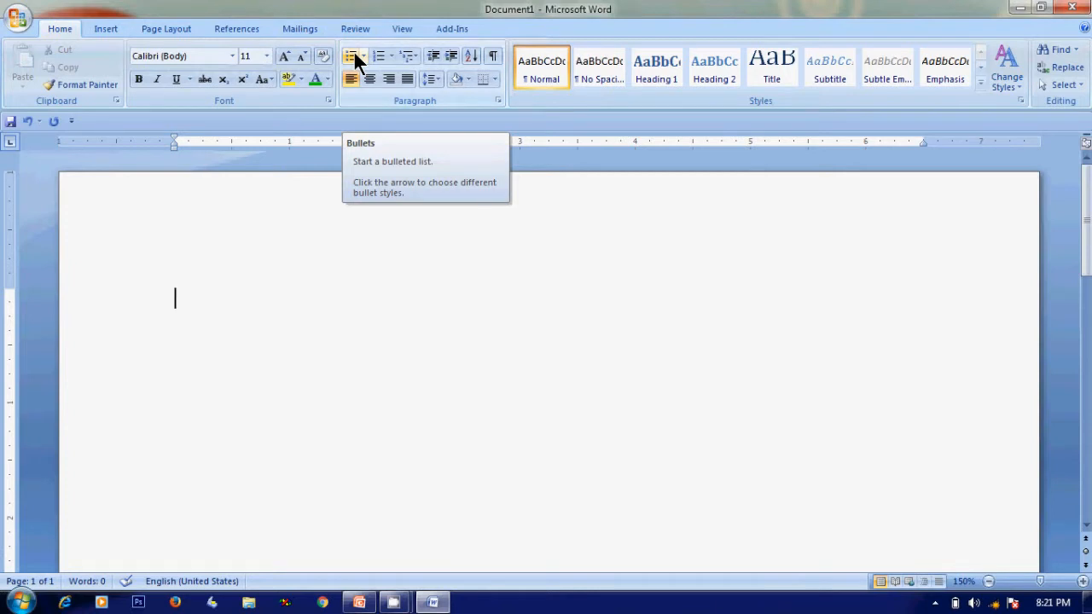
Start a bulleted list and define a new bullet using the multicolored picture from the picture bullet library
{"action": "left_click", "coordinate": [351, 56]}
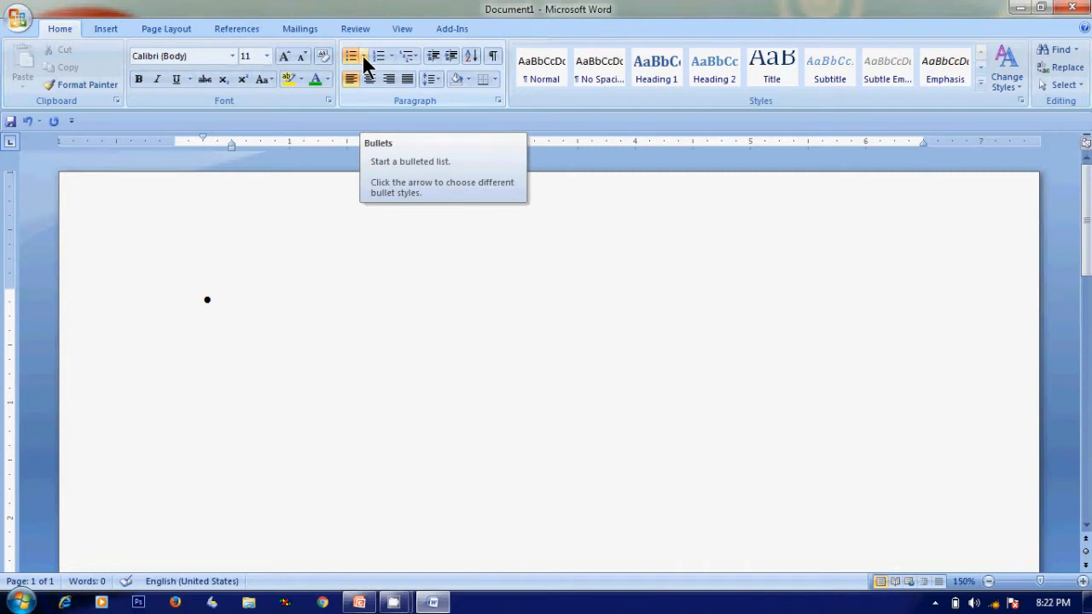
{"action": "left_click", "coordinate": [363, 56]}
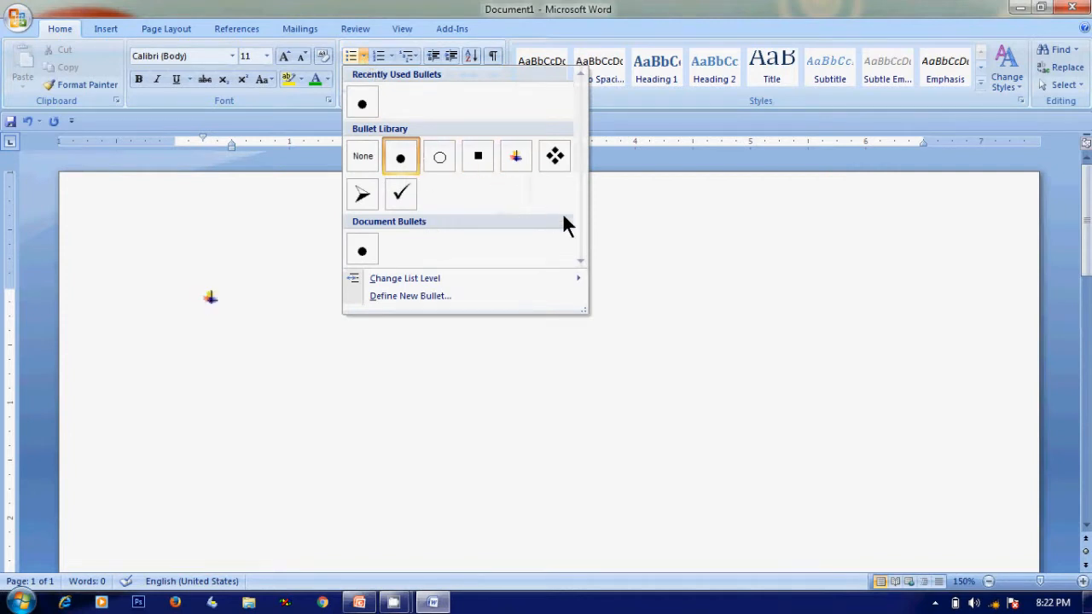
{"action": "mouse_move", "coordinate": [405, 281]}
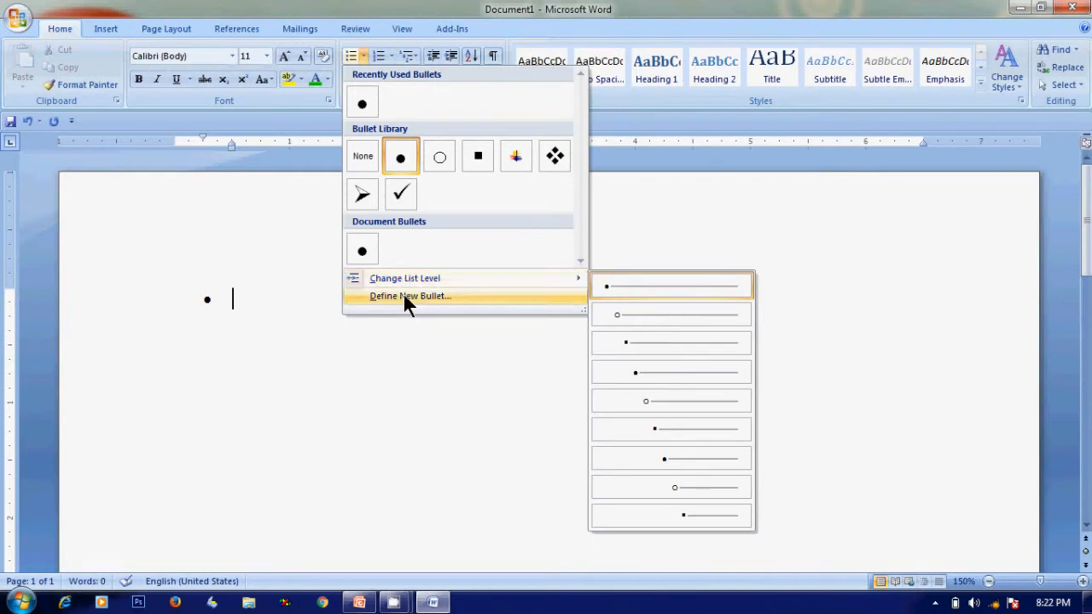
{"action": "left_click", "coordinate": [404, 300]}
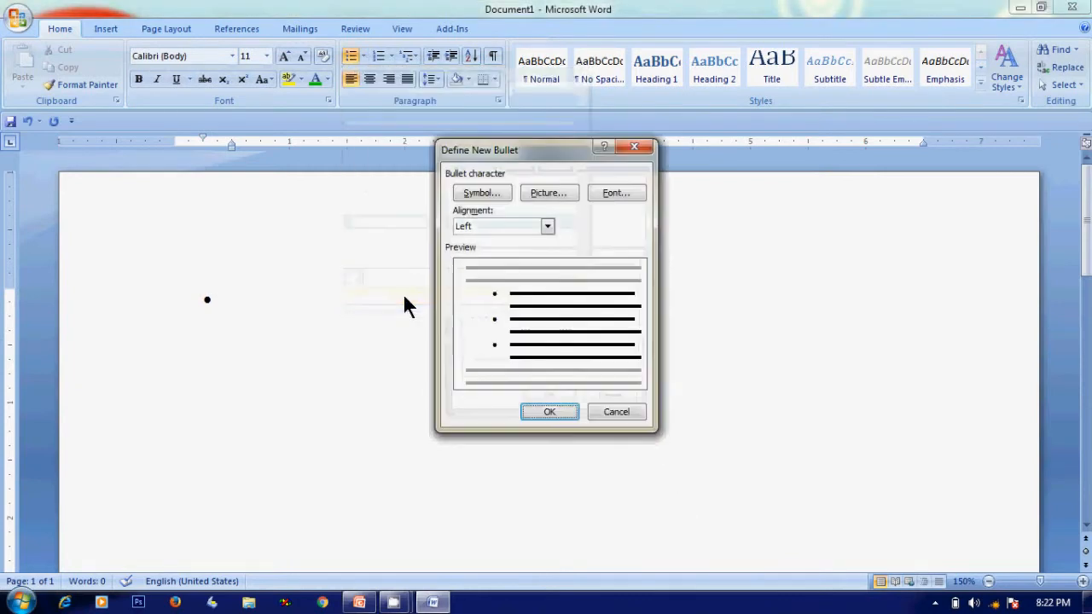
{"action": "left_click", "coordinate": [539, 192]}
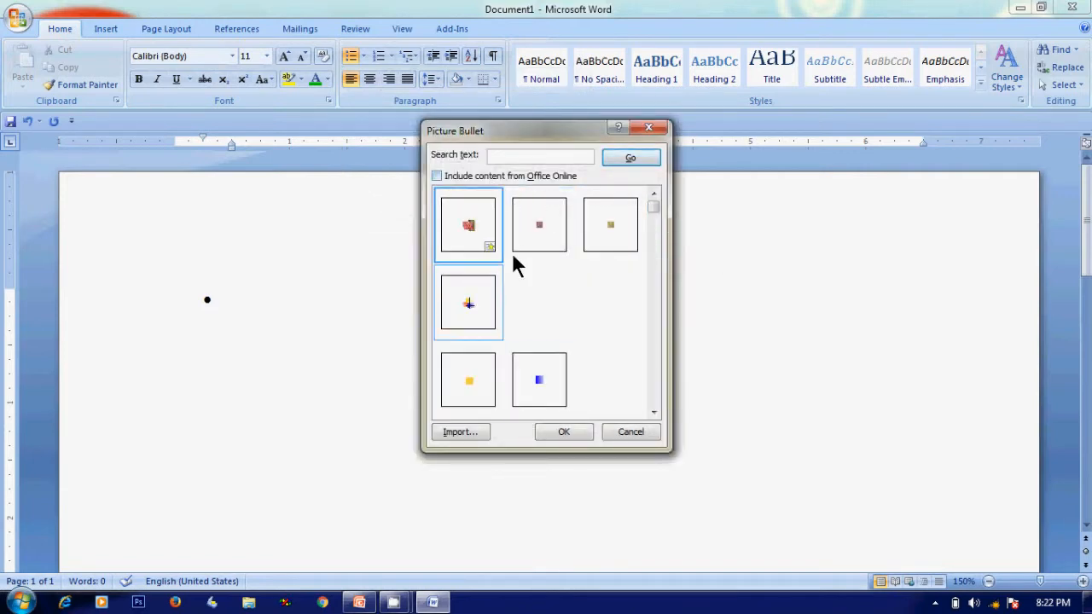
{"action": "left_click", "coordinate": [468, 308]}
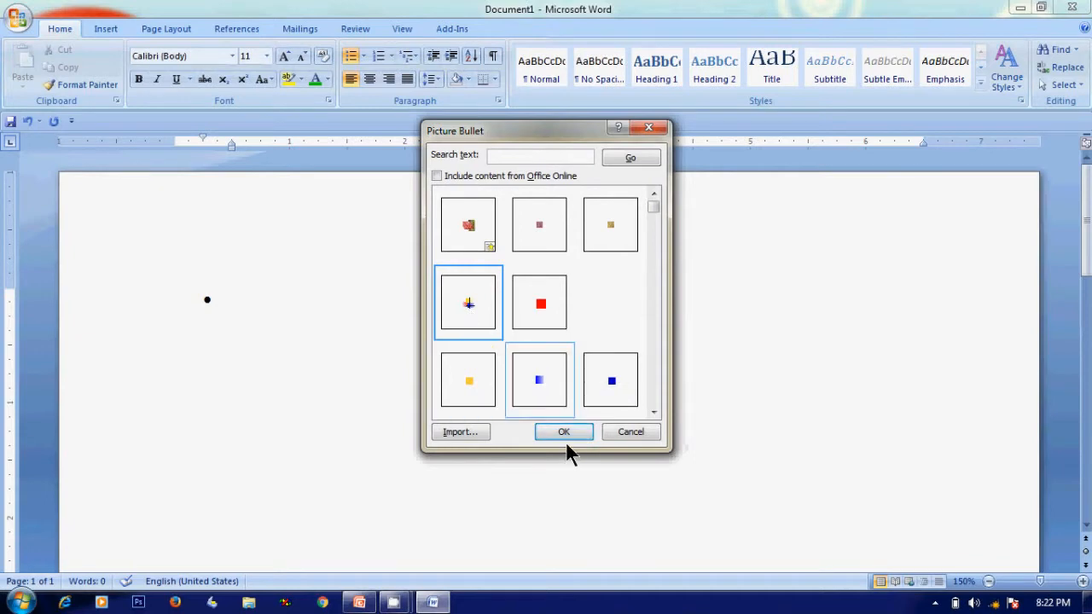
{"action": "left_click", "coordinate": [566, 433]}
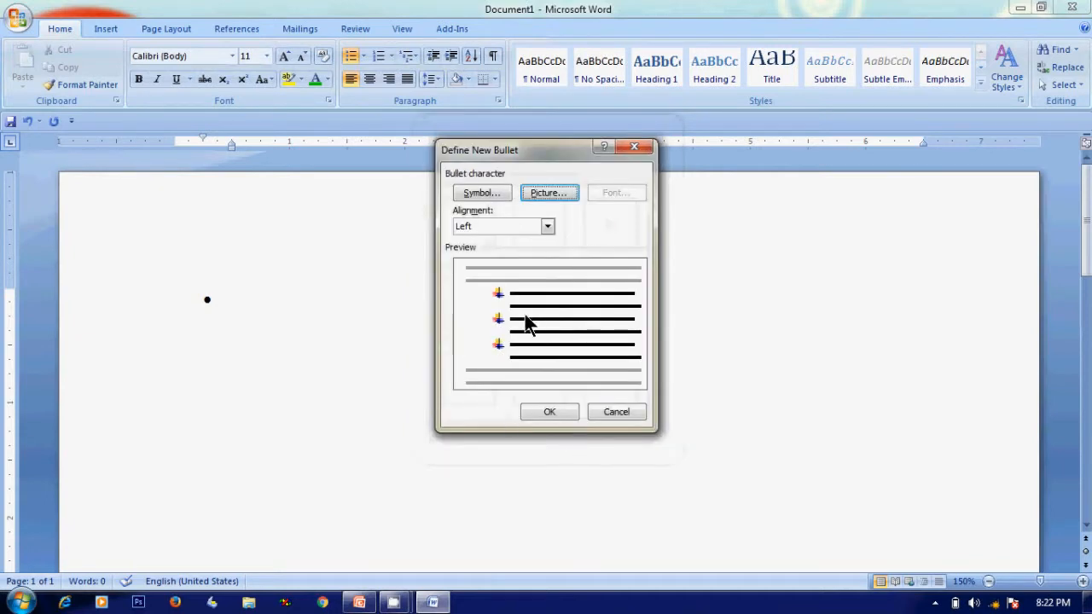
{"action": "left_click", "coordinate": [568, 413]}
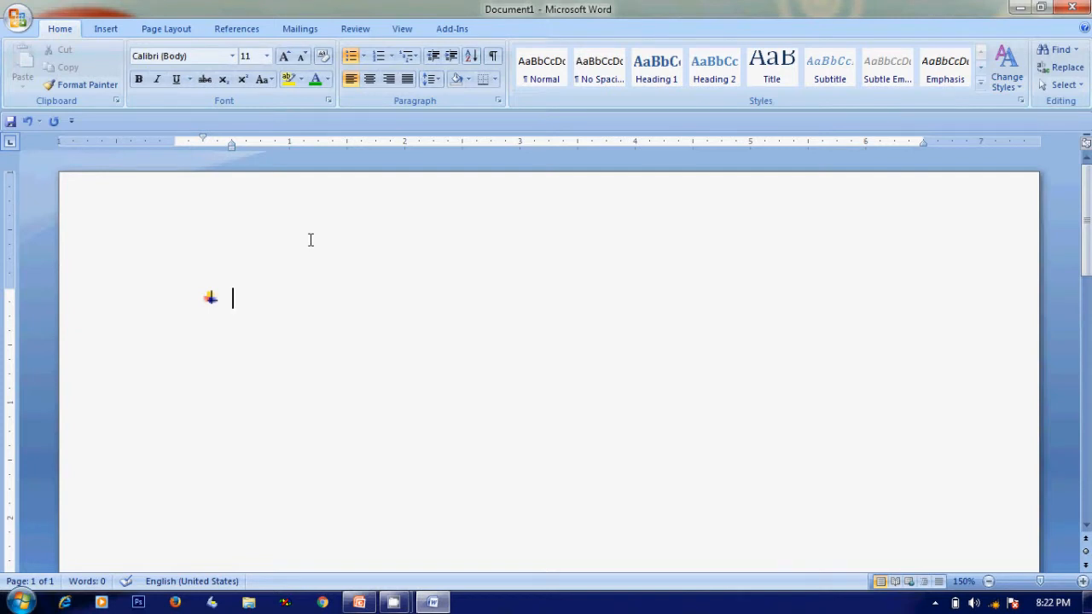
Type the first bullet point "Bullets and Numbering helps us to make list"
{"action": "type", "text": "Bullets and Numbering"}
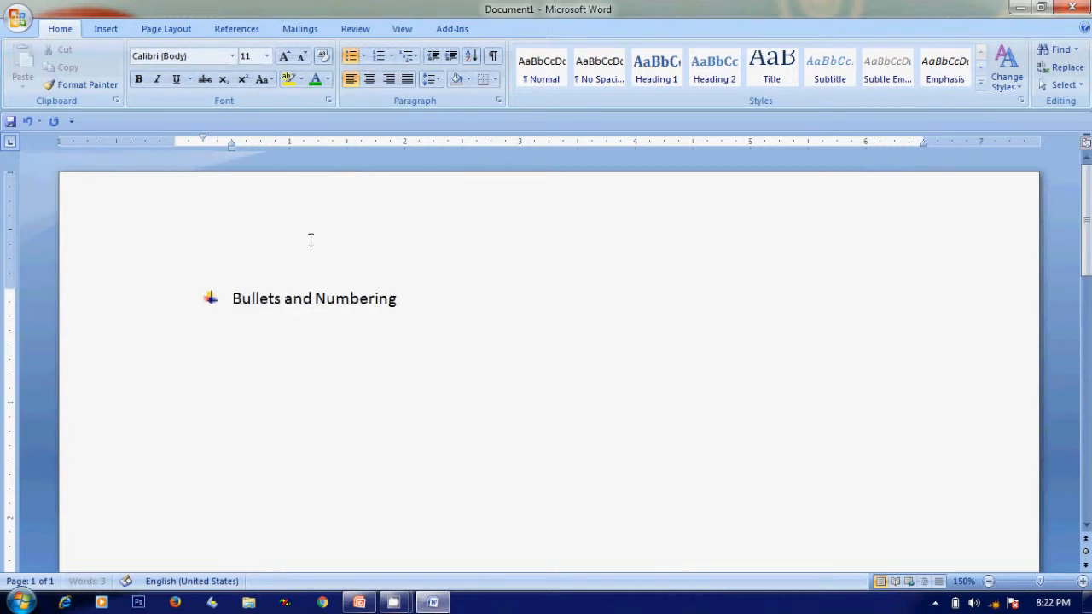
{"action": "type", "text": " helps us to make list"}
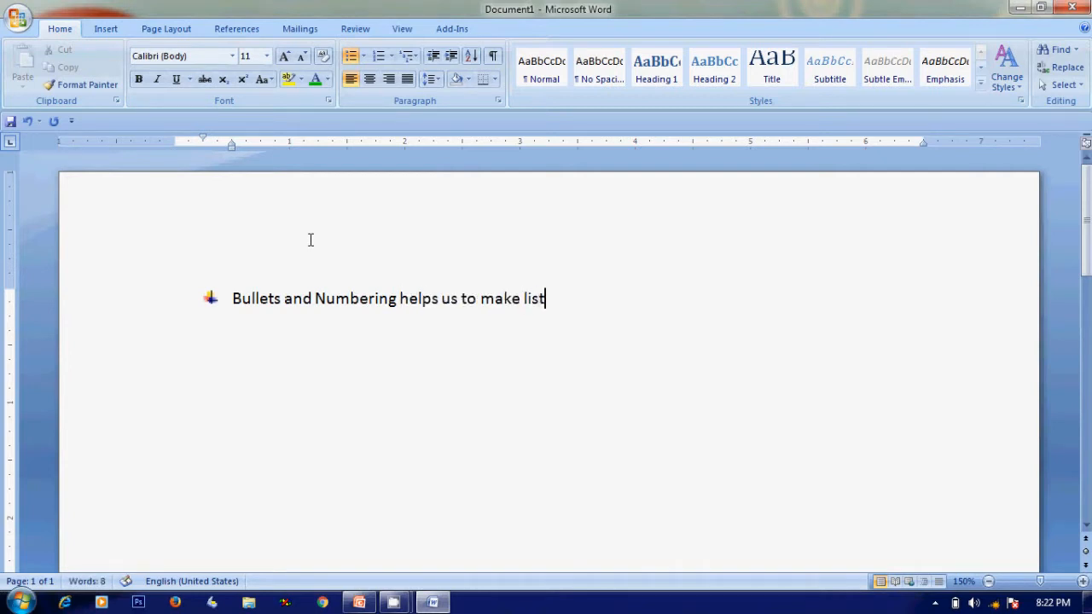
Add a second bullet point reading "It shows important items or things to be taken care"
{"action": "key", "text": "Return"}
{"action": "type", "text": "It shows "}
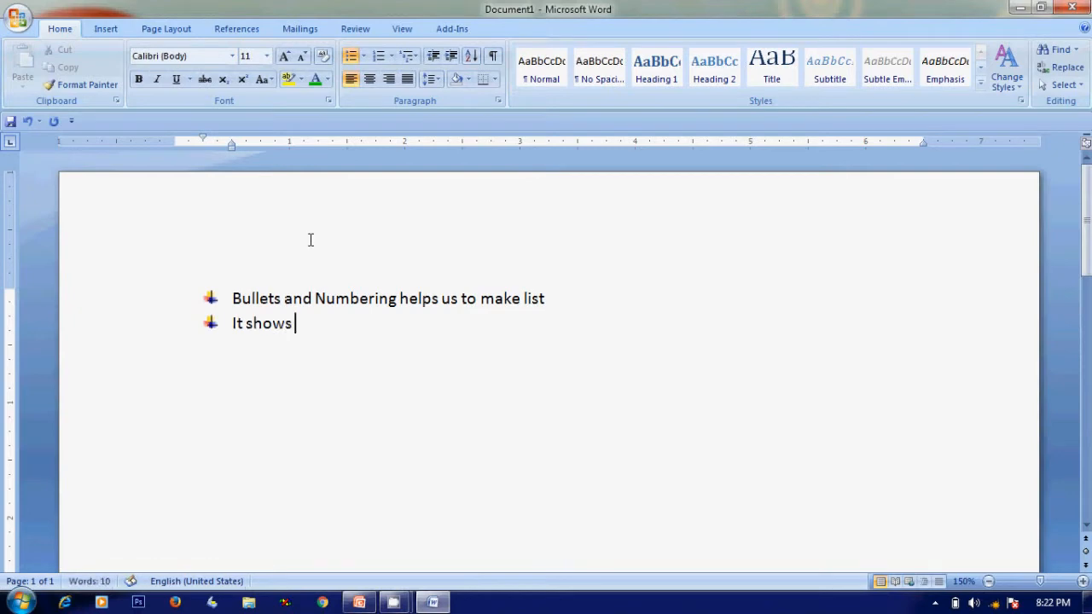
{"action": "type", "text": "important item"}
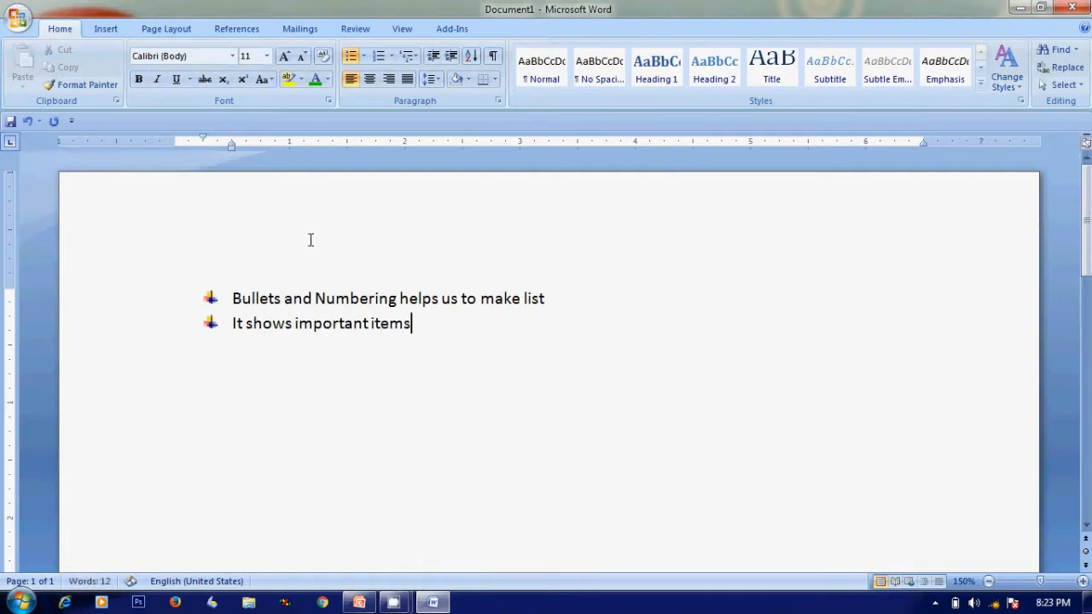
{"action": "type", "text": "s"}
{"action": "type", "text": " or "}
{"action": "type", "text": "thngs"}
{"action": "key", "text": "BackSpace"}
{"action": "key", "text": "BackSpace"}
{"action": "key", "text": "BackSpace"}
{"action": "type", "text": "i"}
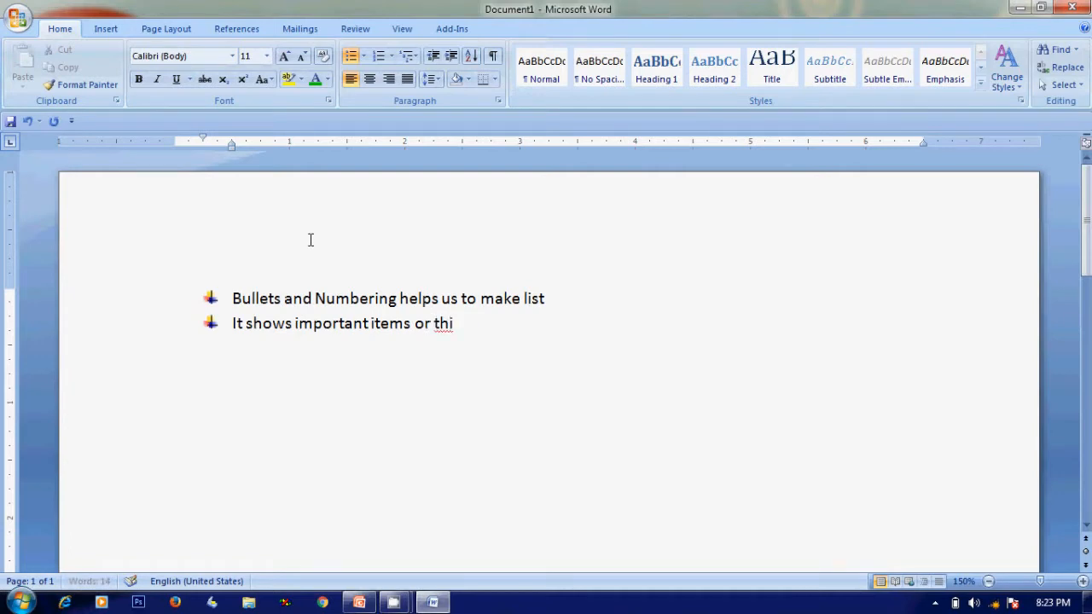
{"action": "type", "text": "ngs to be taken care"}
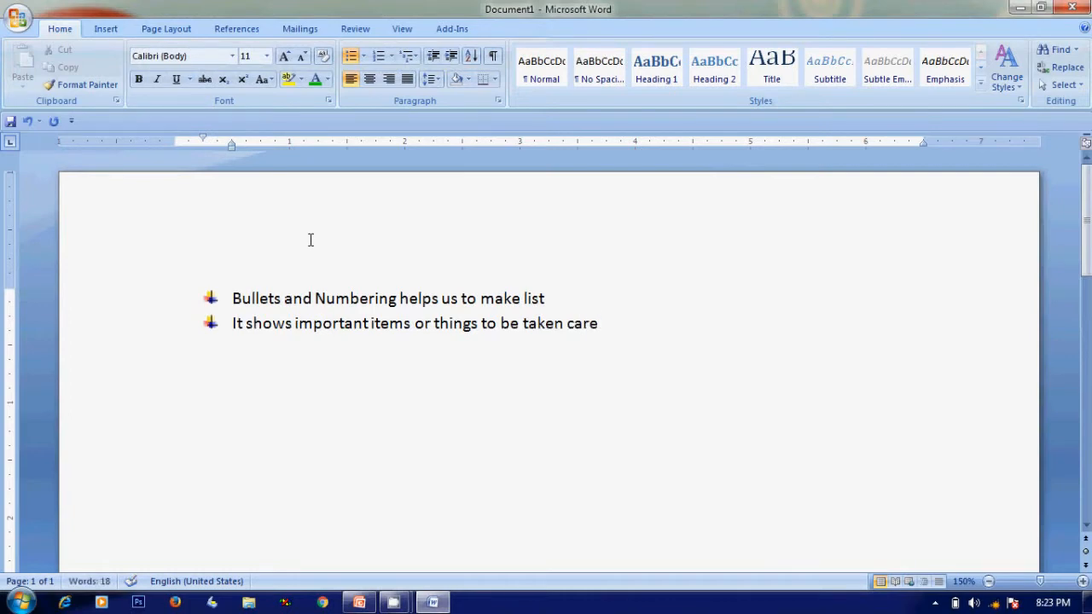
End the bulleted list and start a plain paragraph below it
{"action": "key", "text": "Return"}
{"action": "key", "text": "Return"}
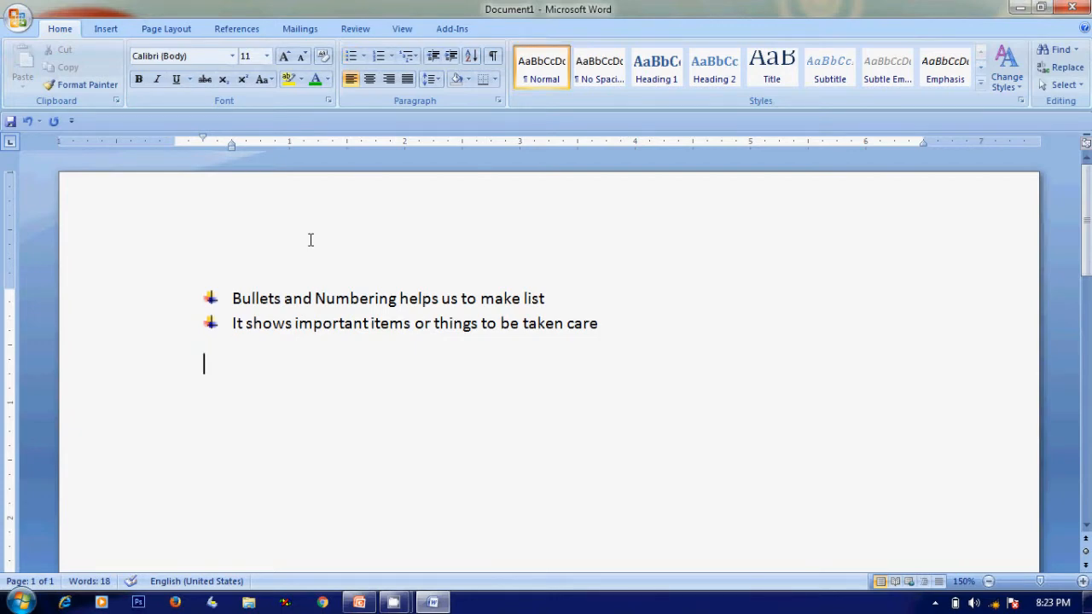
{"action": "key", "text": "ctrl+z"}
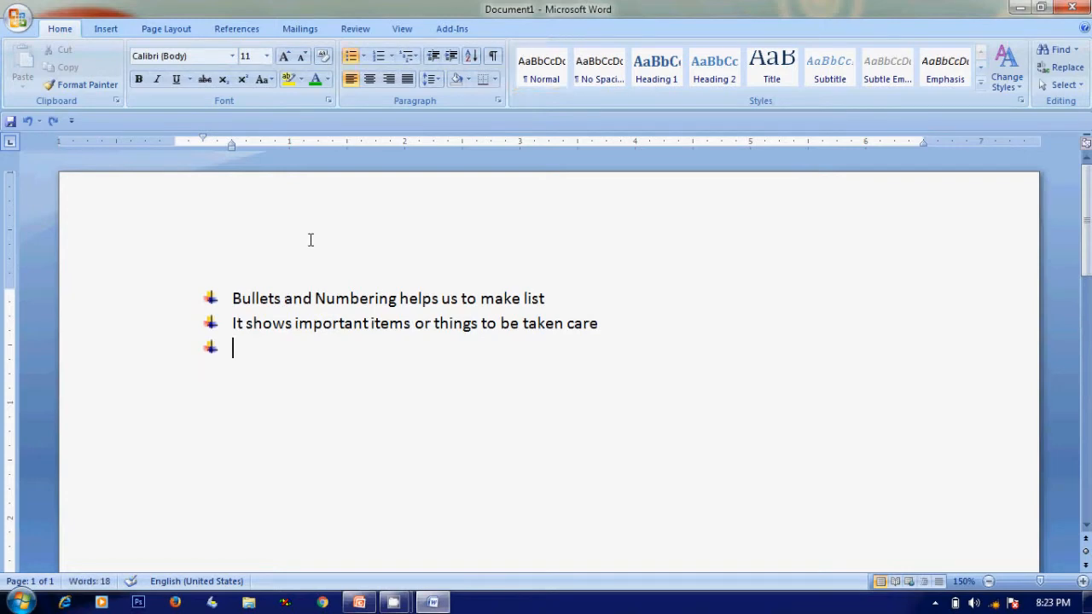
{"action": "key", "text": "Return"}
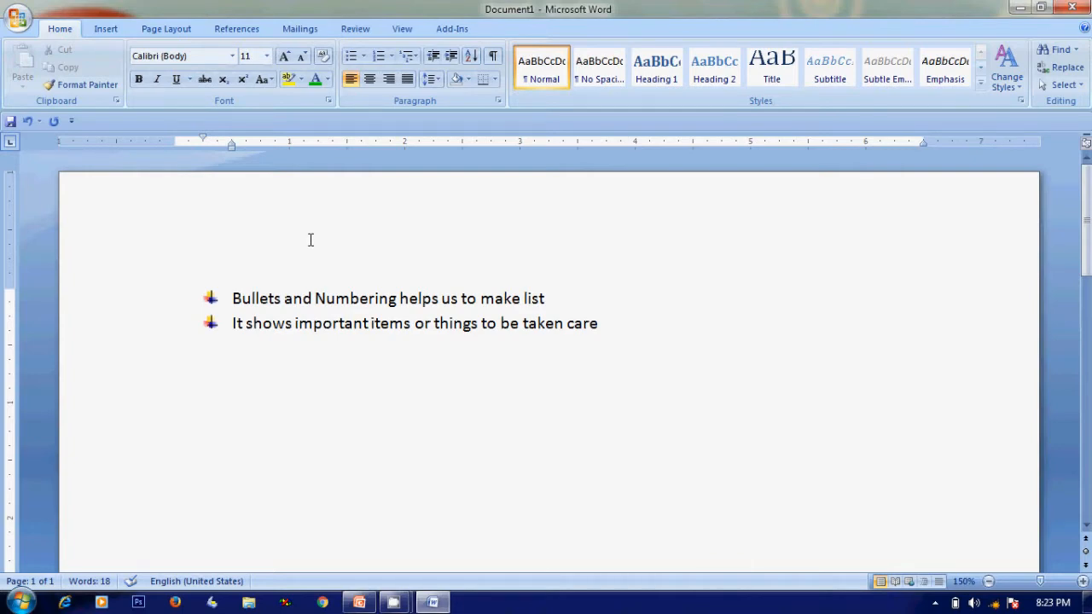
Type the plain items Color pens, Cello tape, Correction pen and Cover sheet on separate lines
{"action": "type", "text": "color pens"}
{"action": "key", "text": "Return"}
{"action": "type", "text": "cello ta"}
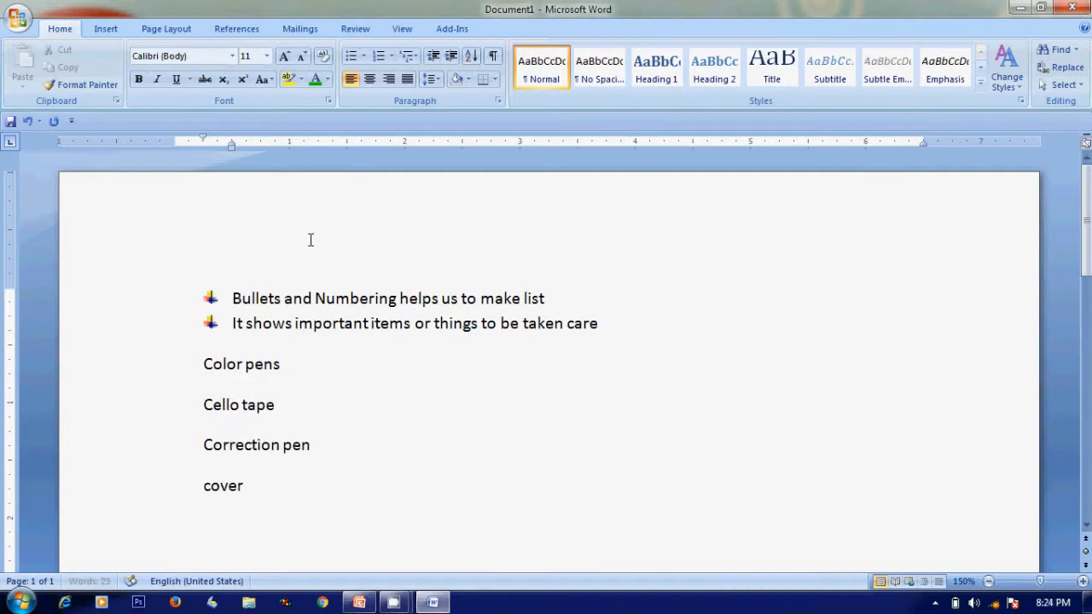
{"action": "type", "text": "sheet"}
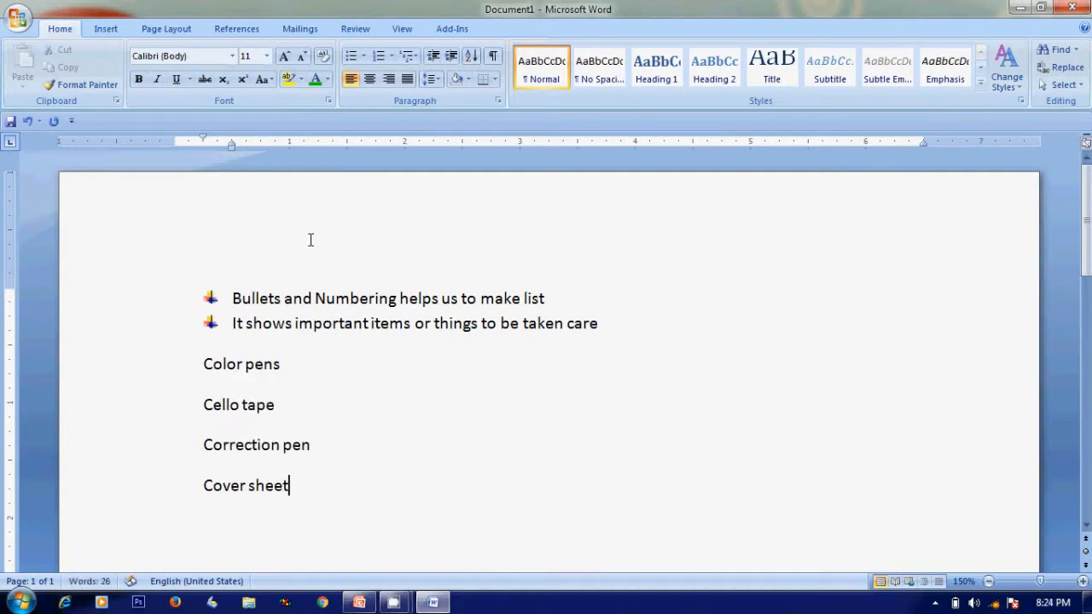
Add the items Project copy and Gel pen black on new lines, ending with an empty line
{"action": "key", "text": "Return"}
{"action": "type", "text": "project co"}
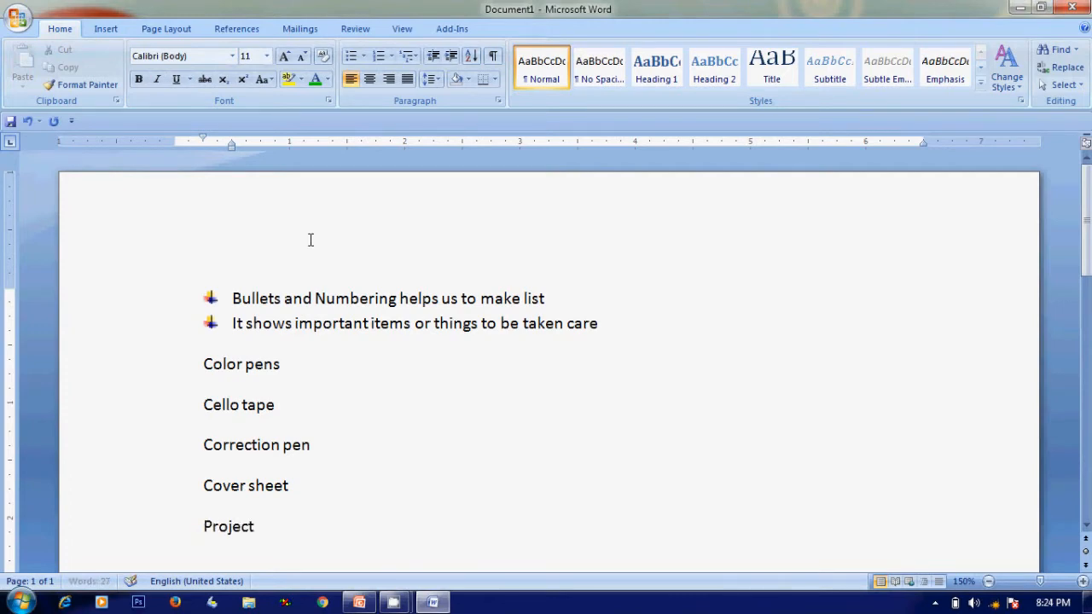
{"action": "type", "text": "py"}
{"action": "key", "text": "Return"}
{"action": "type", "text": "gel pen"}
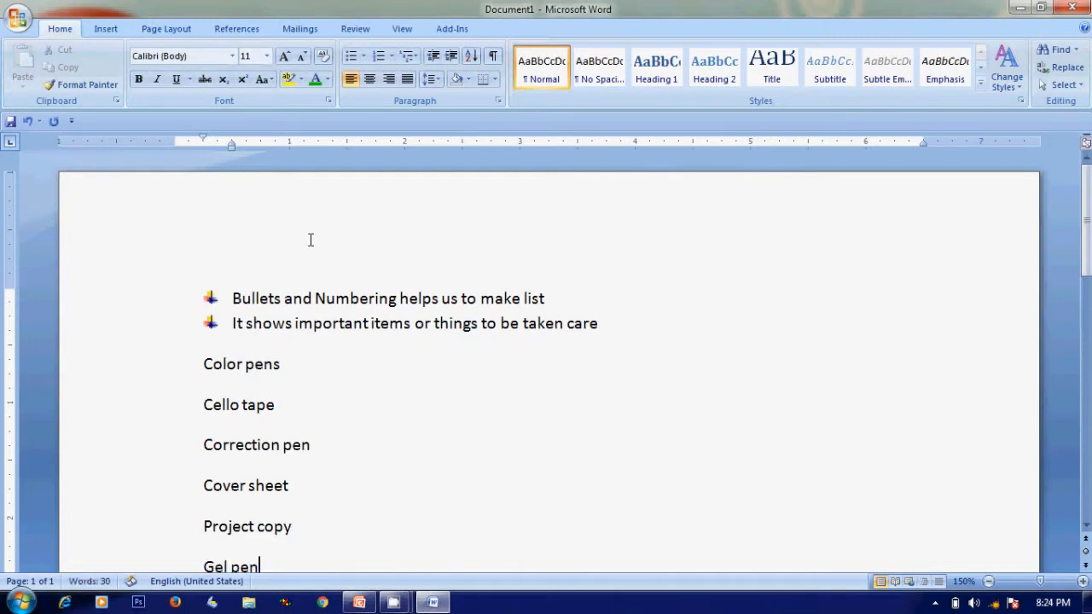
{"action": "type", "text": "  black"}
{"action": "key", "text": "Return"}
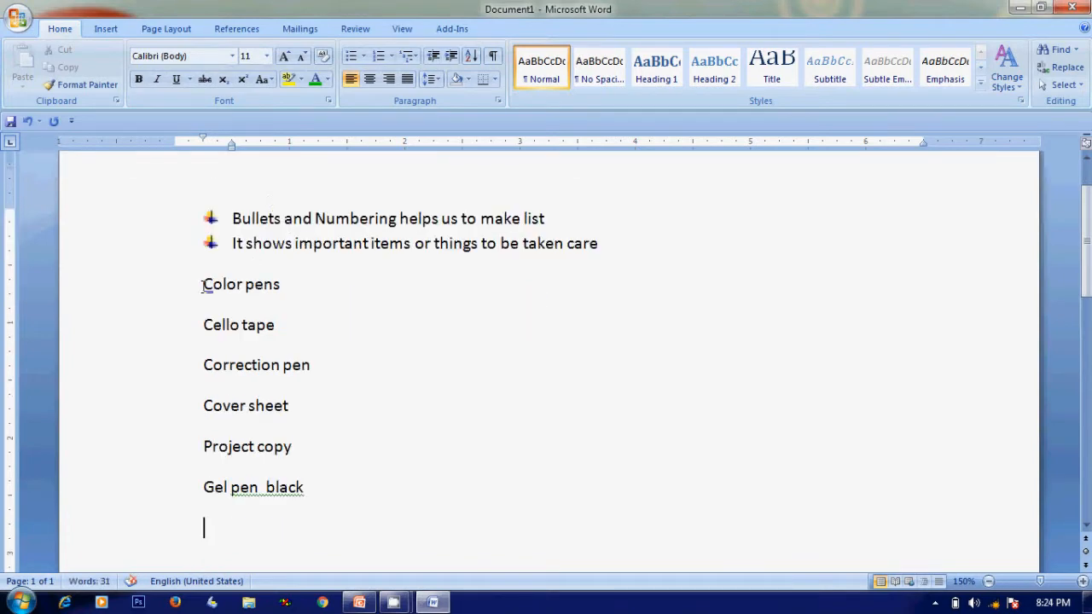
Set the spacing after the six item paragraphs to 0 pt in the paragraph settings
{"action": "left_click_drag", "start_coordinate": [205, 284], "coordinate": [317, 495]}
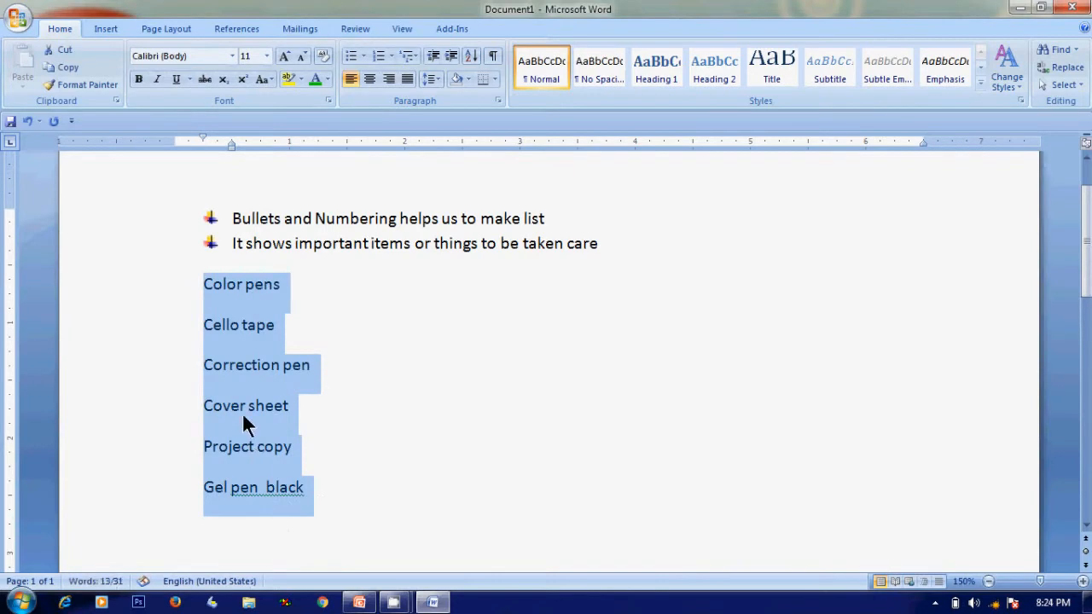
{"action": "right_click", "coordinate": [242, 412]}
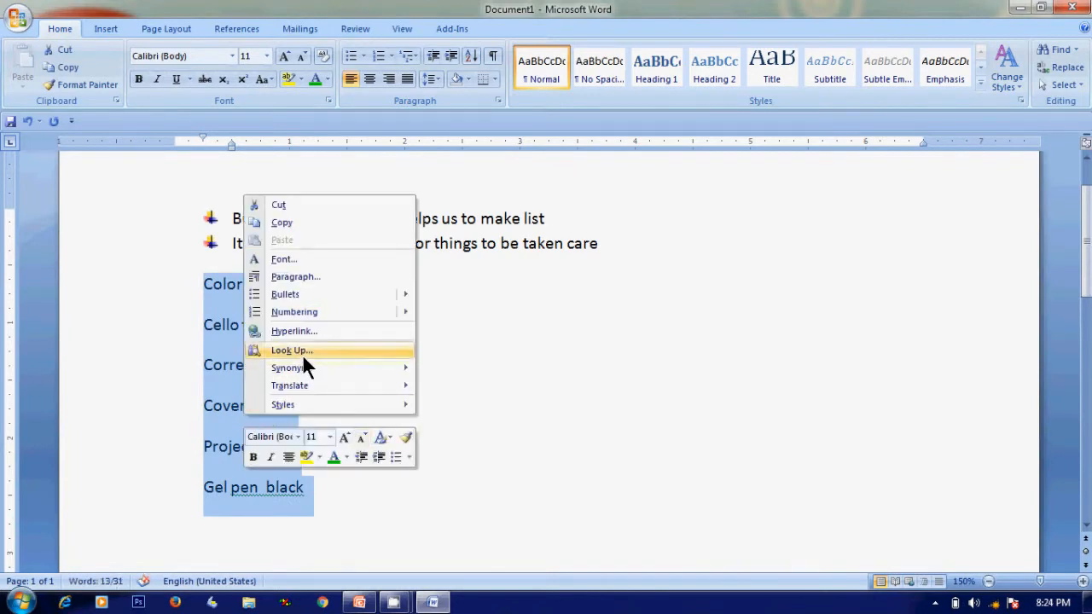
{"action": "left_click", "coordinate": [302, 278]}
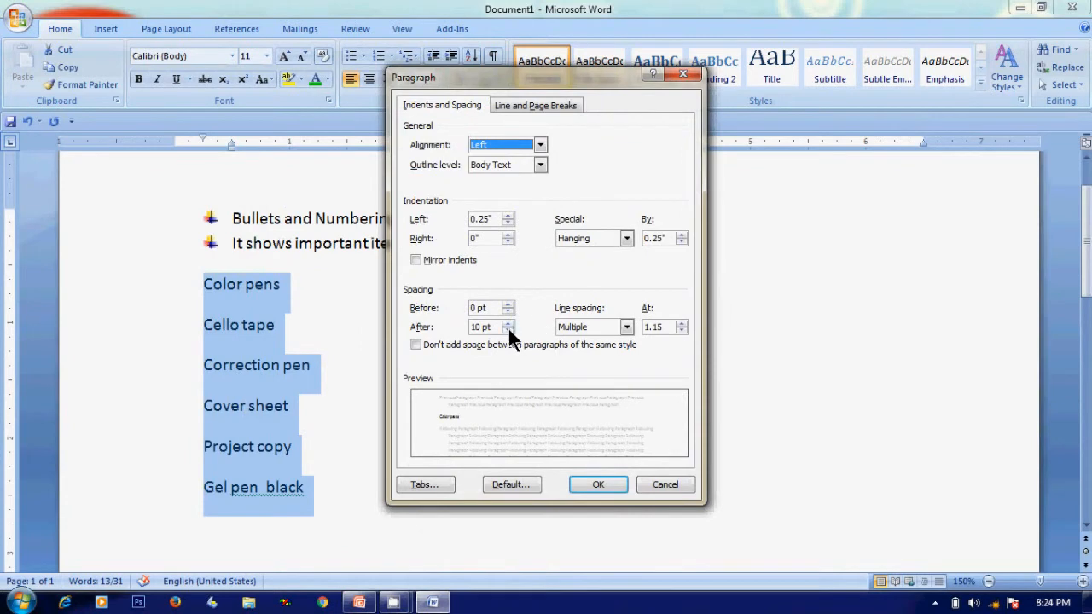
{"action": "left_click", "coordinate": [508, 331]}
{"action": "left_click", "coordinate": [508, 331]}
{"action": "left_click", "coordinate": [508, 322]}
{"action": "left_click", "coordinate": [612, 485]}
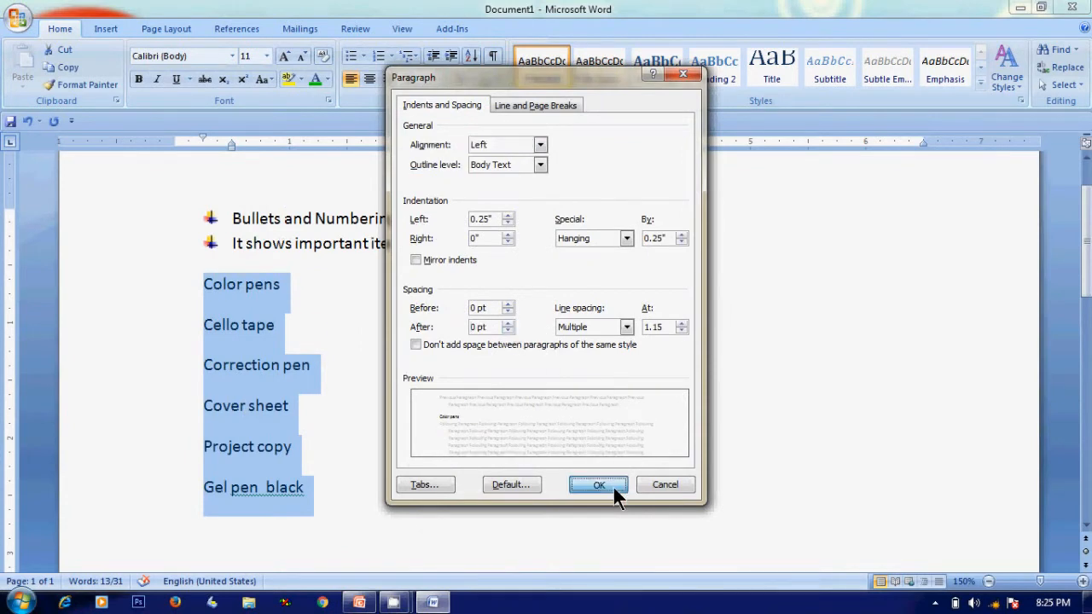
{"action": "left_click", "coordinate": [434, 398]}
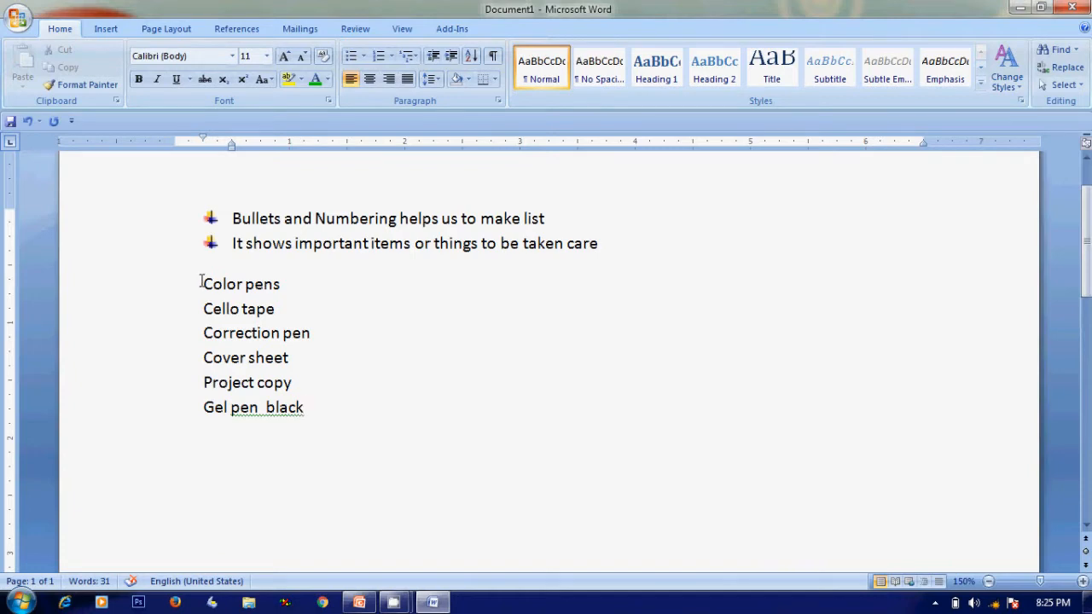
Number the six items using the 1. 2. 3. numbering format
{"action": "left_click_drag", "start_coordinate": [201, 283], "coordinate": [307, 408]}
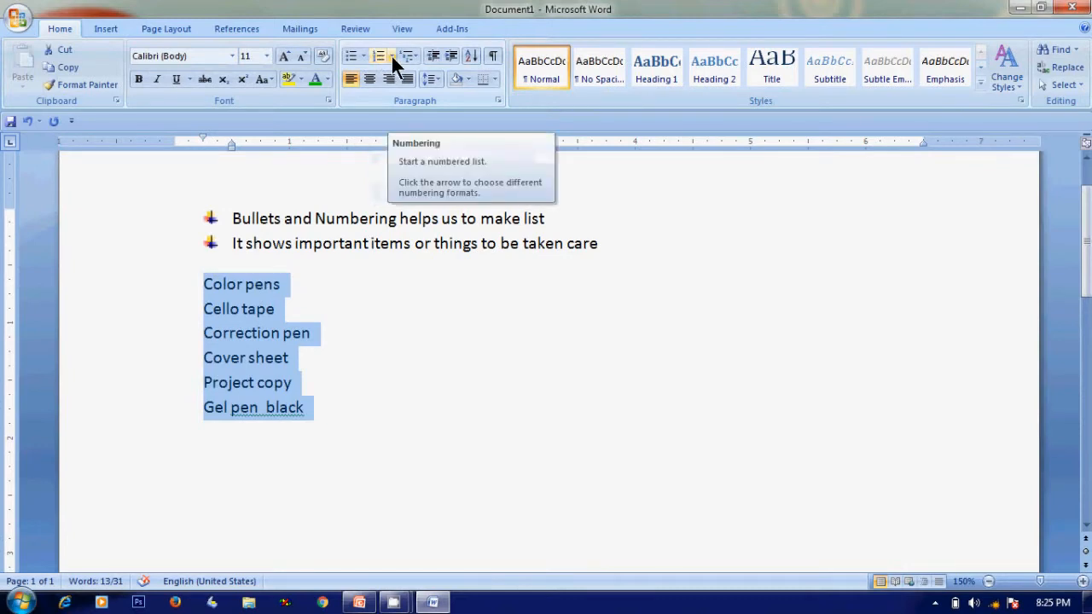
{"action": "left_click", "coordinate": [390, 56]}
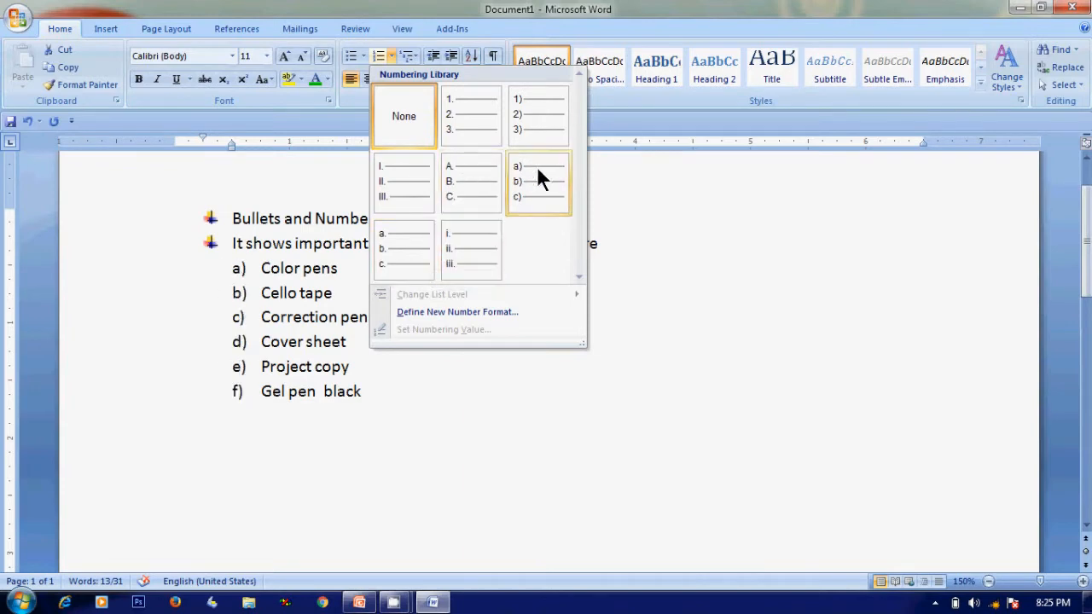
{"action": "left_click", "coordinate": [475, 106]}
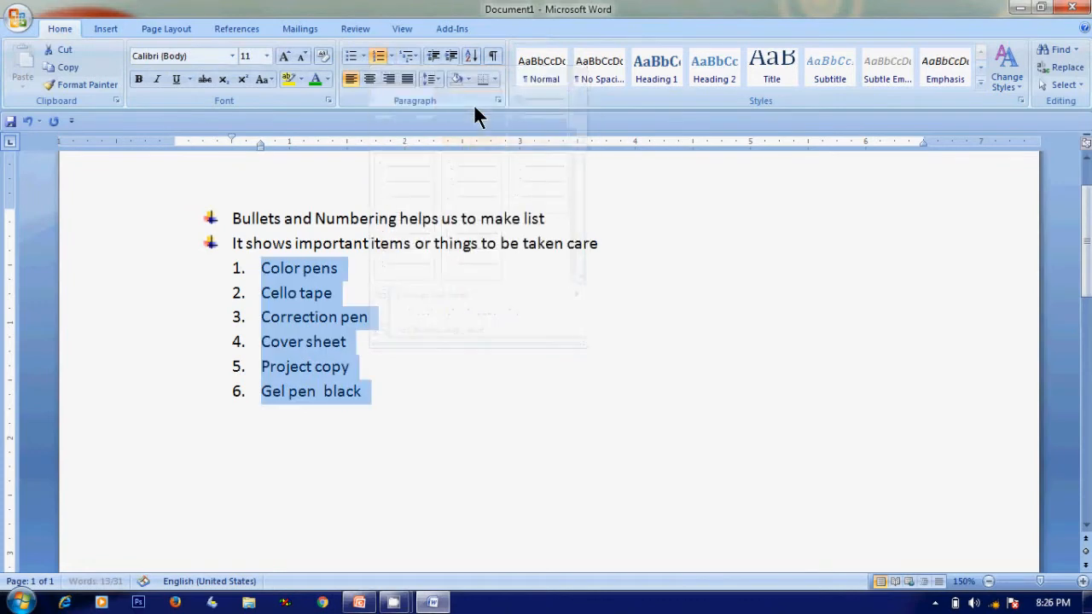
{"action": "left_click", "coordinate": [463, 370]}
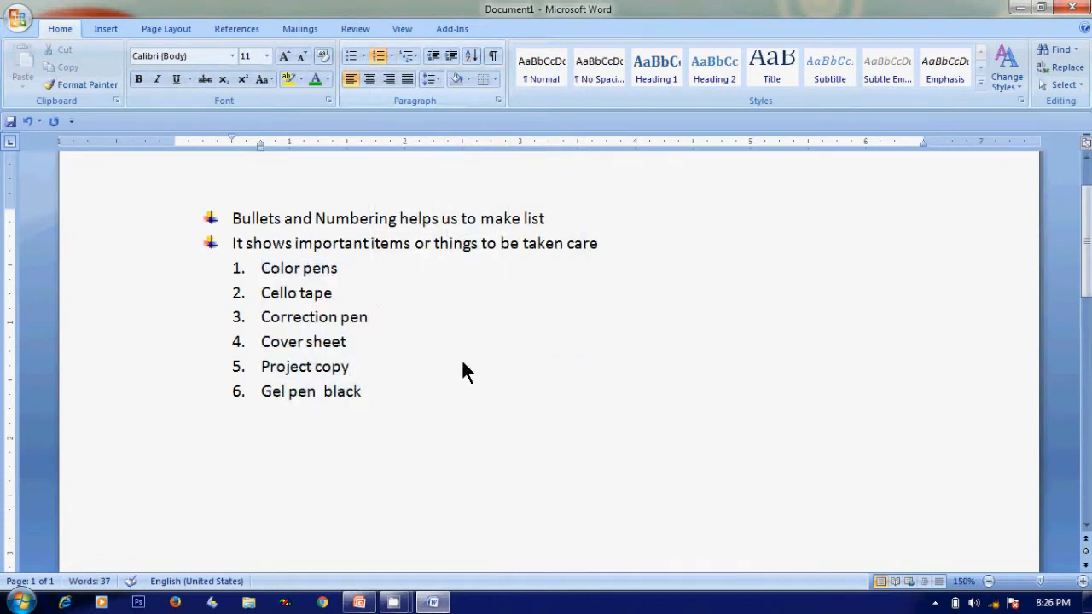
Insert an empty unbulleted line after the second bullet point
{"action": "left_click", "coordinate": [648, 238]}
{"action": "key", "text": "Return"}
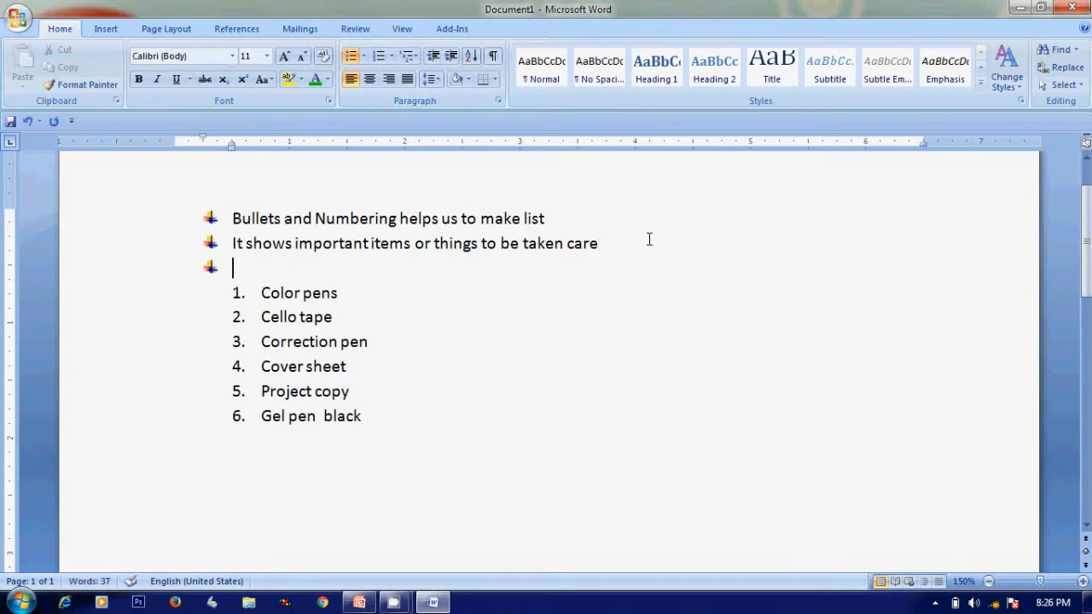
{"action": "key", "text": "BackSpace"}
Change the six numbered items to four-diamond bullets
{"action": "left_click_drag", "start_coordinate": [261, 291], "coordinate": [371, 413]}
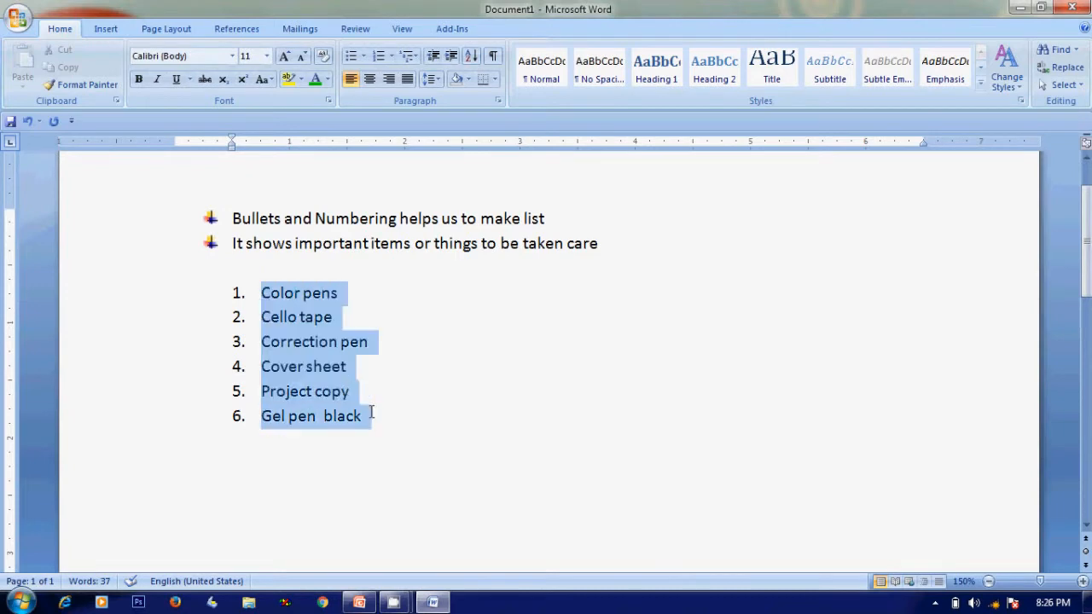
{"action": "left_click", "coordinate": [362, 54]}
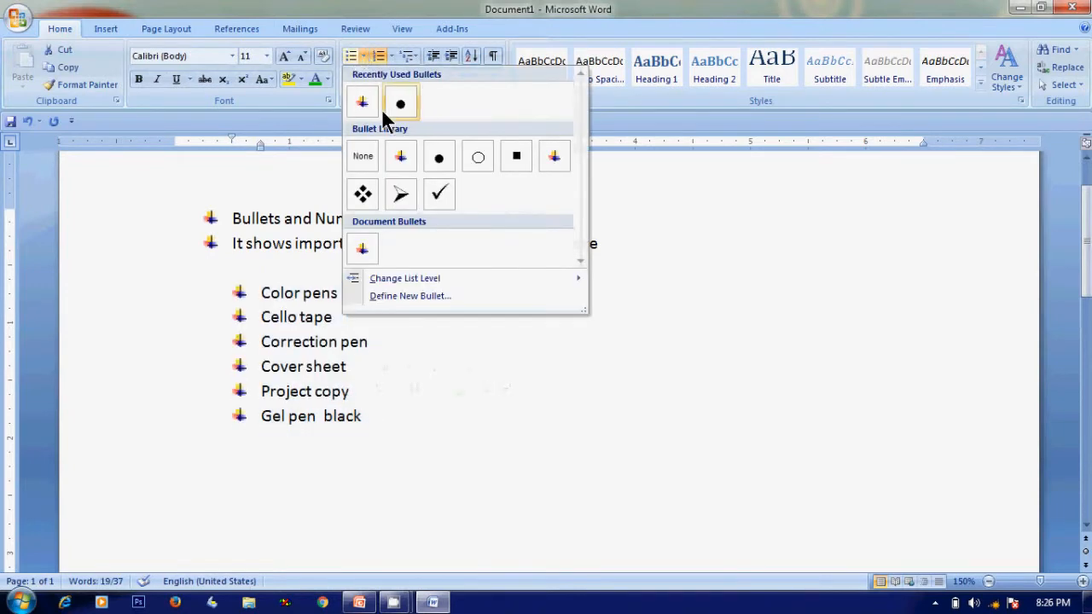
{"action": "left_click", "coordinate": [364, 196]}
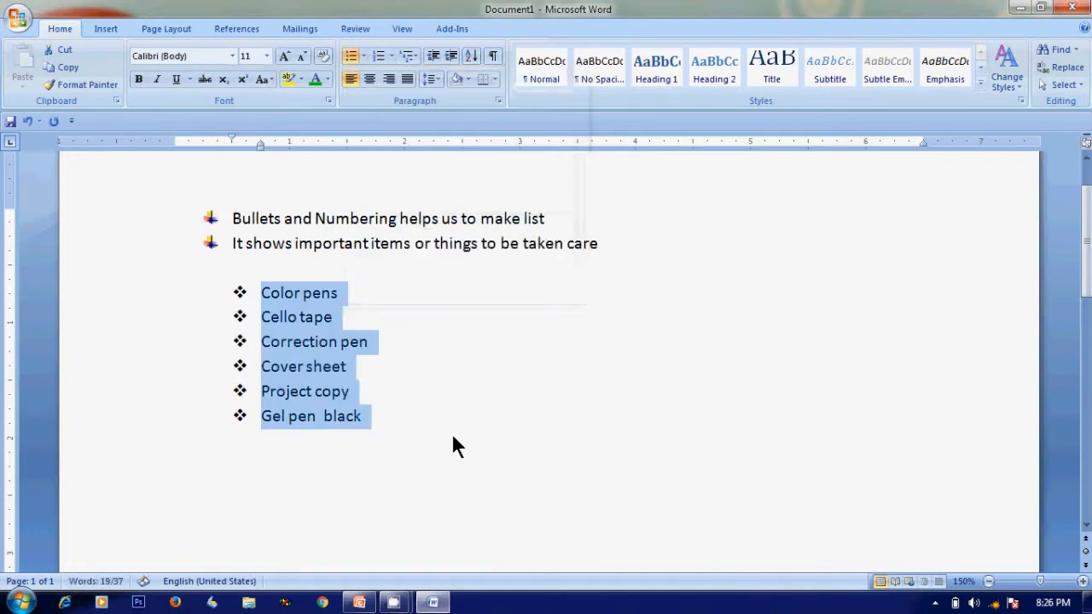
Remove the bullets from the six item lines
{"action": "left_click", "coordinate": [452, 439]}
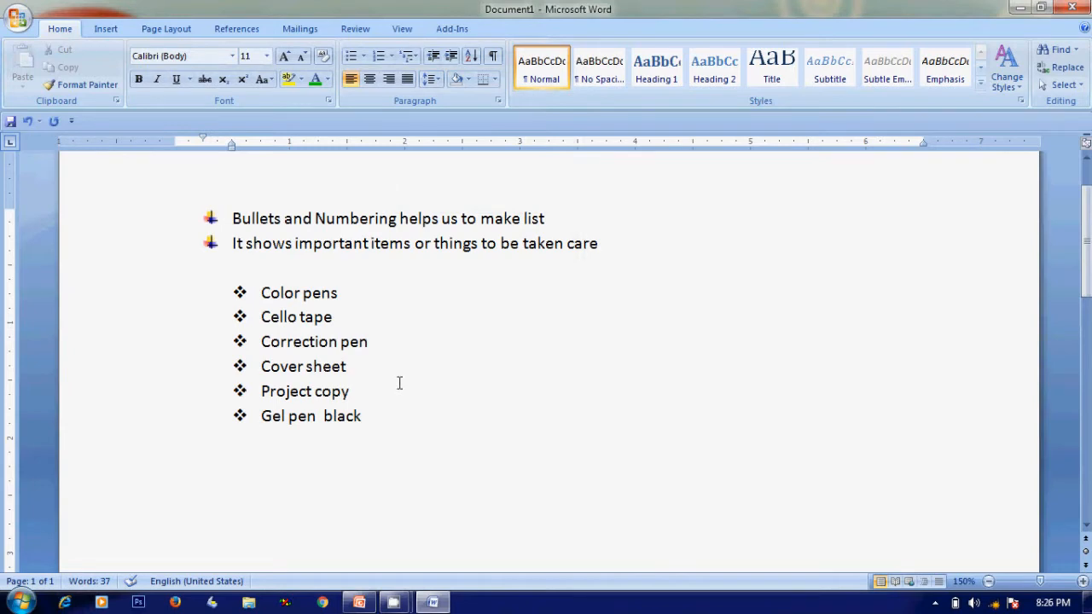
{"action": "left_click_drag", "start_coordinate": [264, 293], "coordinate": [381, 413]}
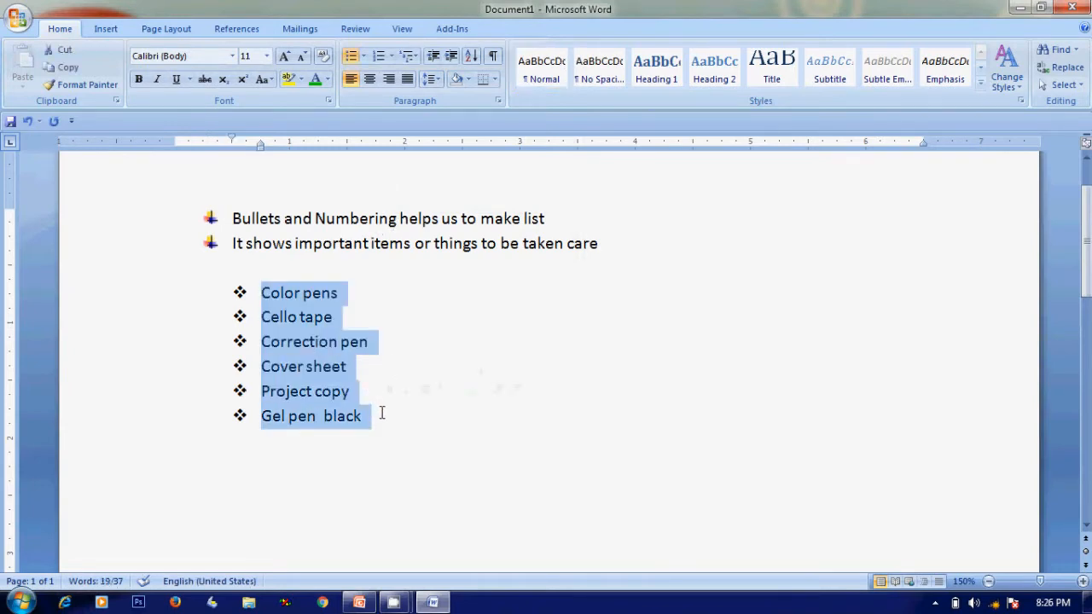
{"action": "left_click", "coordinate": [353, 58]}
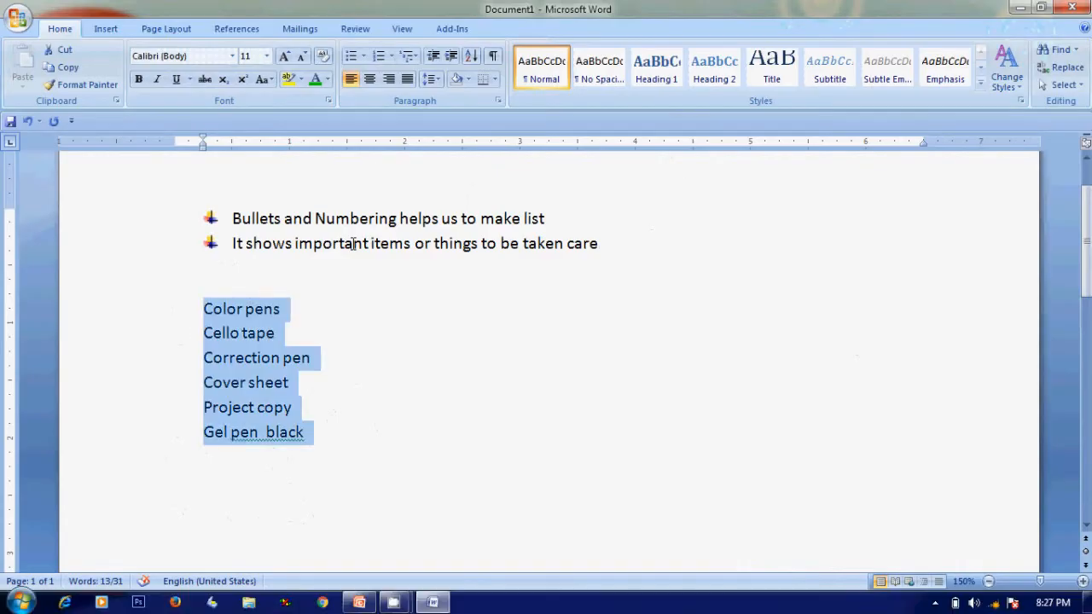
Insert the Penguins picture from the Sample Pictures library on a new line below the list
{"action": "left_click", "coordinate": [340, 507]}
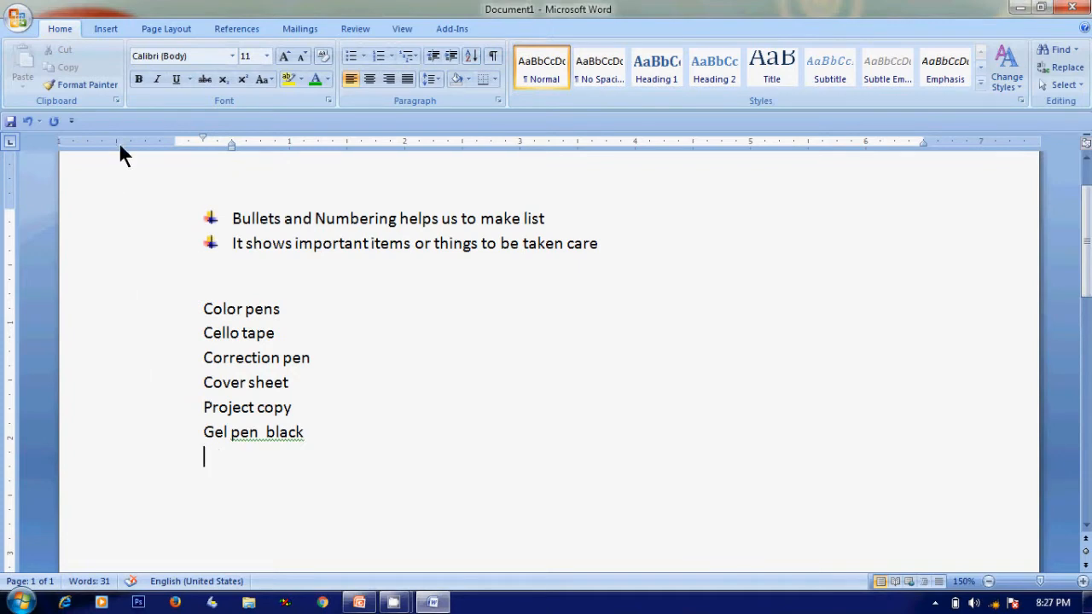
{"action": "left_click", "coordinate": [109, 28]}
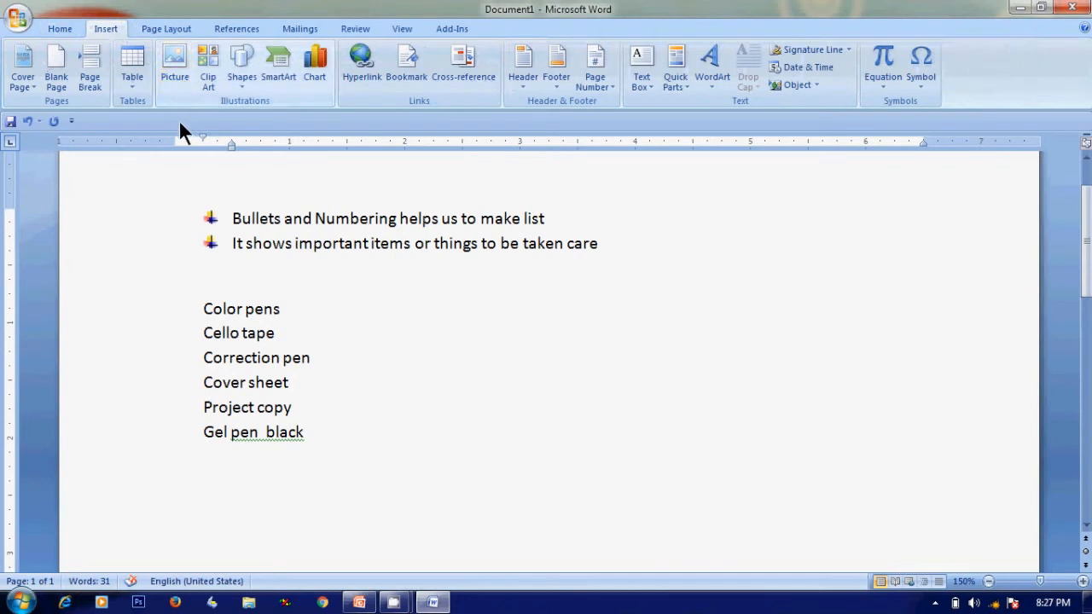
{"action": "left_click", "coordinate": [174, 63]}
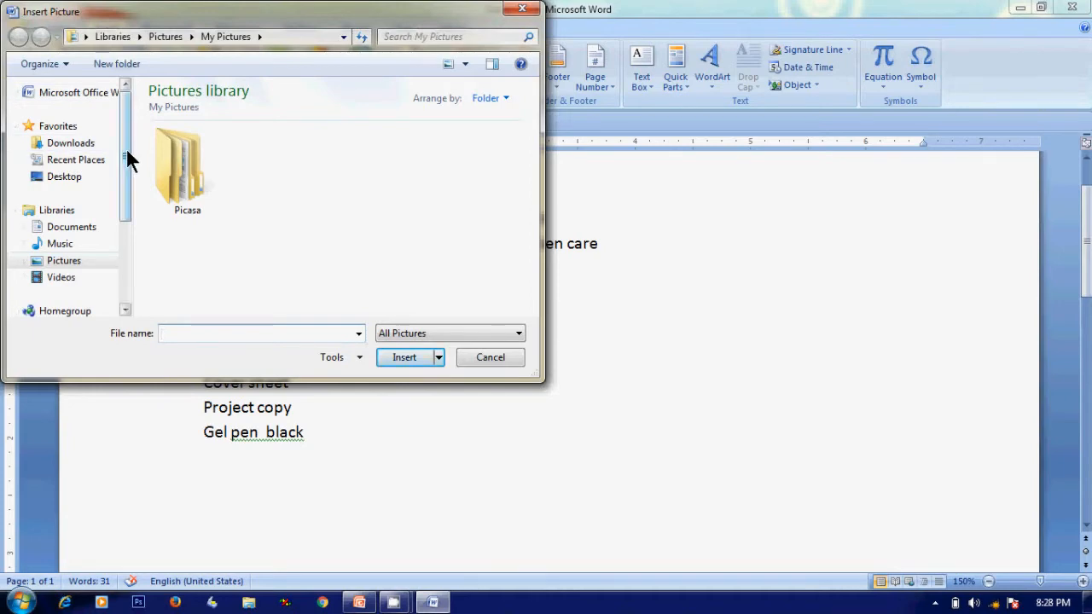
{"action": "left_click_drag", "start_coordinate": [125, 149], "coordinate": [125, 215]}
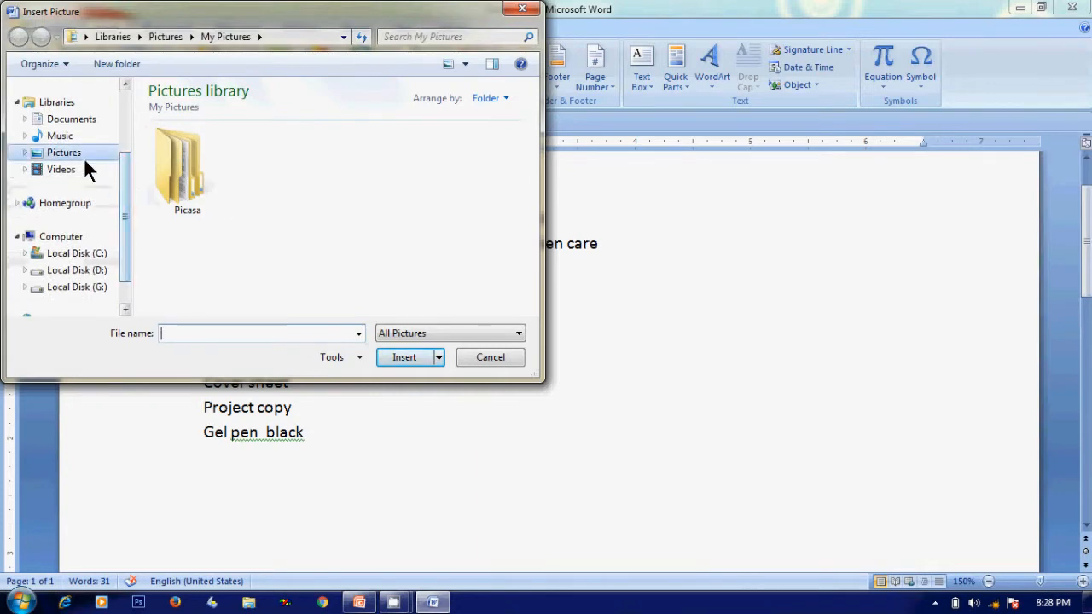
{"action": "double_click", "coordinate": [175, 209]}
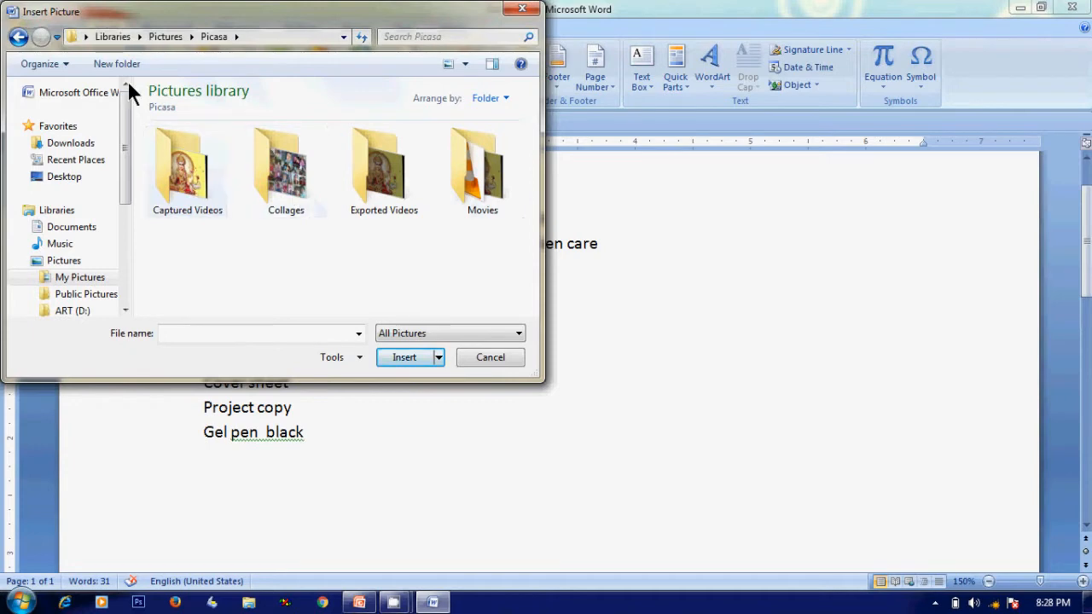
{"action": "left_click", "coordinate": [18, 37]}
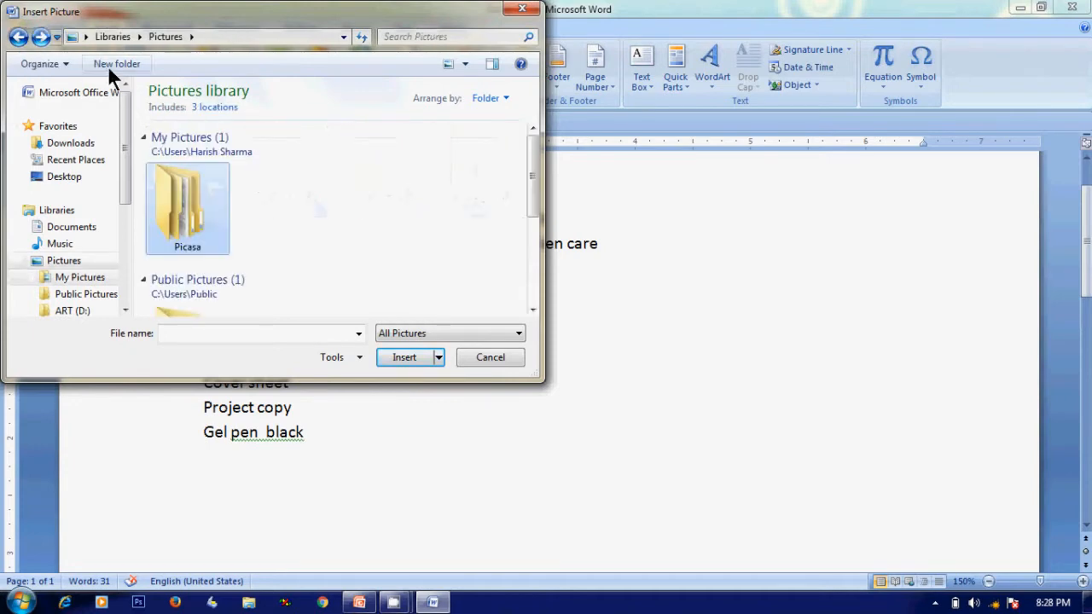
{"action": "left_click", "coordinate": [533, 309]}
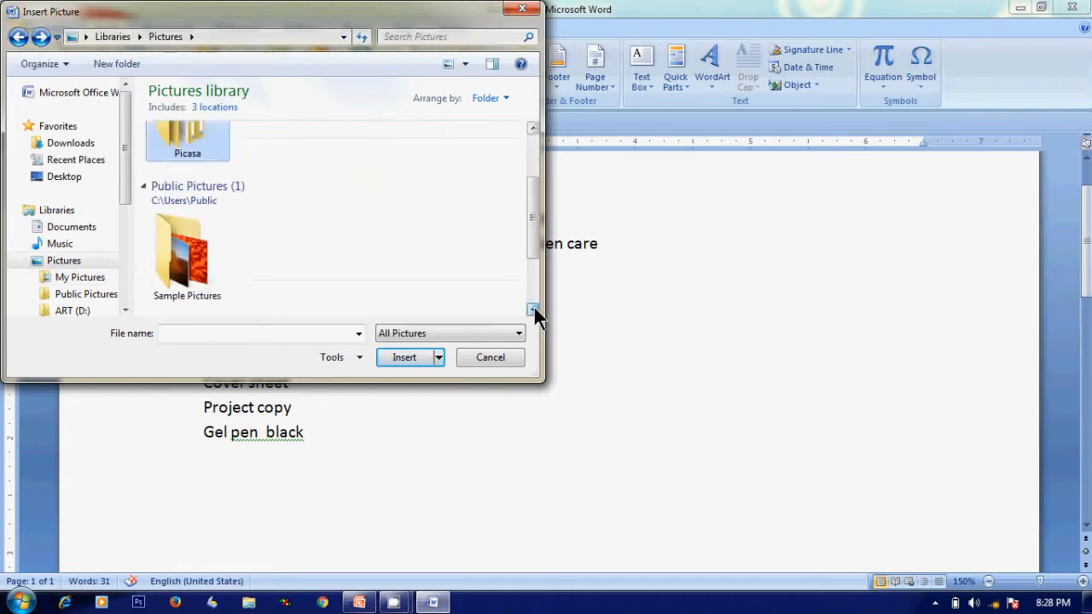
{"action": "left_click", "coordinate": [533, 309]}
{"action": "double_click", "coordinate": [186, 174]}
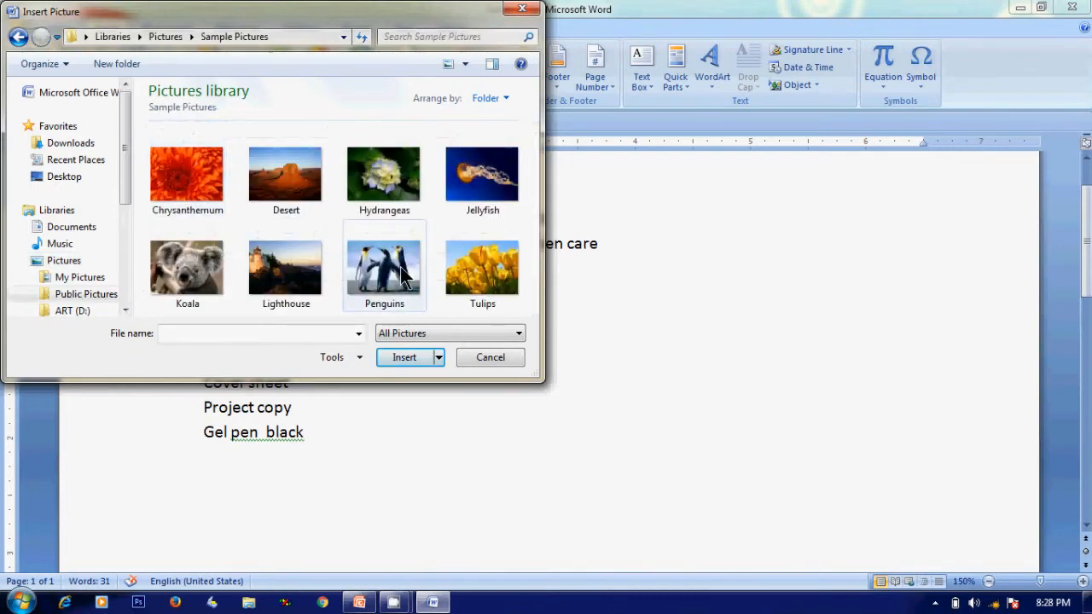
{"action": "mouse_move", "coordinate": [391, 267]}
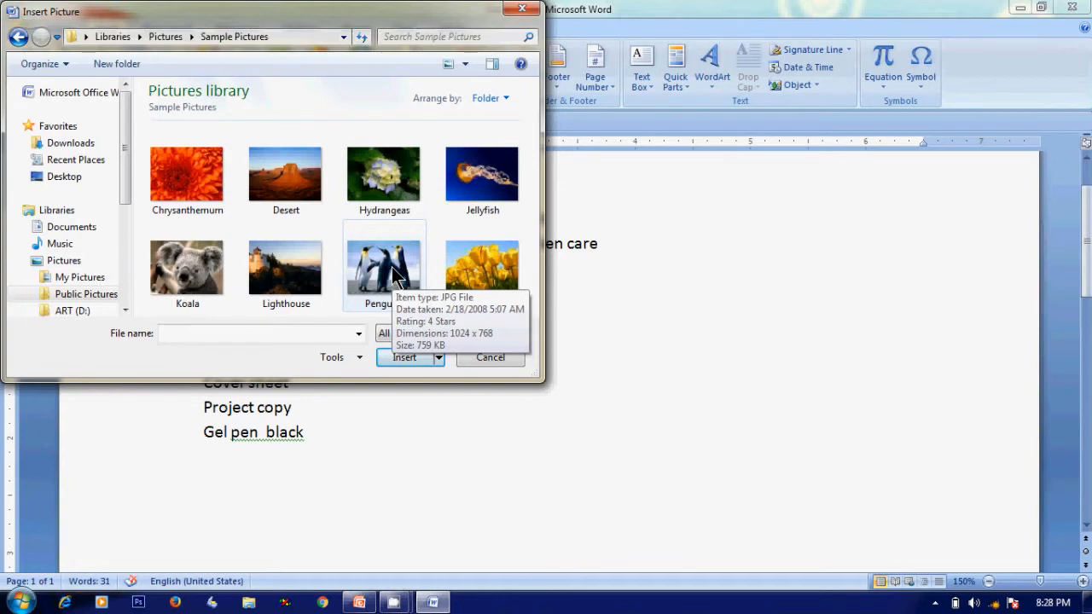
{"action": "left_click", "coordinate": [391, 267]}
{"action": "double_click", "coordinate": [392, 267]}
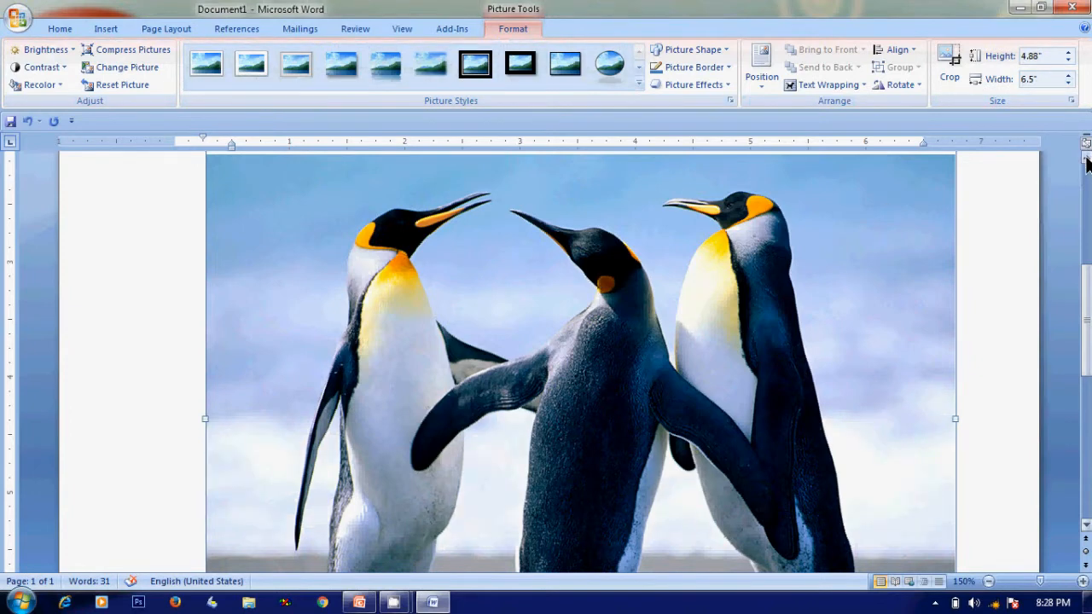
Resize the penguins picture from its corner to about 2.18 by 2.91 inches
{"action": "scroll", "coordinate": [1087, 152], "scroll_direction": "up", "scroll_amount": 2}
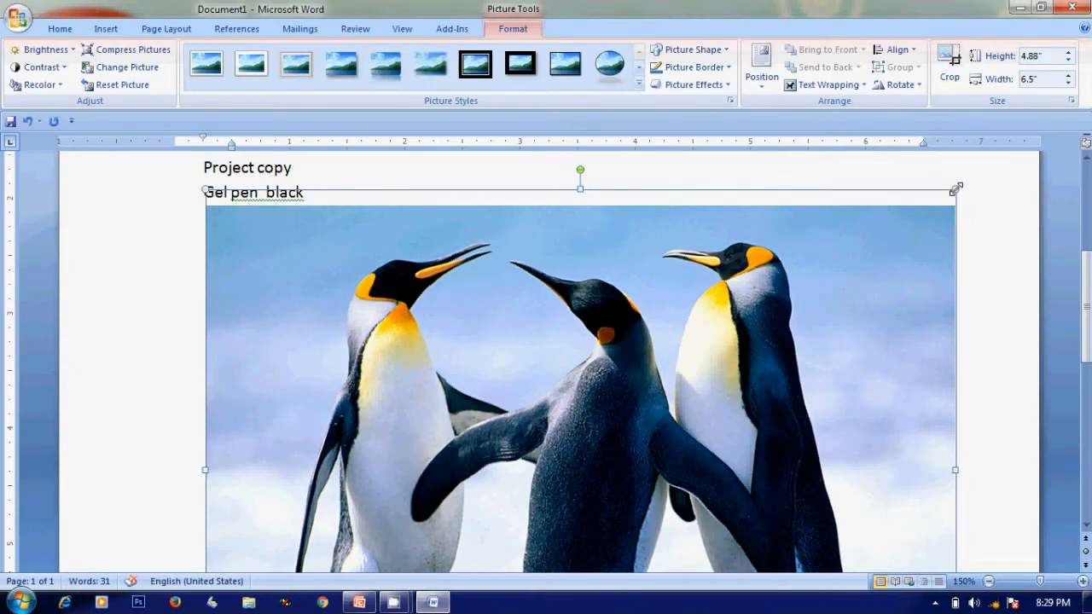
{"action": "left_click_drag", "start_coordinate": [956, 189], "coordinate": [471, 499]}
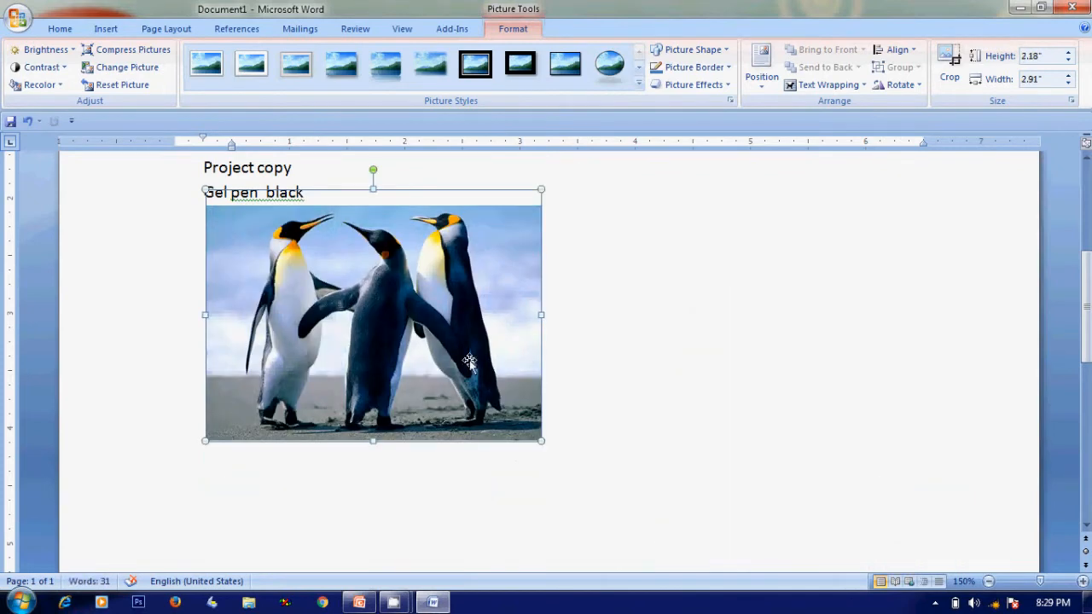
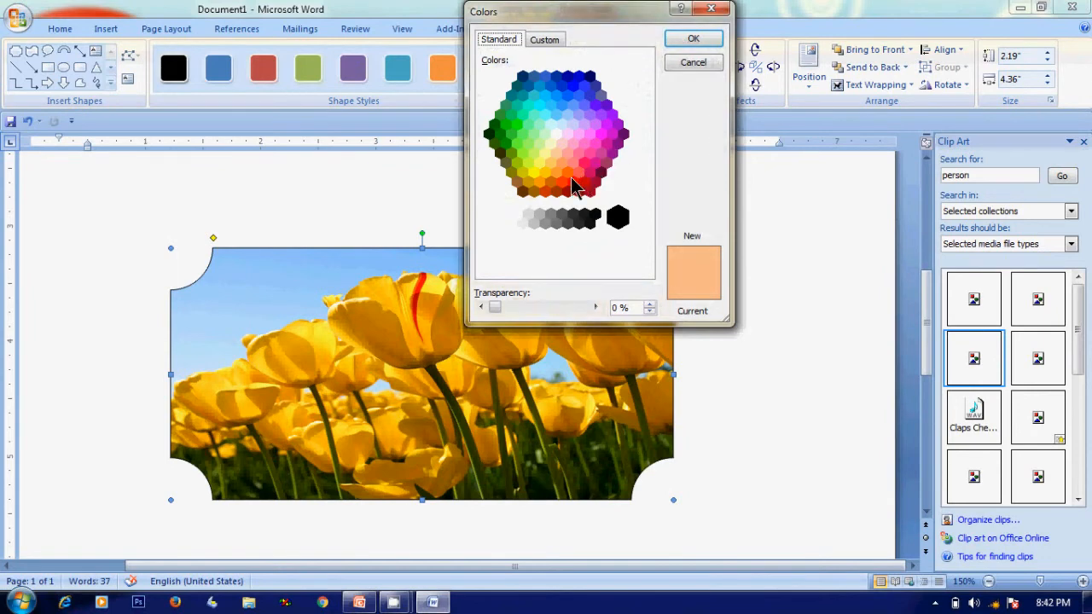
Fill the picture shape with a light green colour from the standard colour hexagon
{"action": "left_click", "coordinate": [545, 172]}
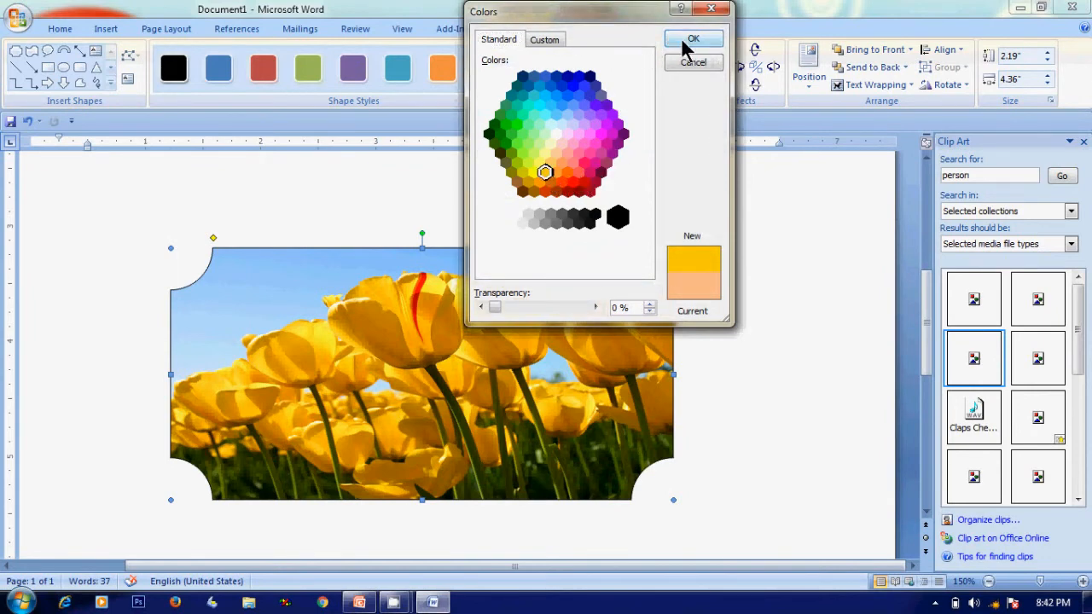
{"action": "left_click", "coordinate": [534, 154]}
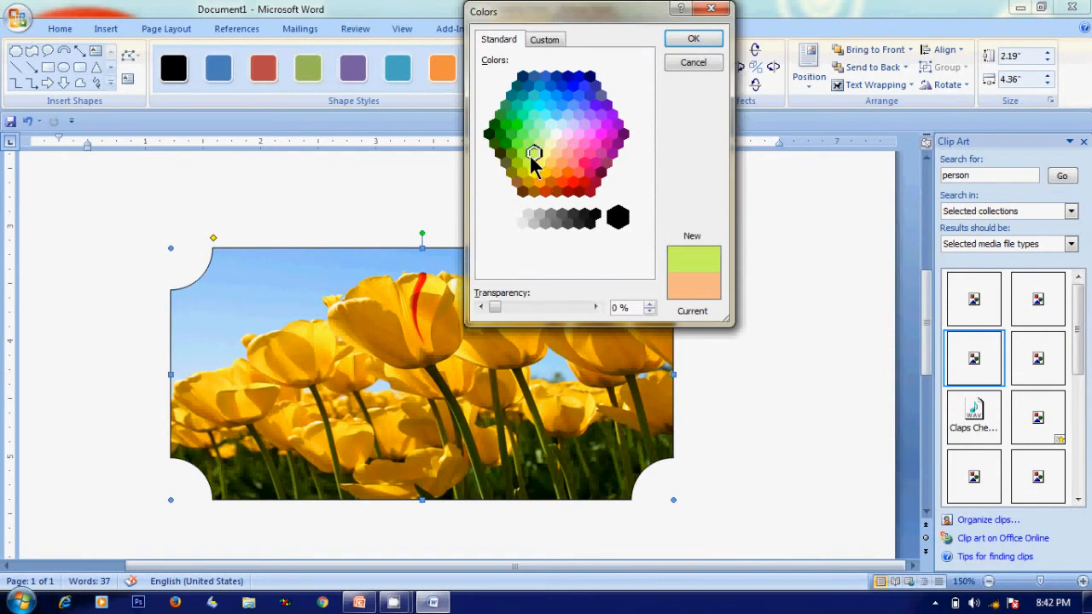
{"action": "left_click", "coordinate": [694, 40]}
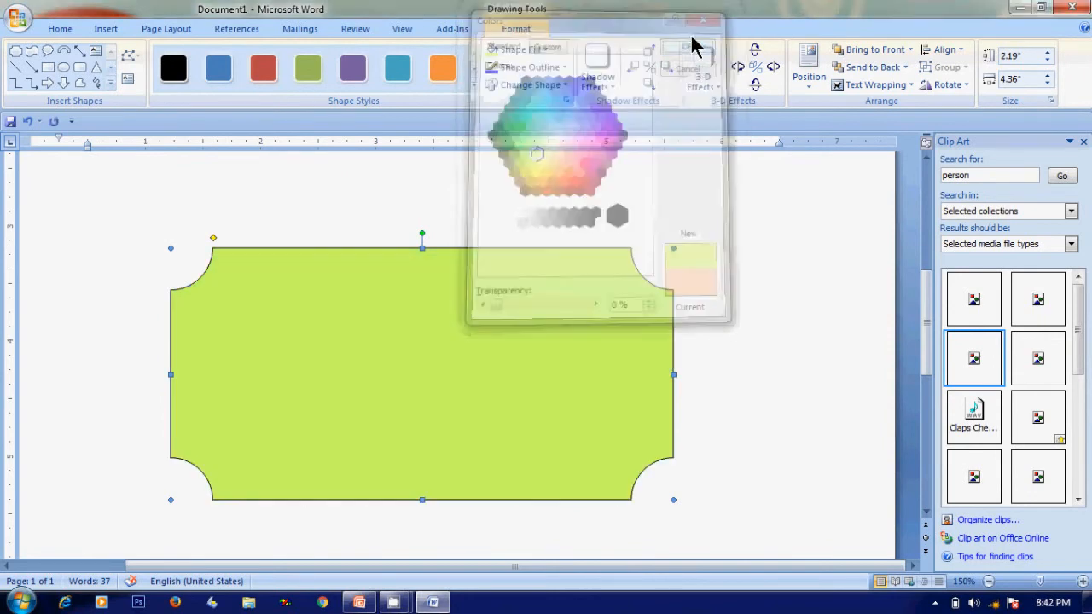
{"action": "left_click", "coordinate": [722, 227]}
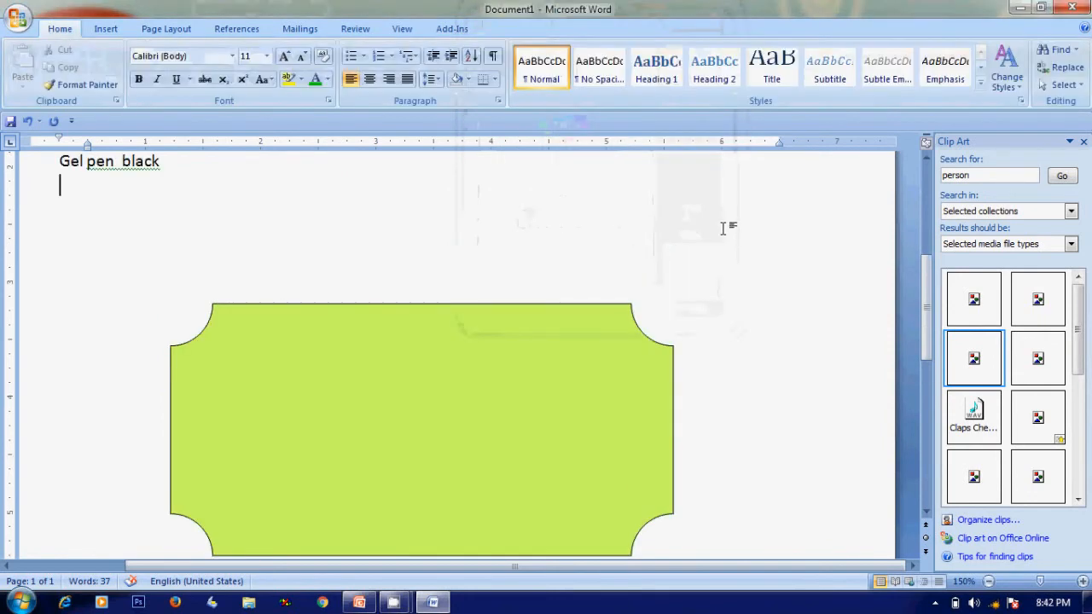
Apply the Horizontal brick pattern fill to the shape
{"action": "left_click", "coordinate": [462, 380]}
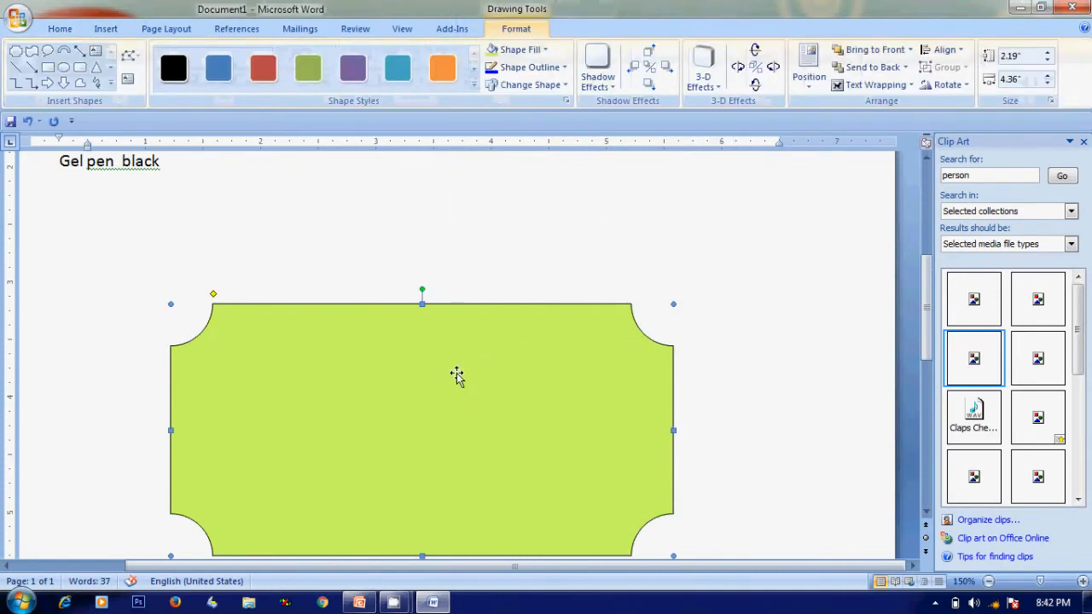
{"action": "left_click", "coordinate": [544, 50]}
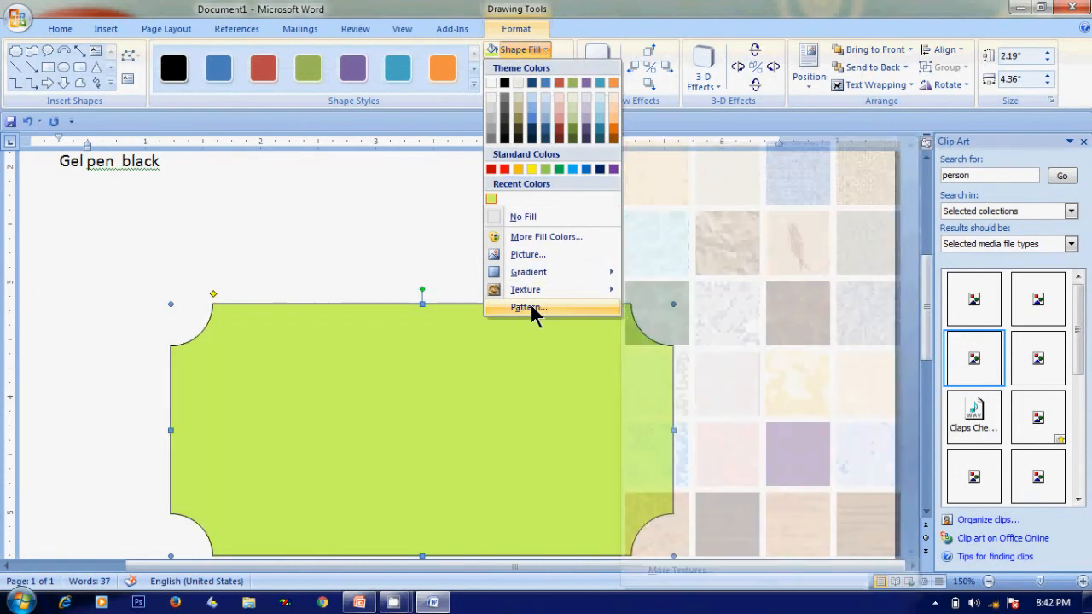
{"action": "left_click", "coordinate": [529, 307]}
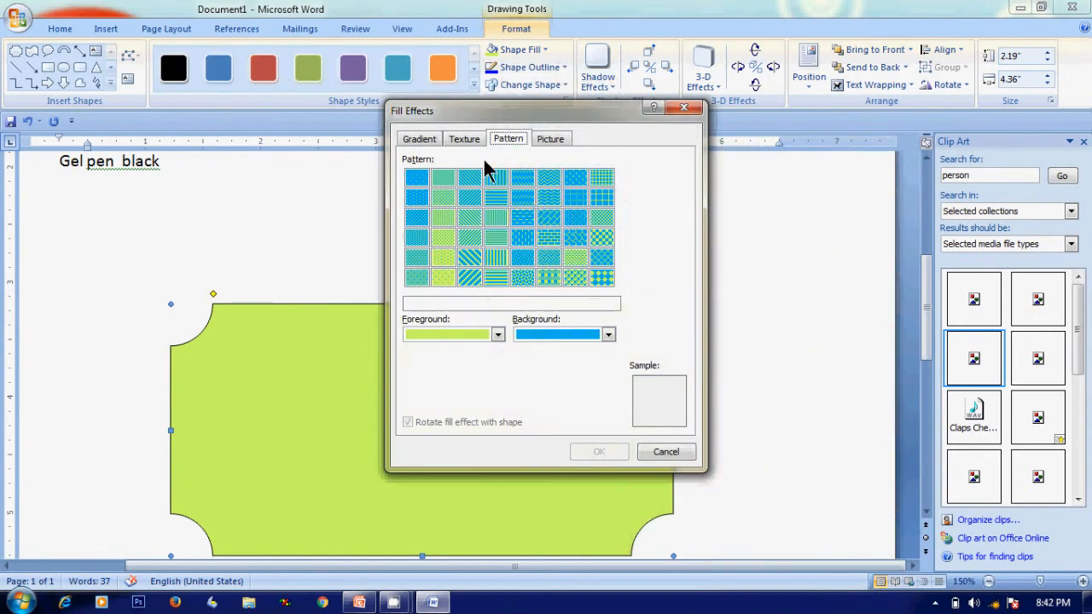
{"action": "left_click", "coordinate": [476, 140]}
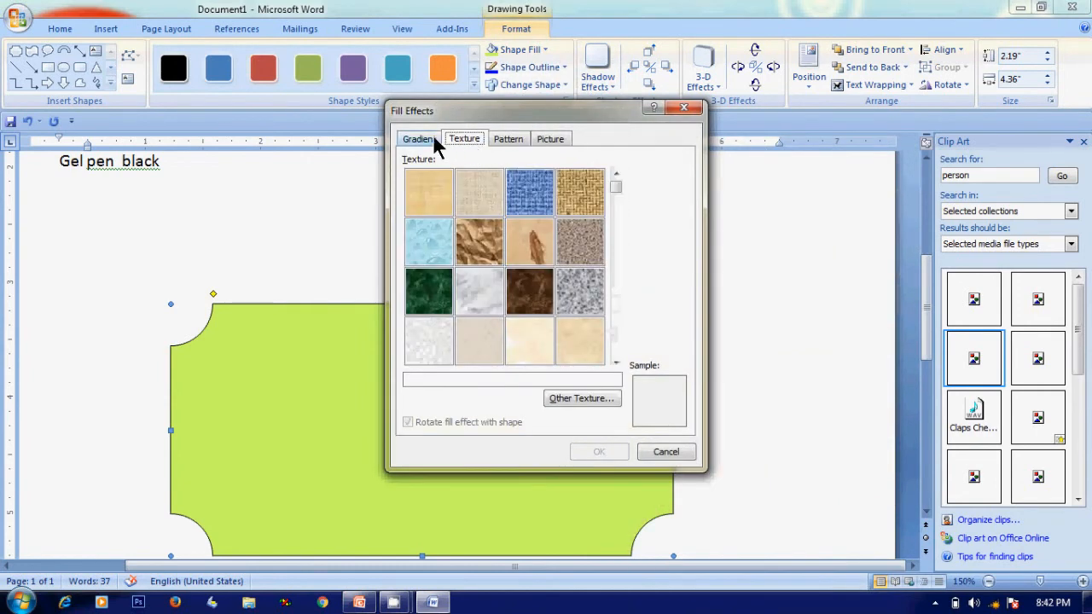
{"action": "left_click", "coordinate": [433, 137]}
{"action": "left_click", "coordinate": [552, 136]}
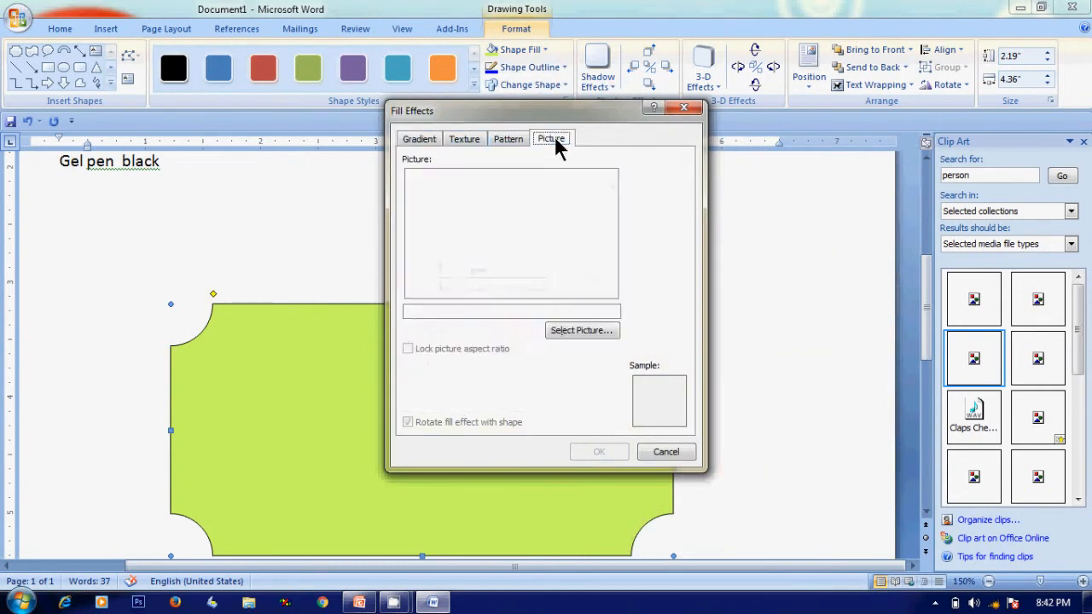
{"action": "left_click", "coordinate": [510, 140]}
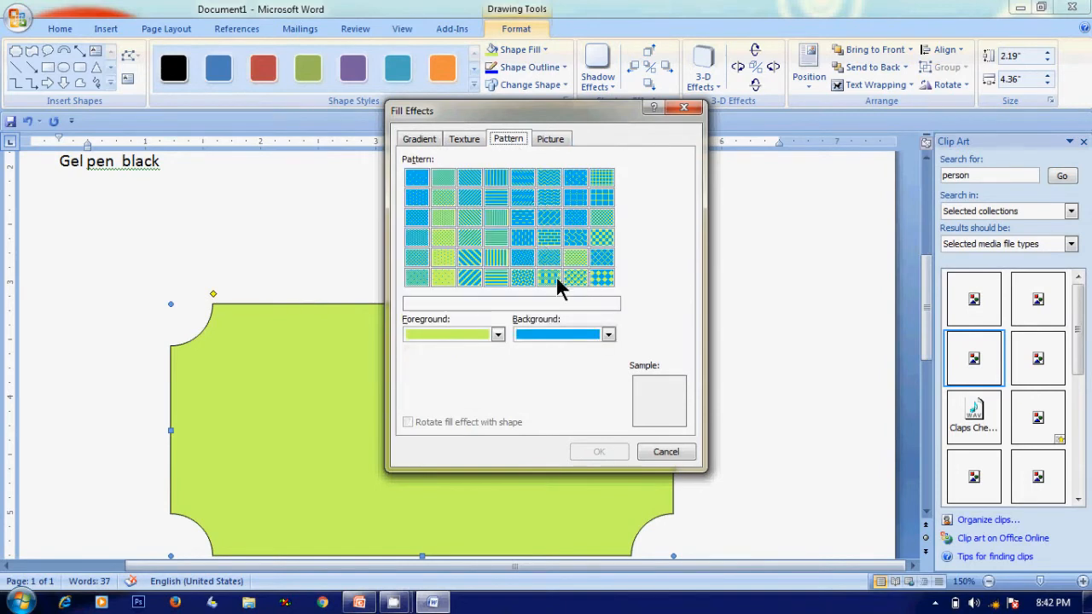
{"action": "left_click", "coordinate": [551, 242]}
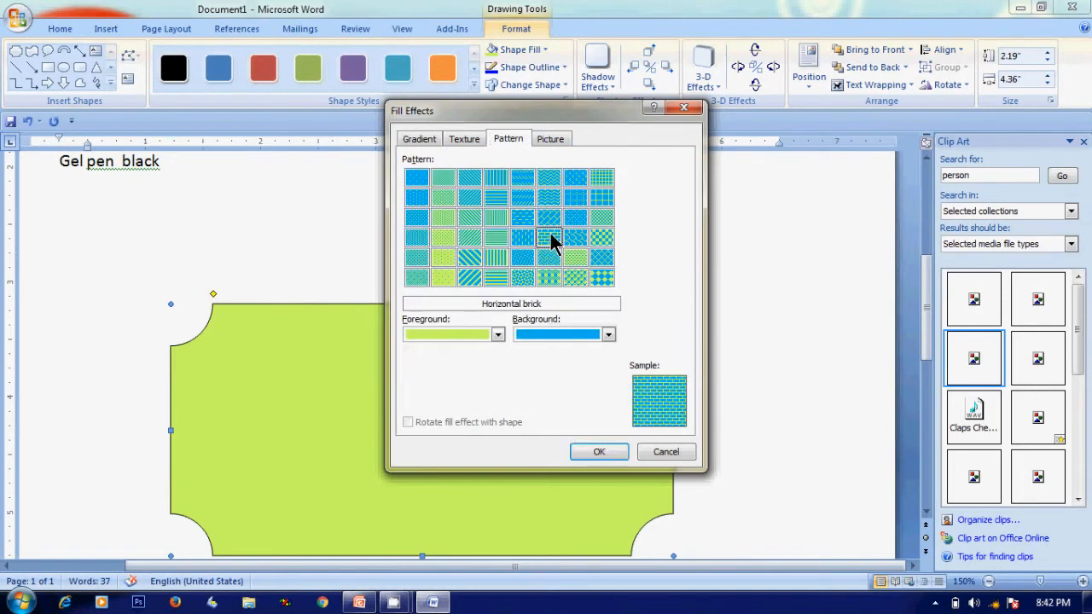
{"action": "left_click", "coordinate": [625, 459]}
{"action": "left_click", "coordinate": [767, 361]}
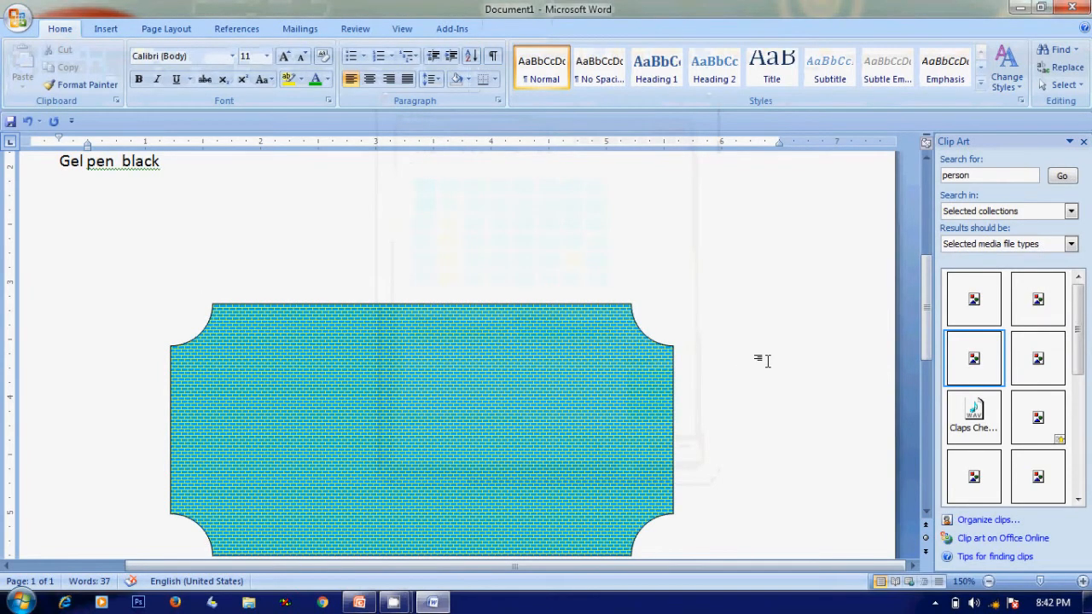
Set the shape's outline weight to 4½ pt
{"action": "left_click", "coordinate": [459, 346]}
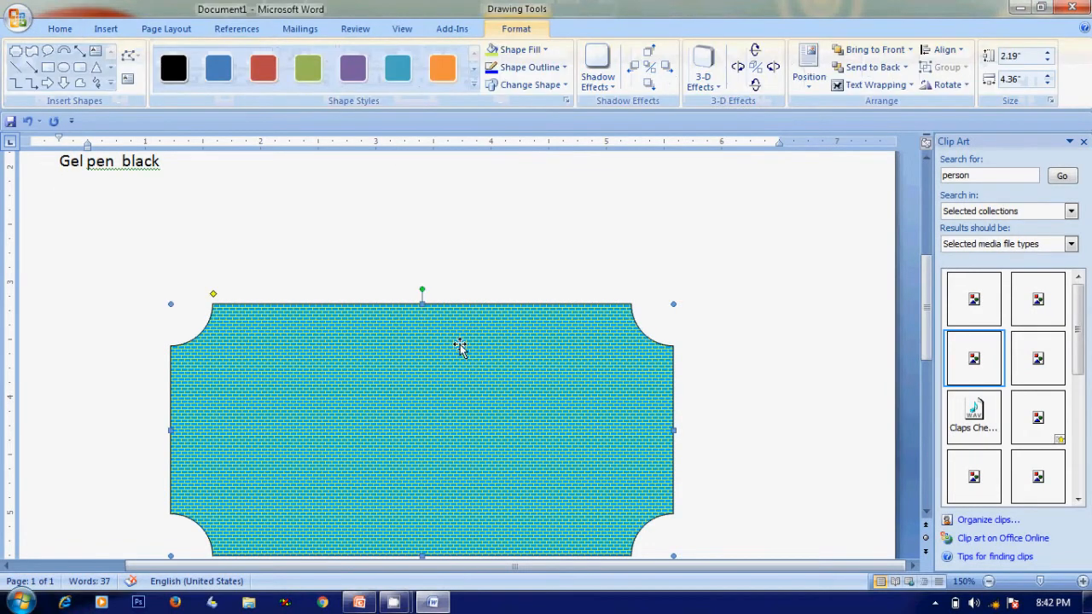
{"action": "left_click", "coordinate": [927, 512]}
{"action": "scroll", "coordinate": [615, 414], "scroll_direction": "left", "scroll_amount": 3}
{"action": "scroll", "coordinate": [615, 414], "scroll_direction": "right", "scroll_amount": 2}
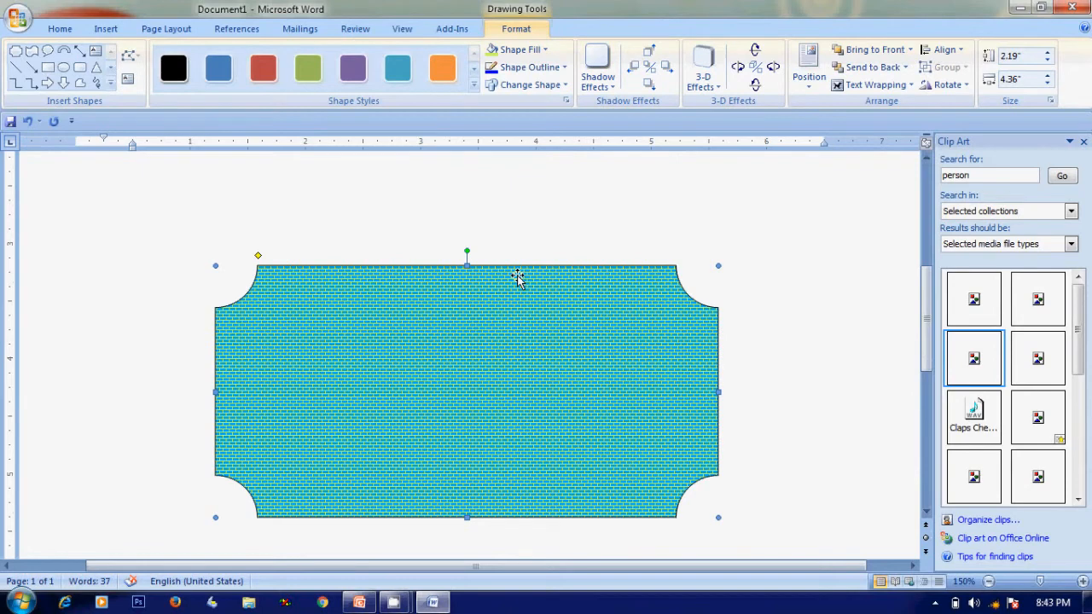
{"action": "left_click", "coordinate": [565, 68]}
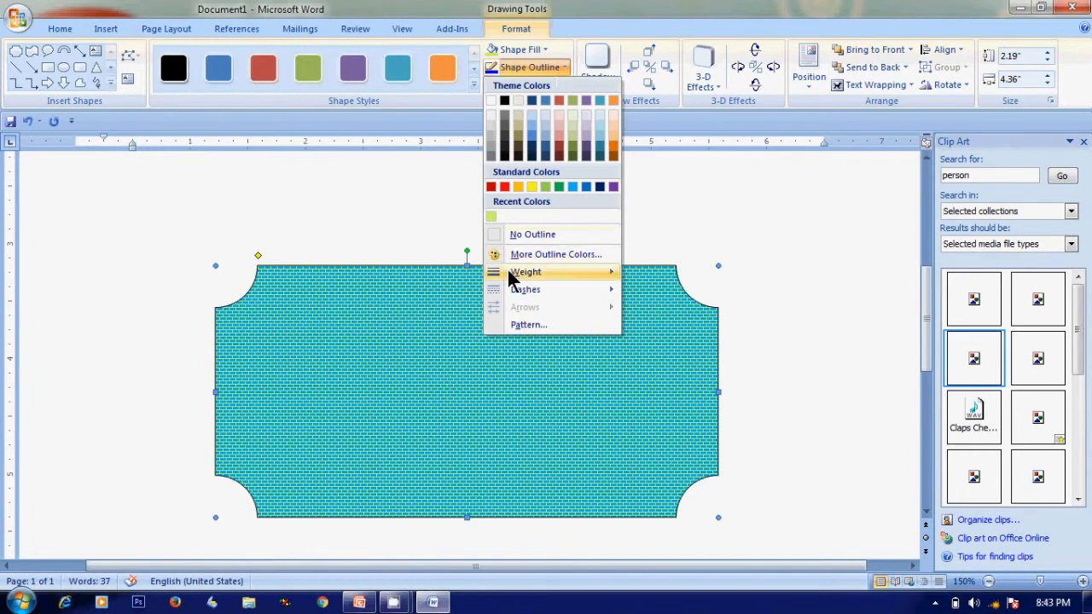
{"action": "mouse_move", "coordinate": [510, 278]}
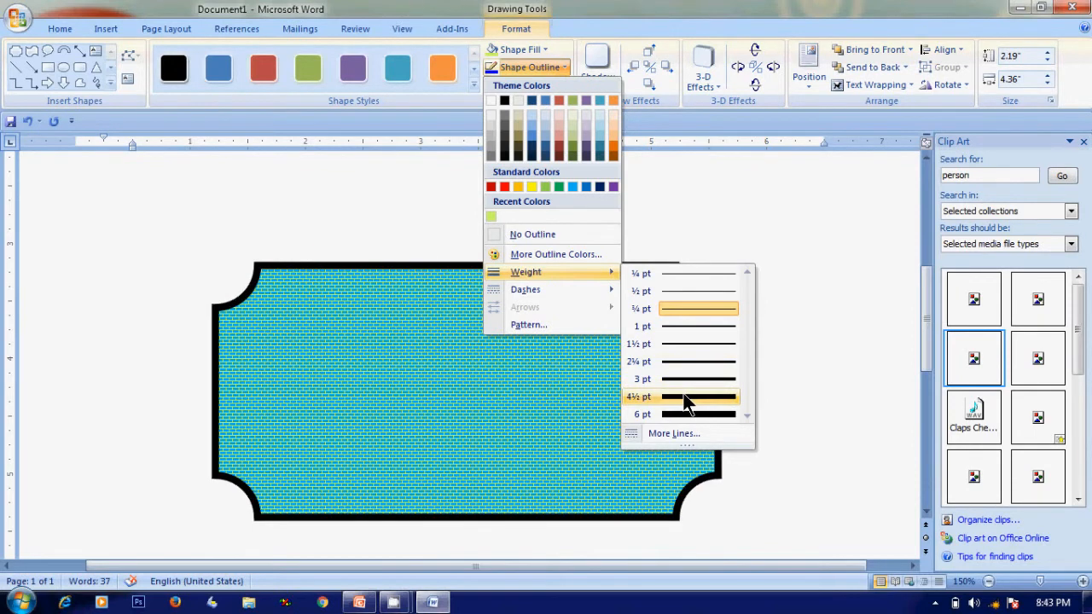
{"action": "left_click", "coordinate": [687, 398]}
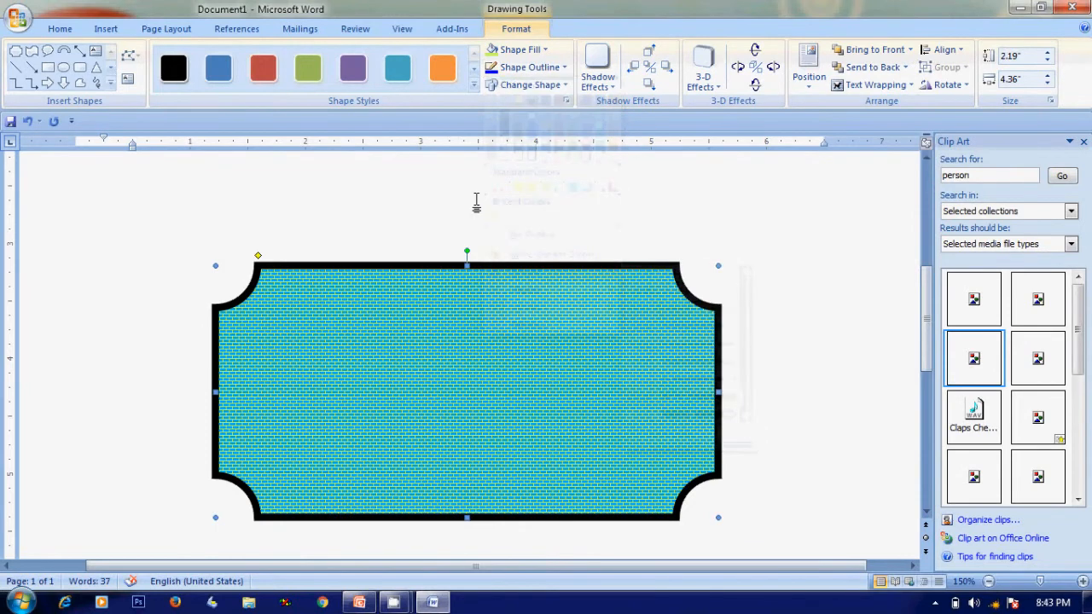
Change the shape's outline colour to purple from the standard colour hexagon
{"action": "left_click", "coordinate": [566, 68]}
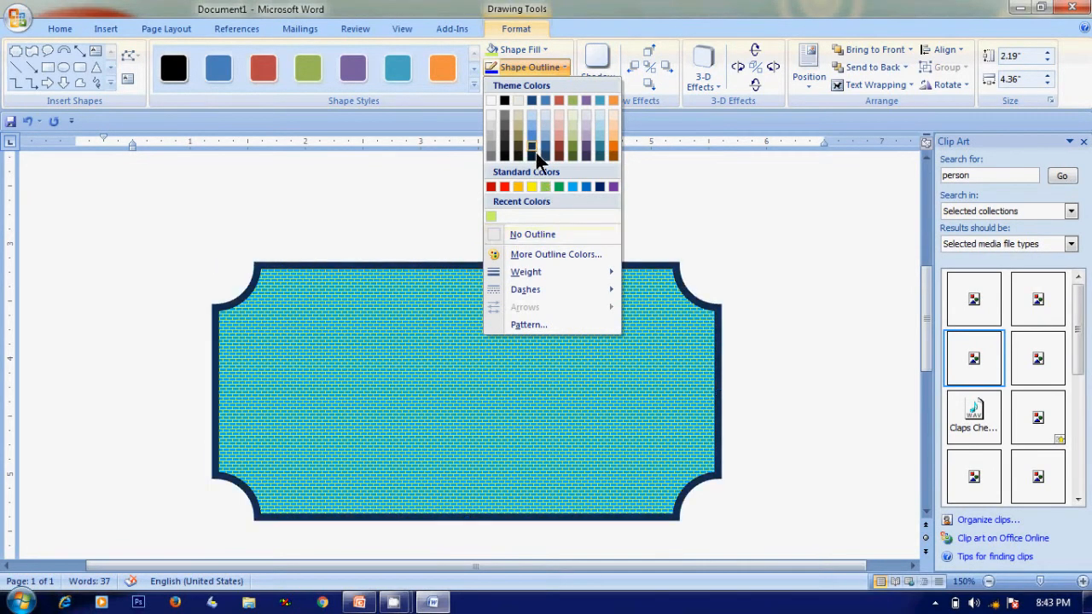
{"action": "left_click", "coordinate": [528, 253]}
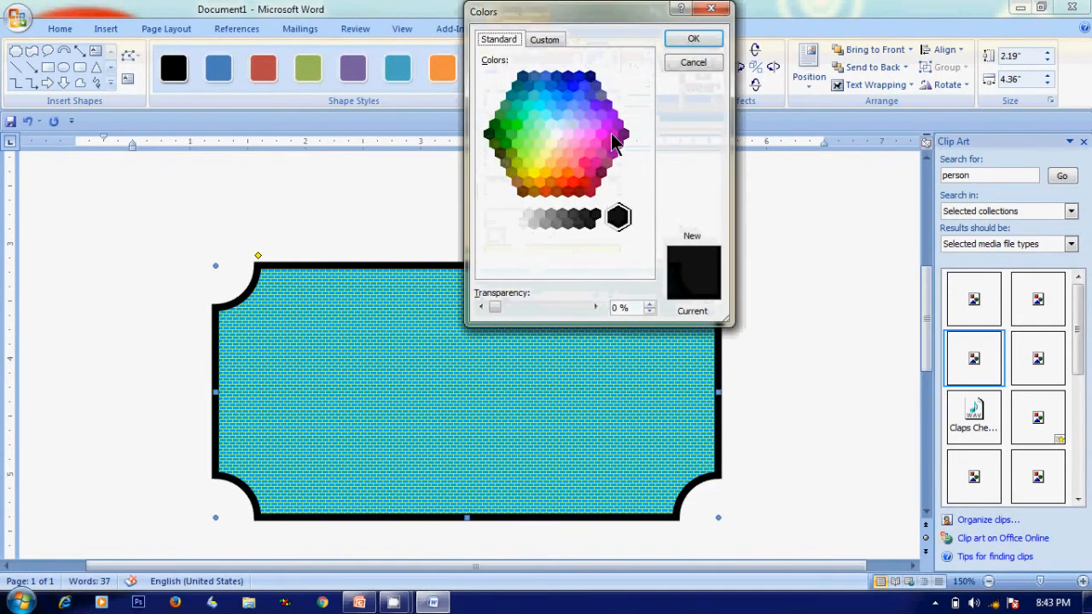
{"action": "left_click", "coordinate": [597, 107]}
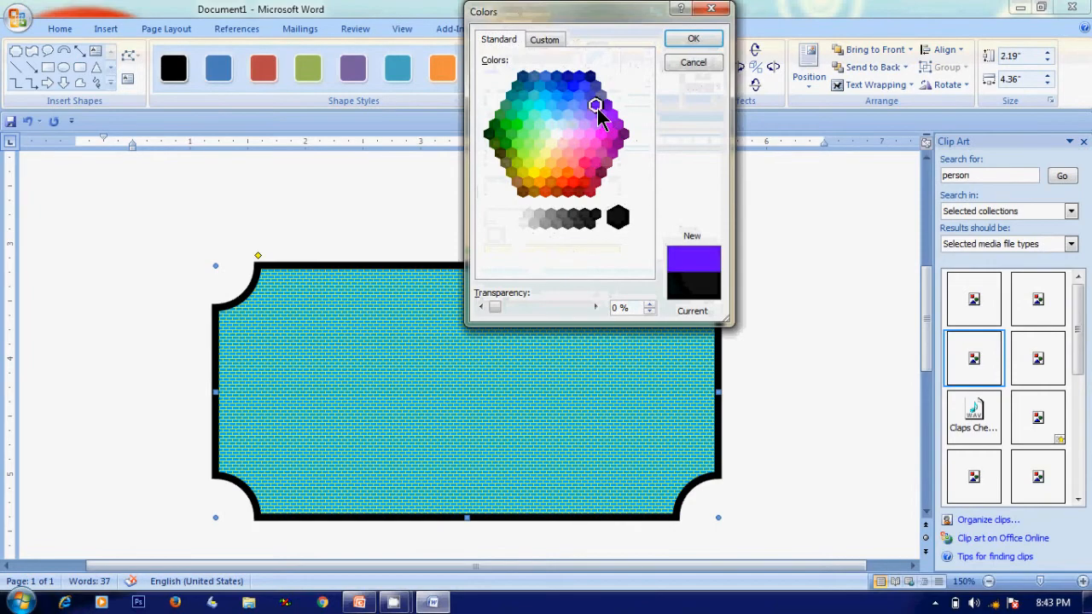
{"action": "left_click", "coordinate": [694, 42]}
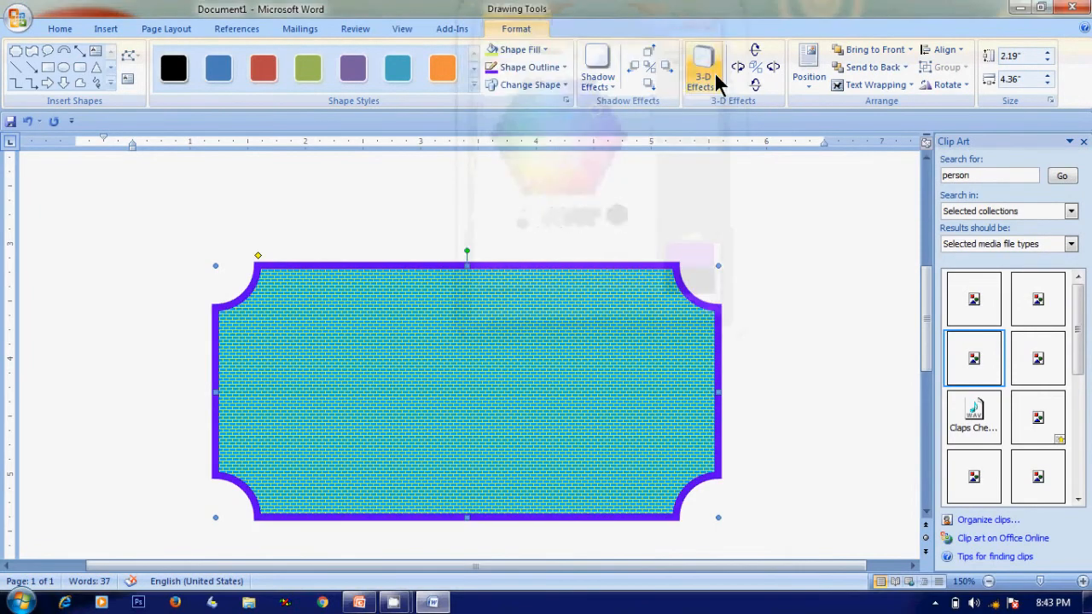
{"action": "left_click", "coordinate": [756, 209]}
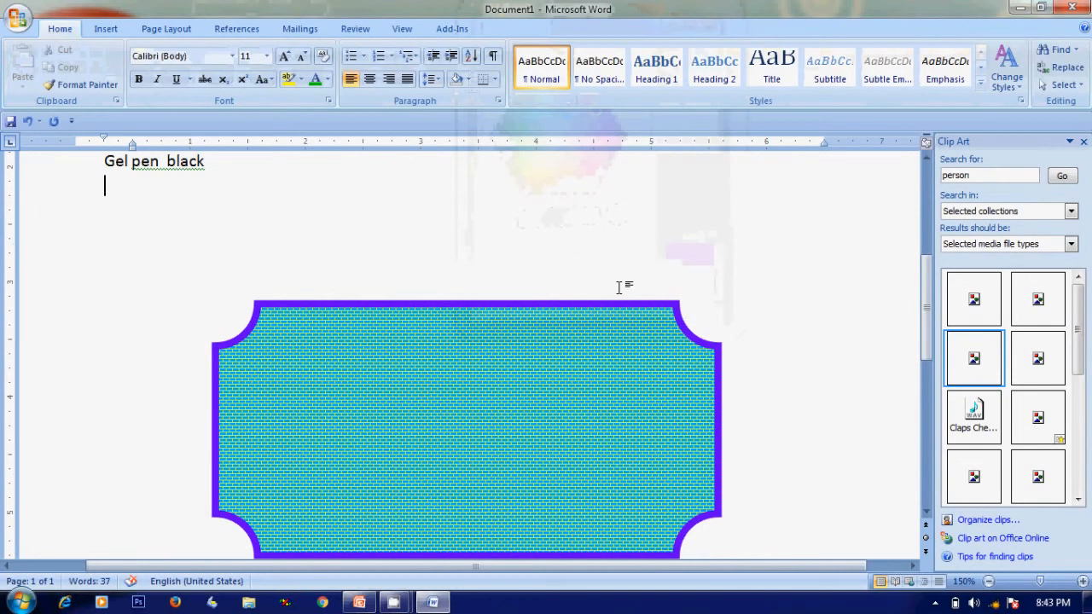
Apply a drop shadow style to the shape
{"action": "left_click", "coordinate": [546, 324]}
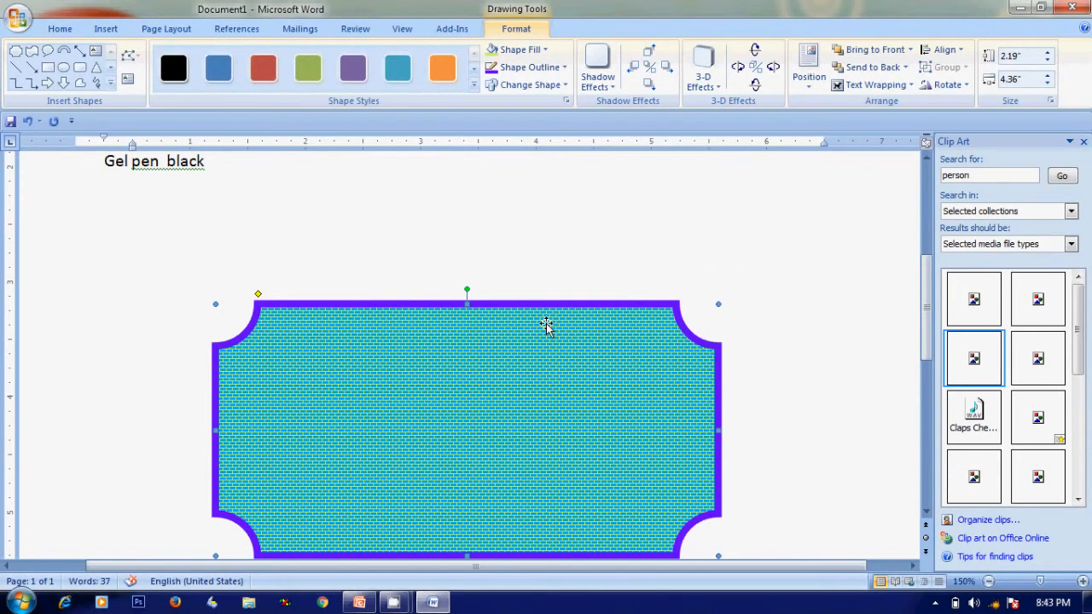
{"action": "left_click", "coordinate": [605, 80]}
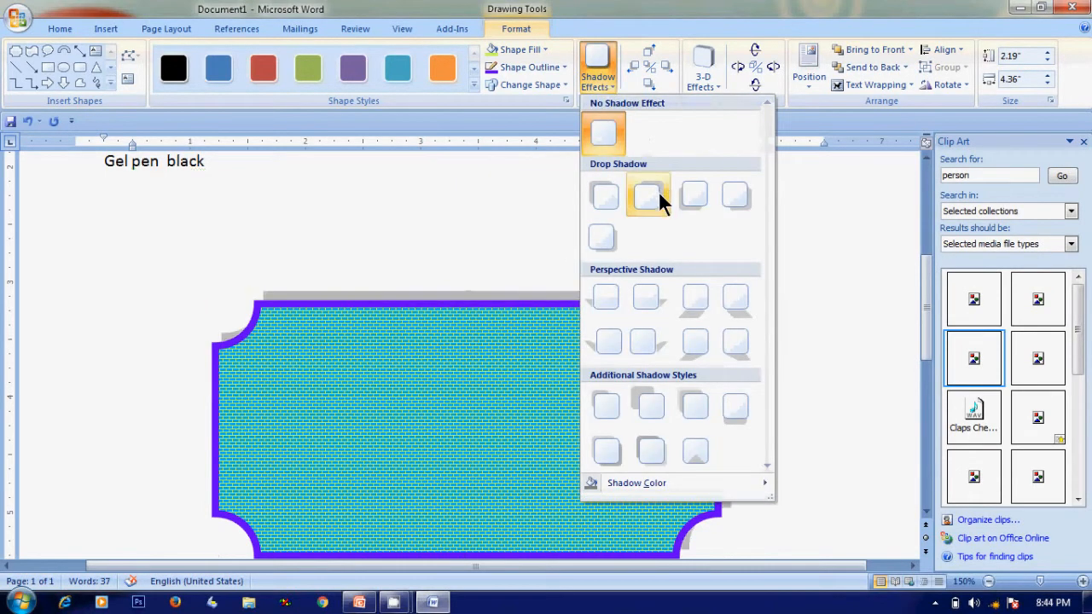
{"action": "left_click", "coordinate": [402, 326]}
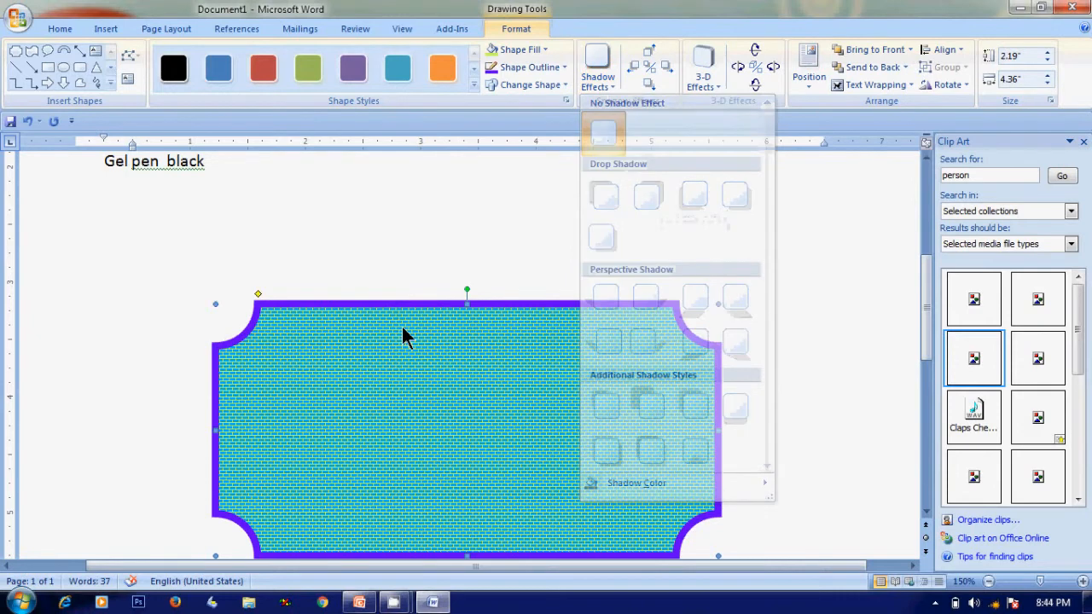
{"action": "left_click", "coordinate": [608, 78]}
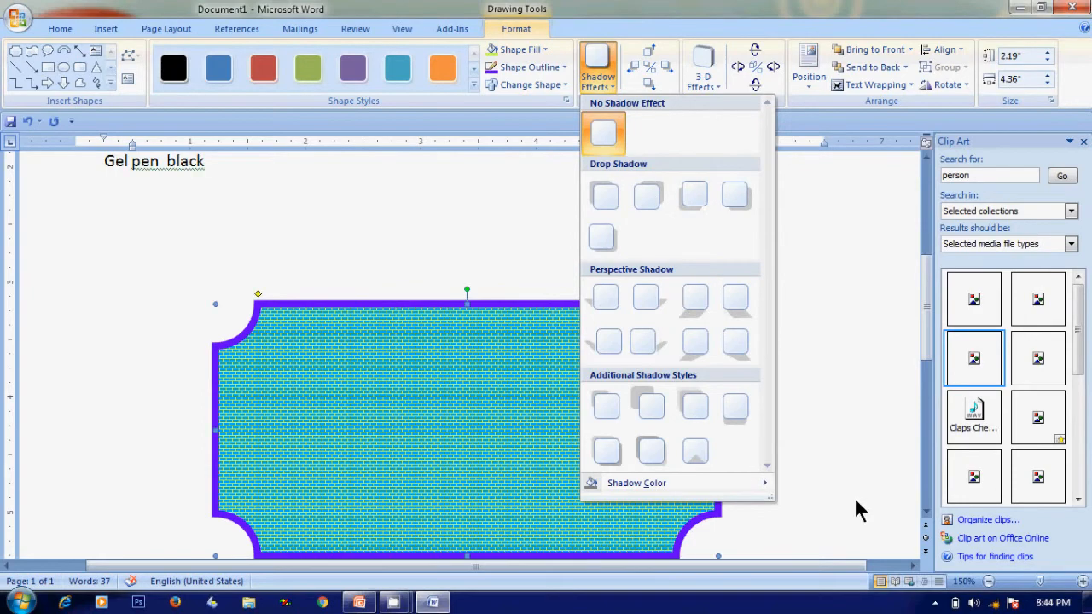
{"action": "left_click", "coordinate": [925, 512]}
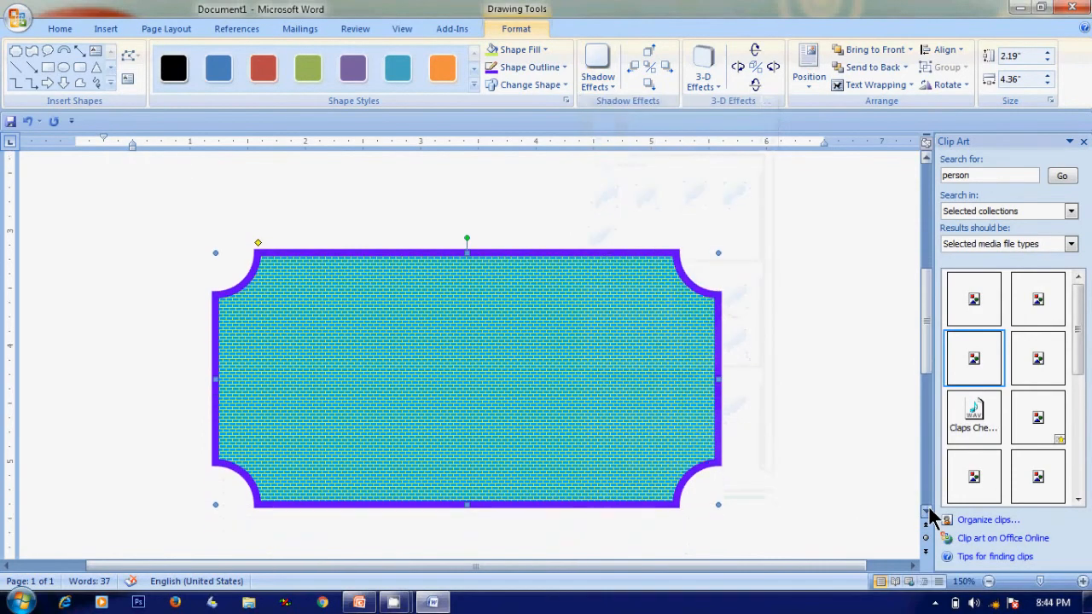
{"action": "left_click", "coordinate": [609, 88]}
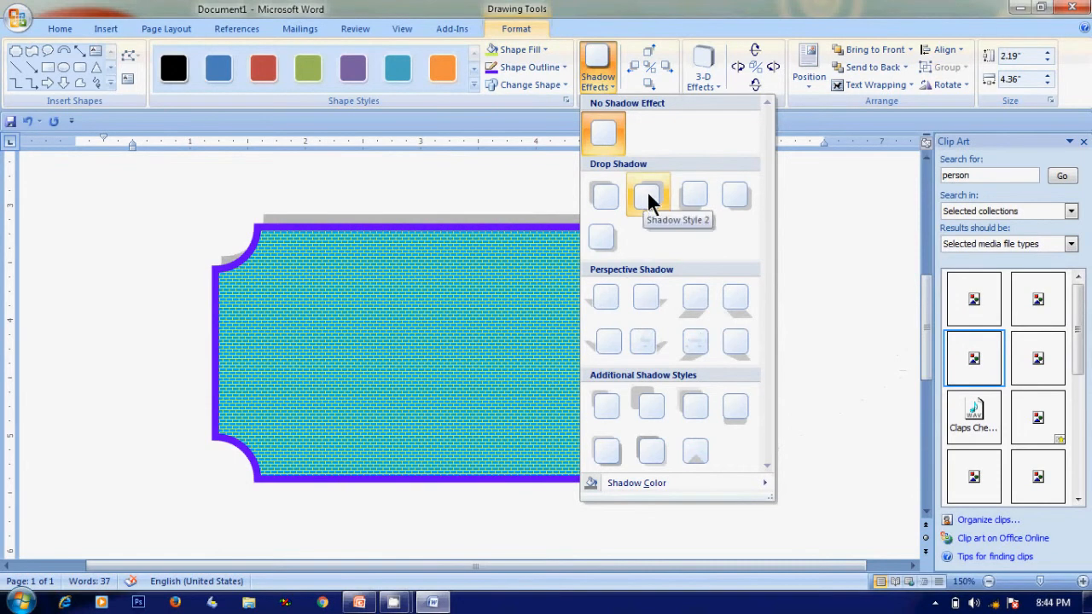
{"action": "left_click", "coordinate": [698, 198]}
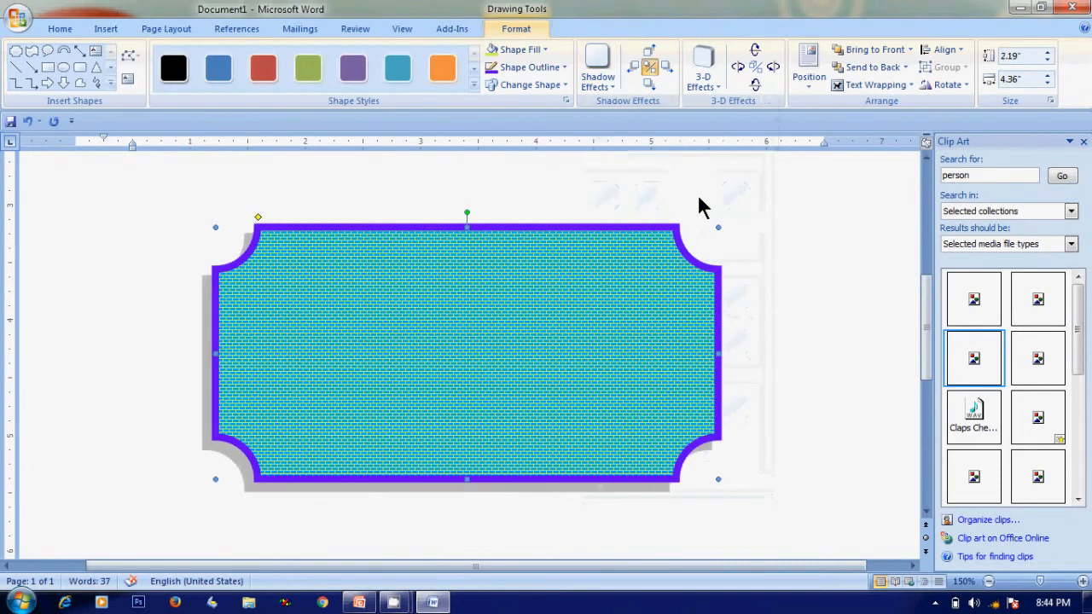
{"action": "left_click", "coordinate": [799, 237]}
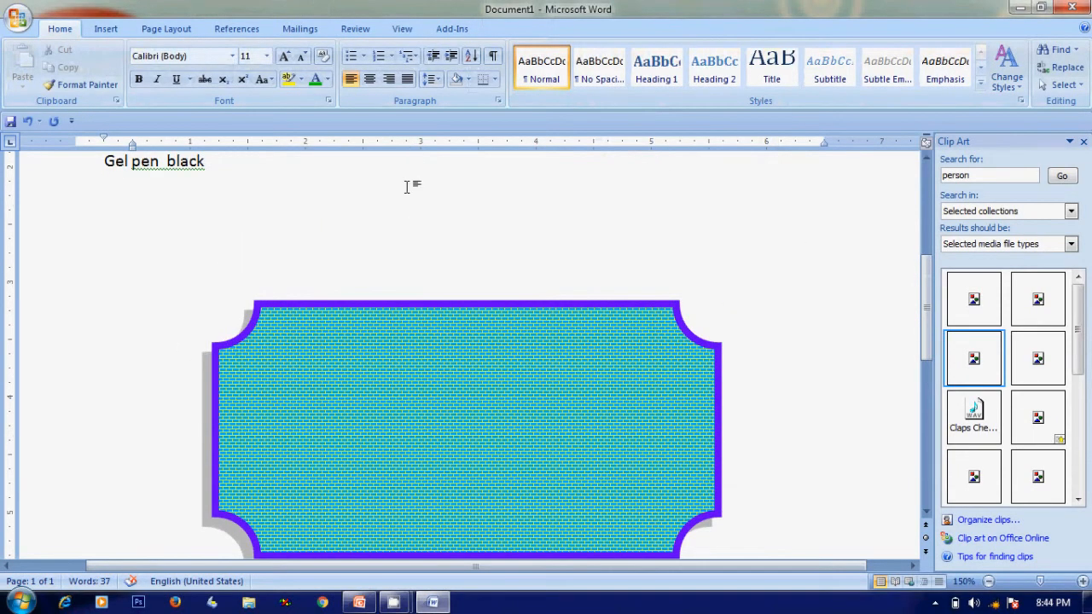
Change the shape to an explosion burst and move it up just beneath the text line
{"action": "left_click", "coordinate": [372, 306]}
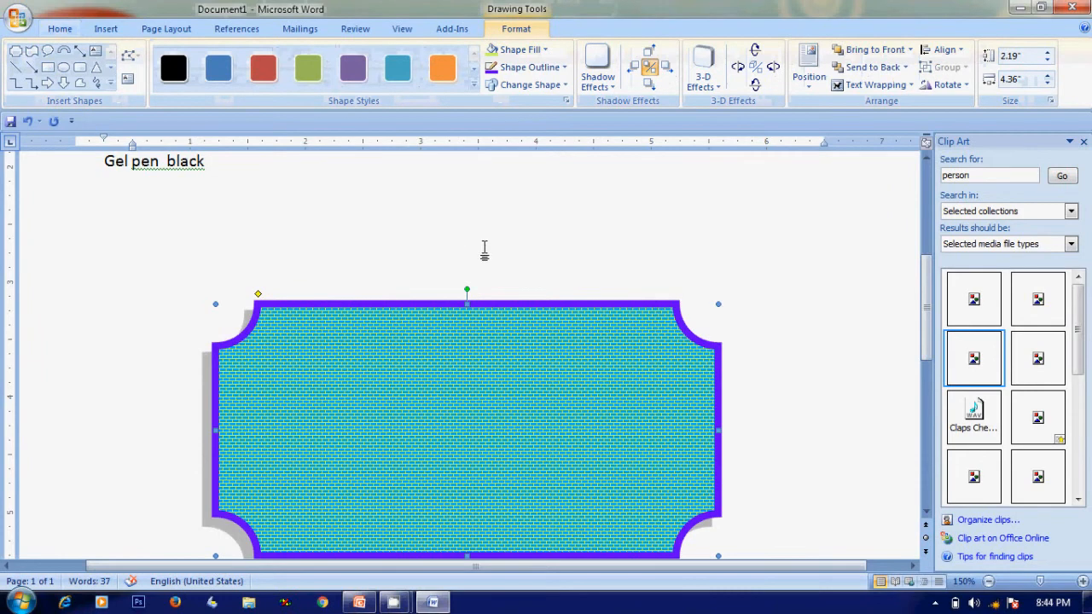
{"action": "left_click", "coordinate": [561, 85]}
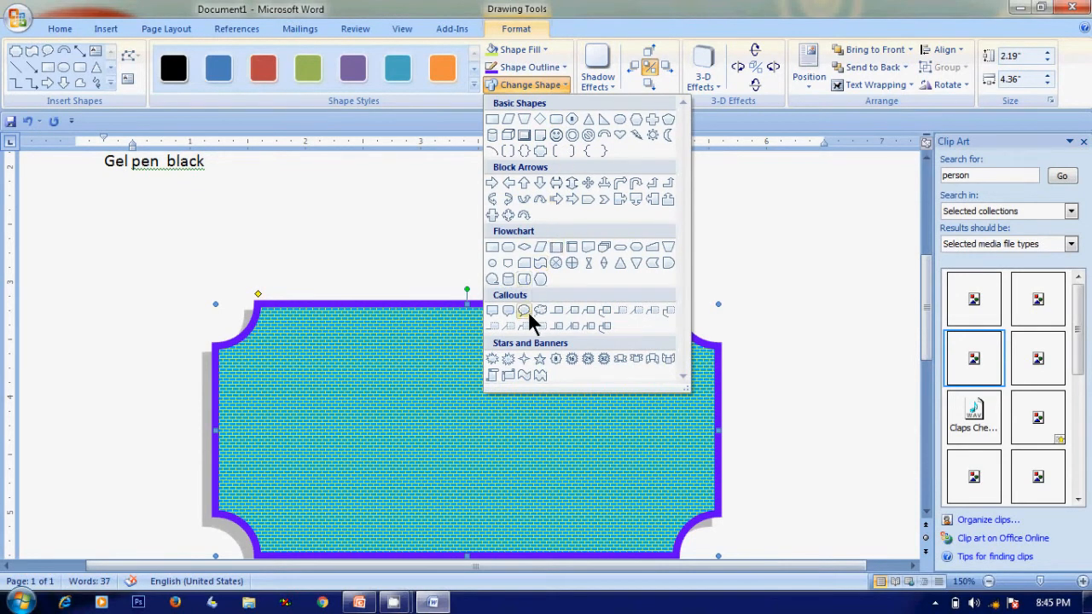
{"action": "left_click", "coordinate": [509, 359]}
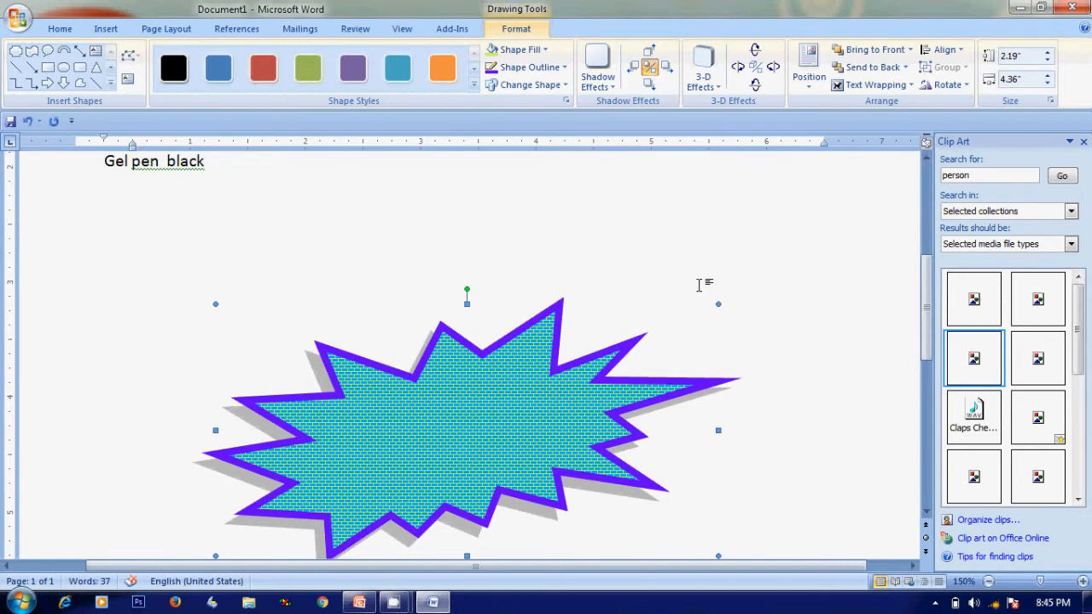
{"action": "left_click_drag", "start_coordinate": [479, 400], "coordinate": [592, 293]}
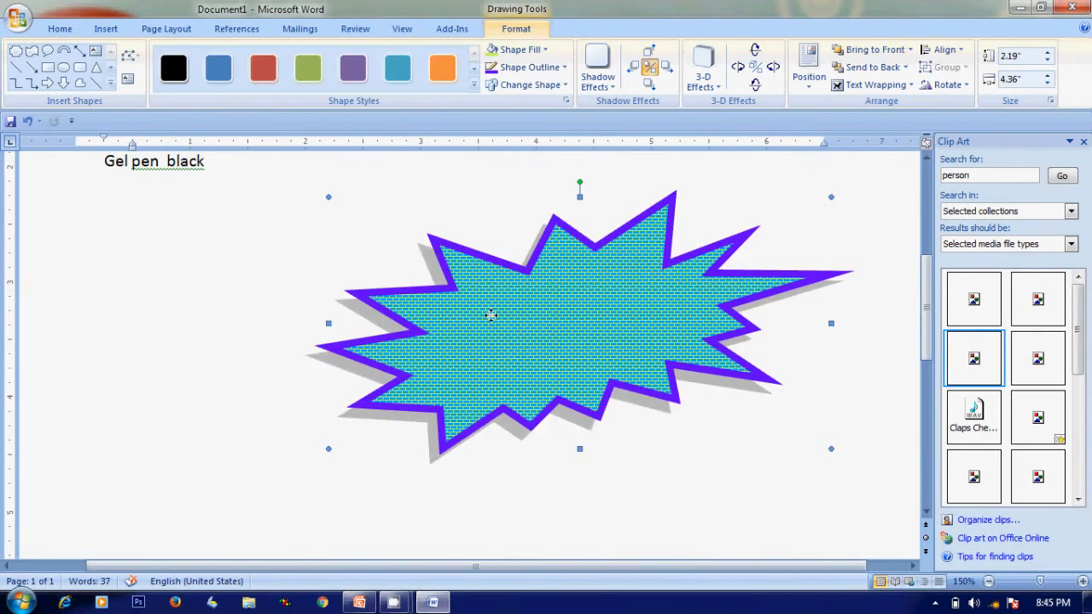
{"action": "left_click_drag", "start_coordinate": [491, 316], "coordinate": [451, 325]}
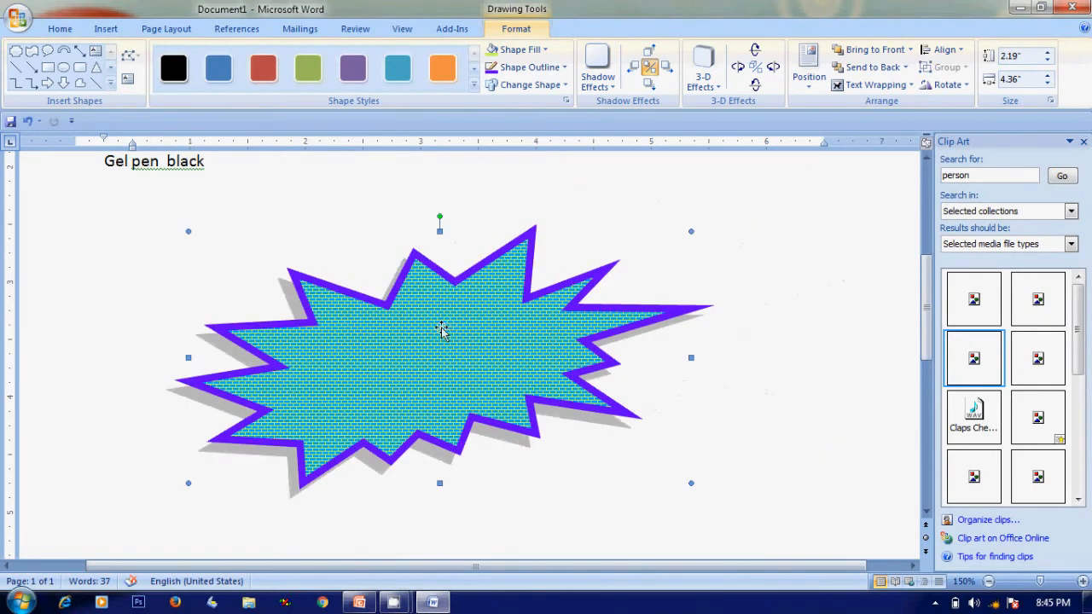
Add the text "Hello" inside the explosion burst shape
{"action": "right_click", "coordinate": [380, 350]}
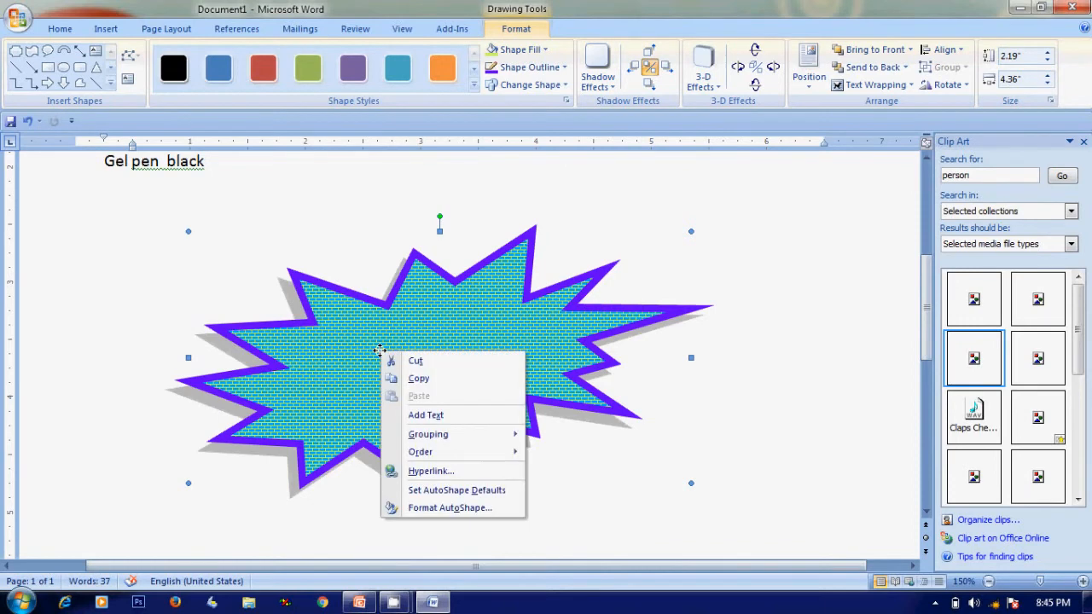
{"action": "left_click", "coordinate": [444, 414]}
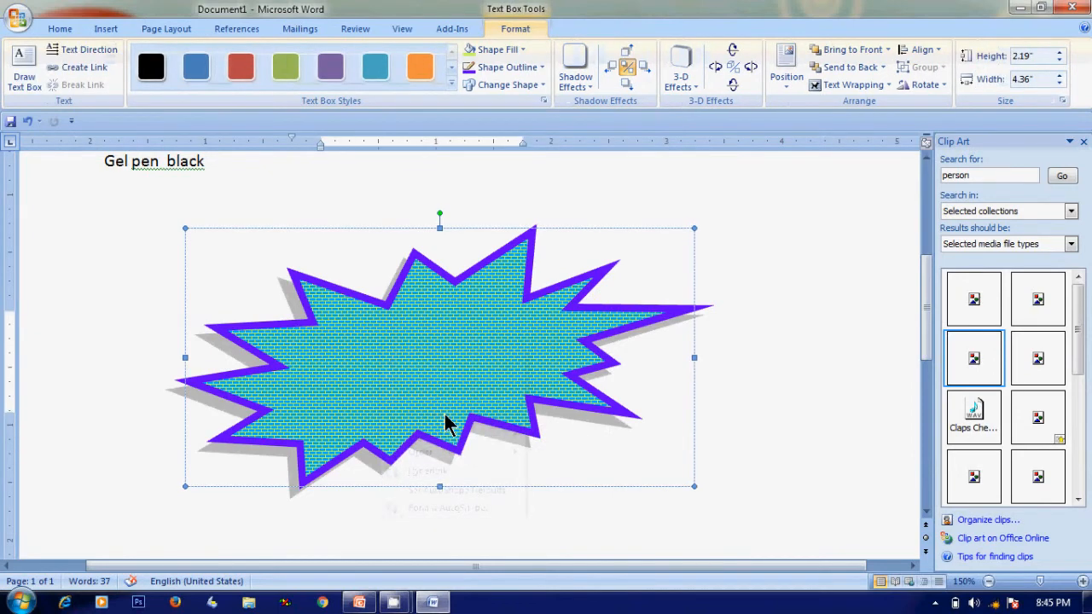
{"action": "type", "text": "llo"}
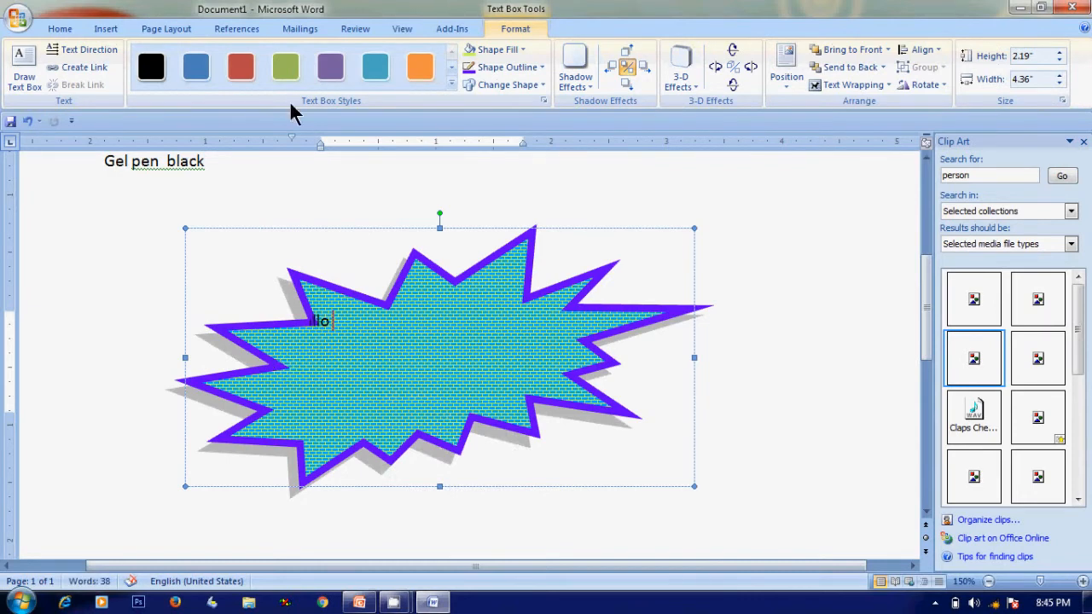
Center the "Hello" text in the shape and enlarge its font size to 28 pt
{"action": "left_click", "coordinate": [58, 30]}
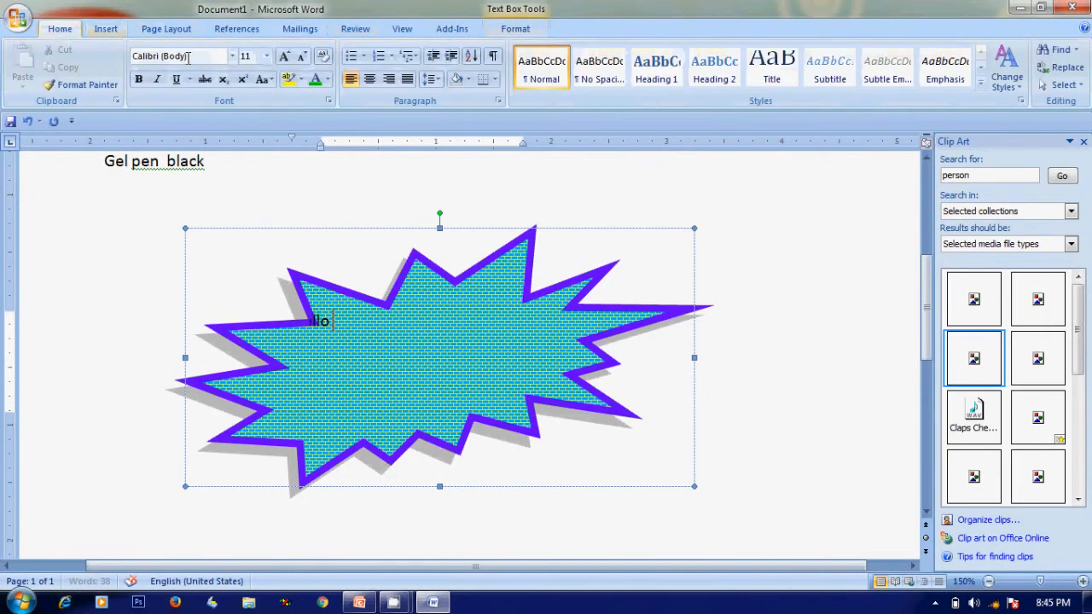
{"action": "left_click", "coordinate": [368, 79]}
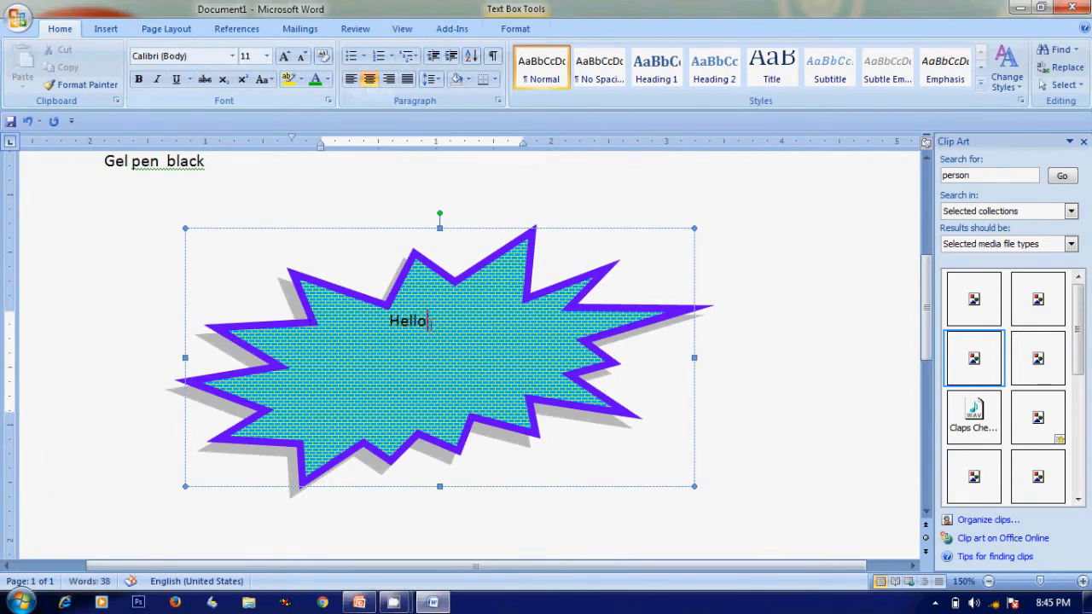
{"action": "left_click_drag", "start_coordinate": [431, 325], "coordinate": [353, 316]}
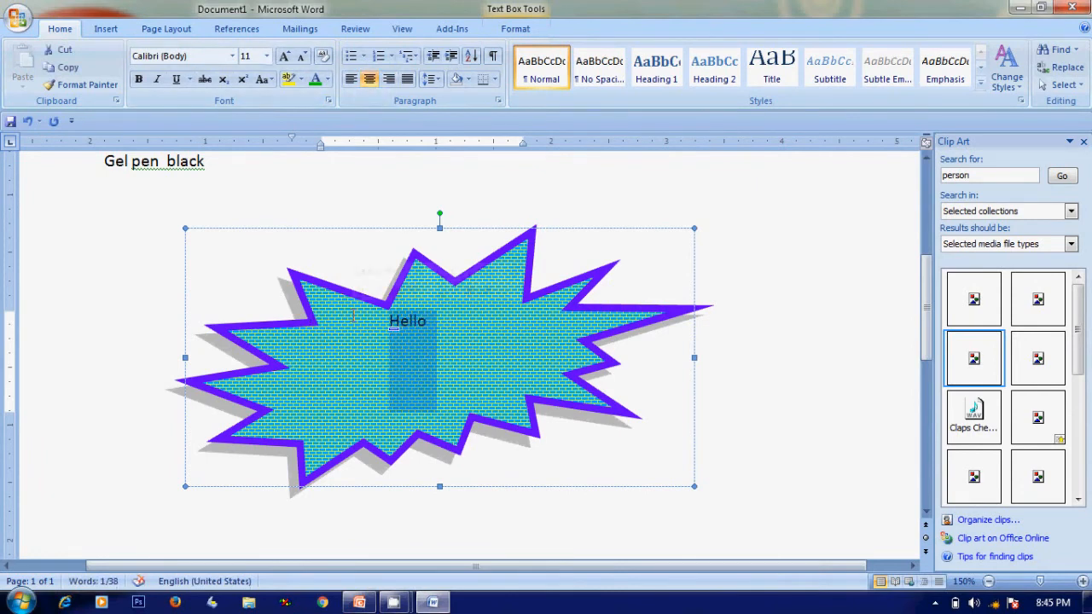
{"action": "key", "text": "ctrl+shift+period"}
{"action": "key", "text": "ctrl+shift+period"}
{"action": "key", "text": "ctrl+shift+period"}
{"action": "key", "text": "ctrl+shift+period"}
{"action": "key", "text": "ctrl+shift+period"}
{"action": "key", "text": "ctrl+shift+period"}
{"action": "key", "text": "ctrl+shift+period"}
{"action": "key", "text": "ctrl+shift+period"}
{"action": "key", "text": "ctrl+shift+period"}
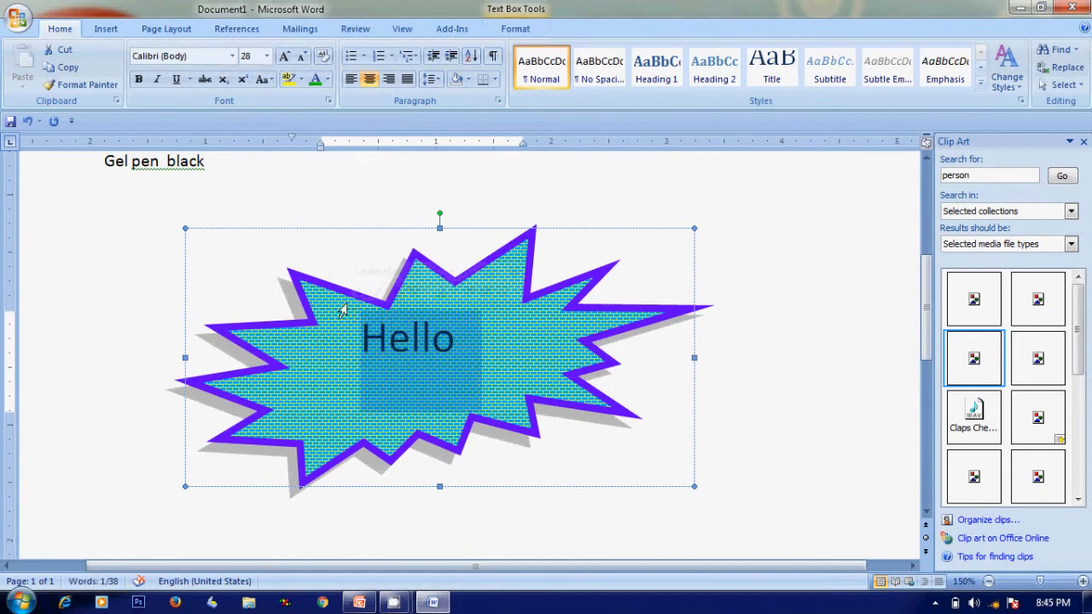
{"action": "left_click", "coordinate": [749, 351]}
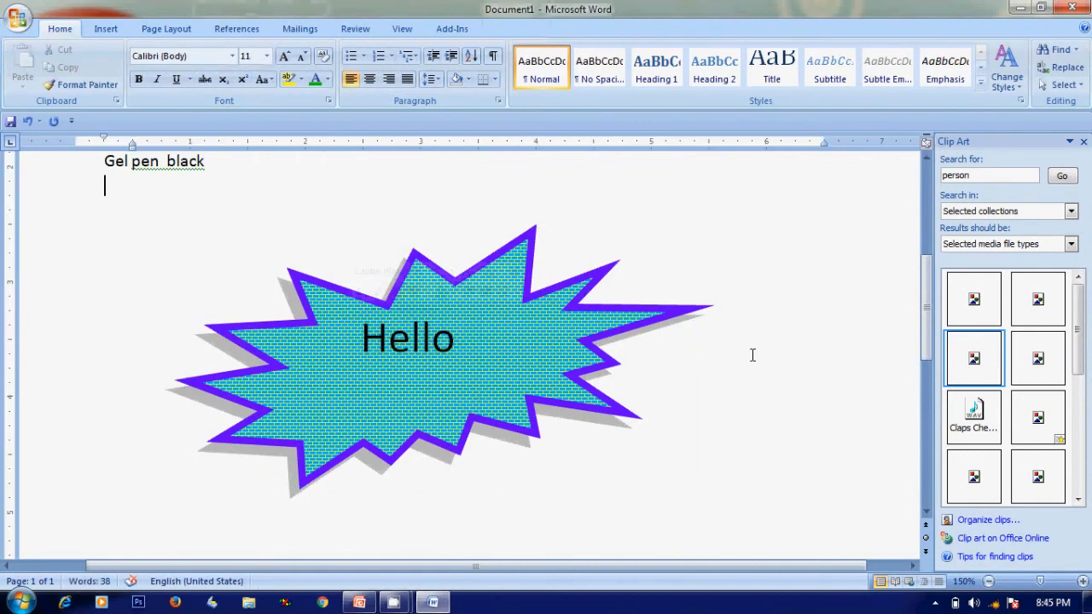
Select the whole burst shape and open its shortcut options
{"action": "left_click", "coordinate": [504, 314]}
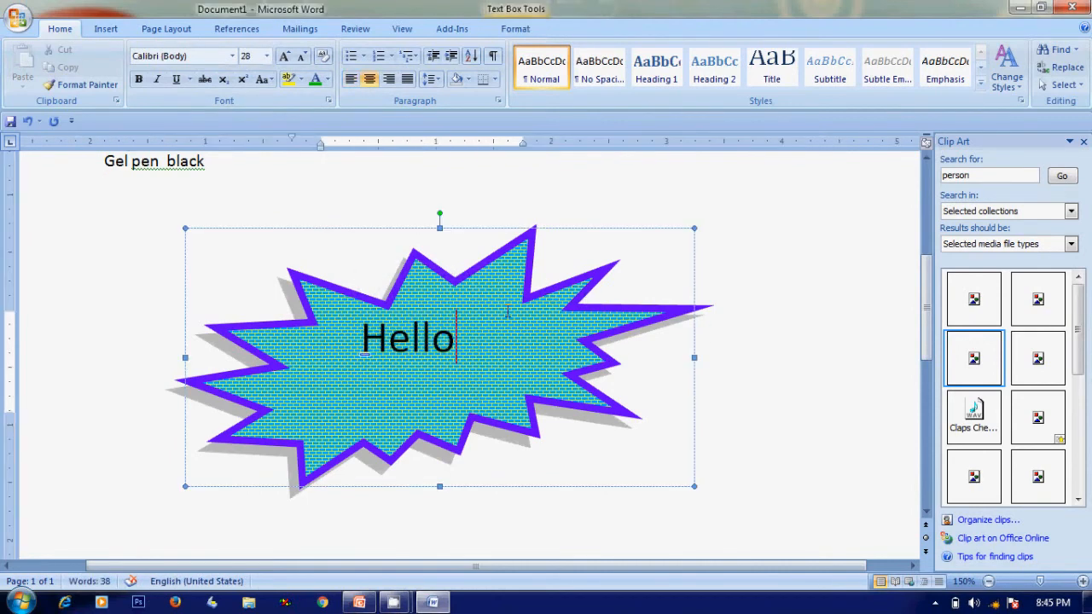
{"action": "left_click", "coordinate": [412, 229]}
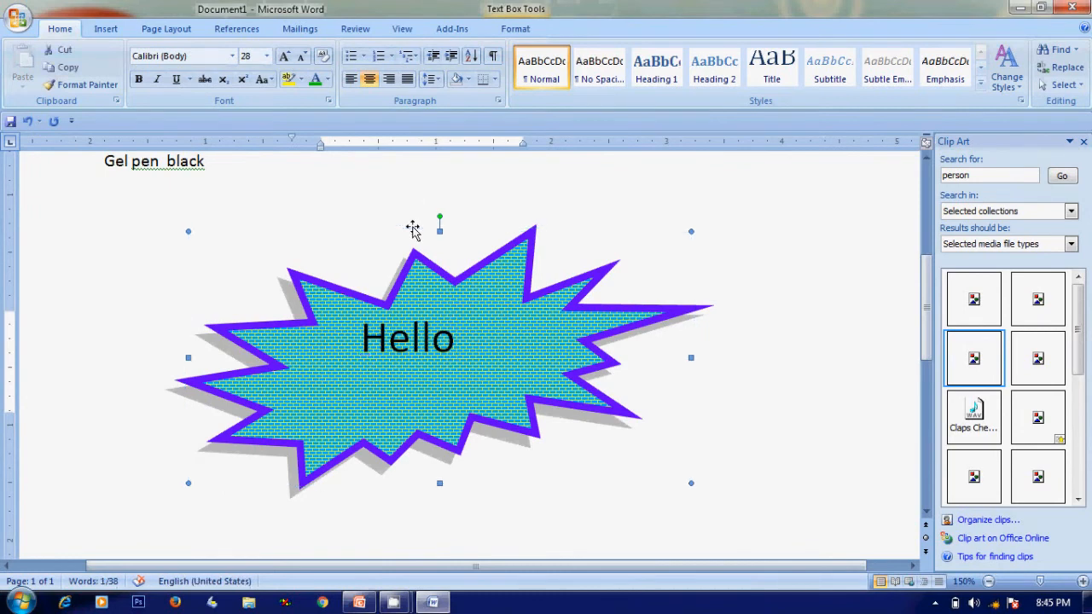
{"action": "right_click", "coordinate": [427, 304]}
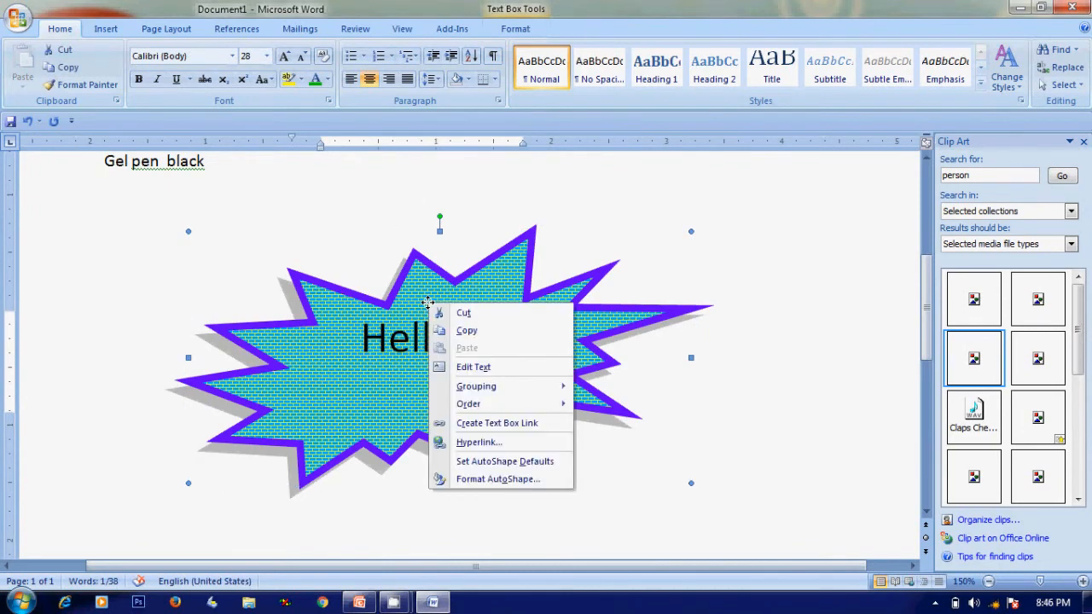
{"action": "mouse_move", "coordinate": [475, 388]}
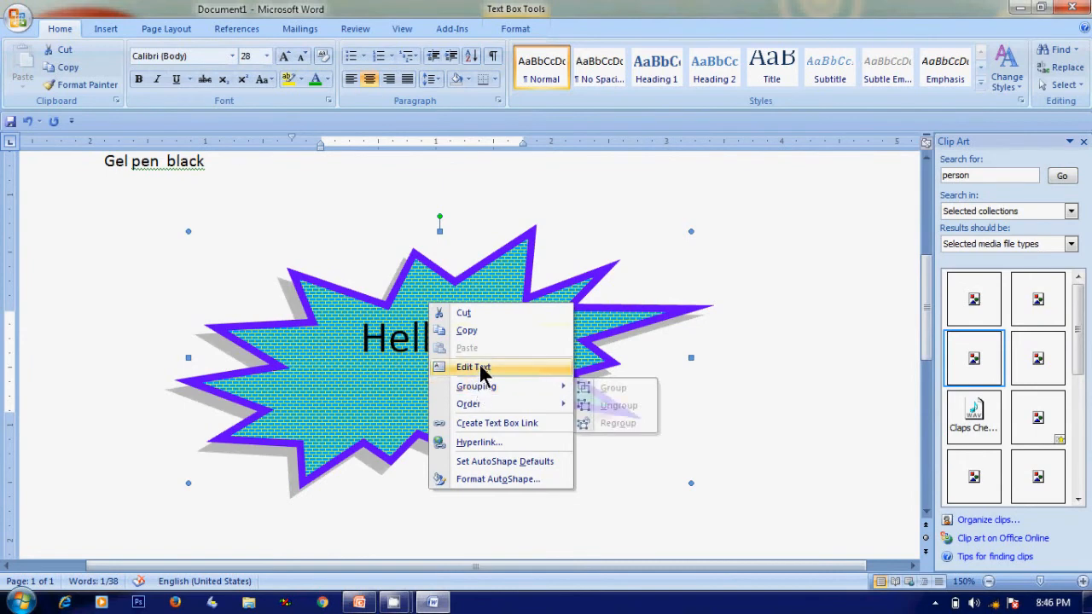
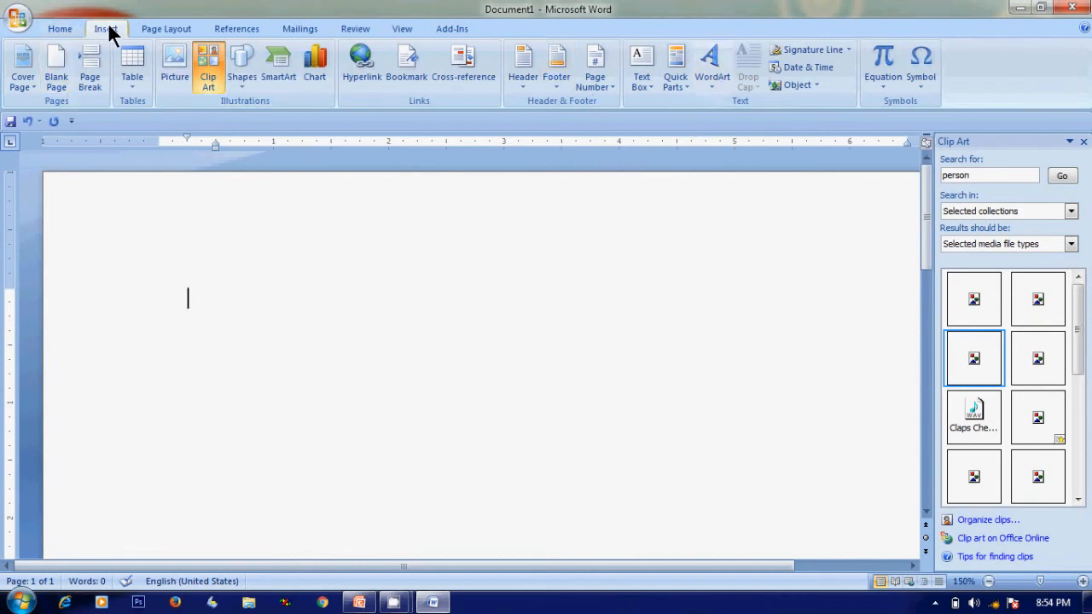
Insert a rainbow-gradient WordArt whose text is the author's first name
{"action": "left_click", "coordinate": [715, 64]}
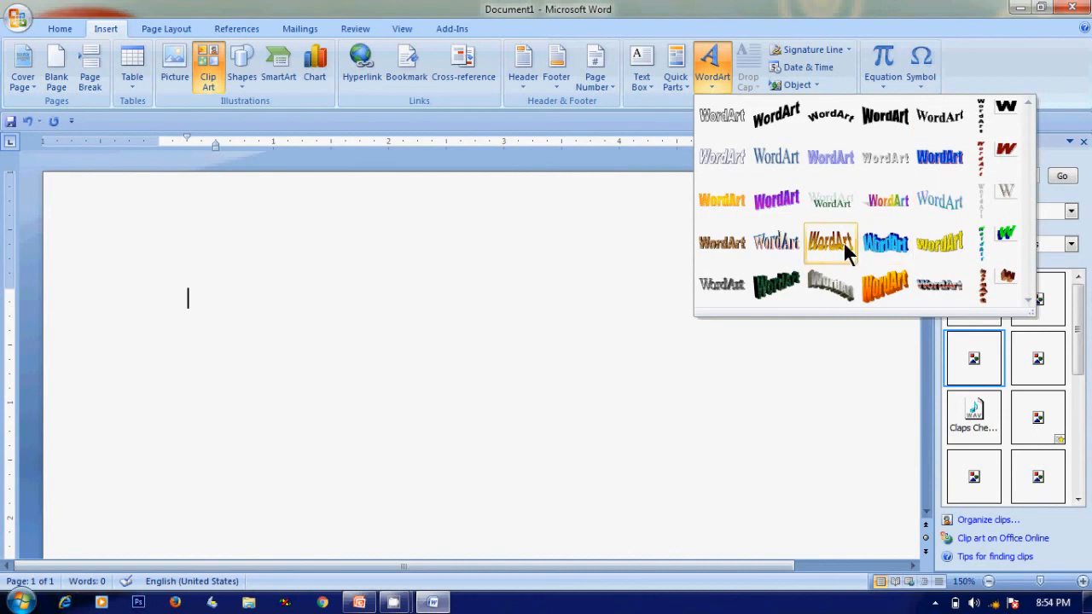
{"action": "left_click", "coordinate": [885, 201]}
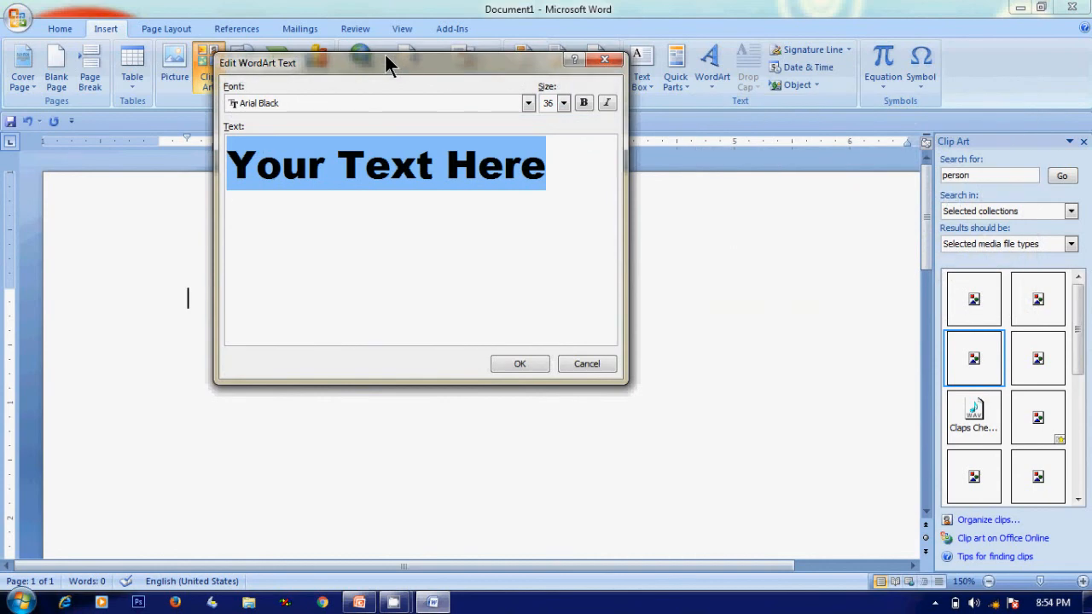
{"action": "left_click_drag", "start_coordinate": [386, 57], "coordinate": [409, 159]}
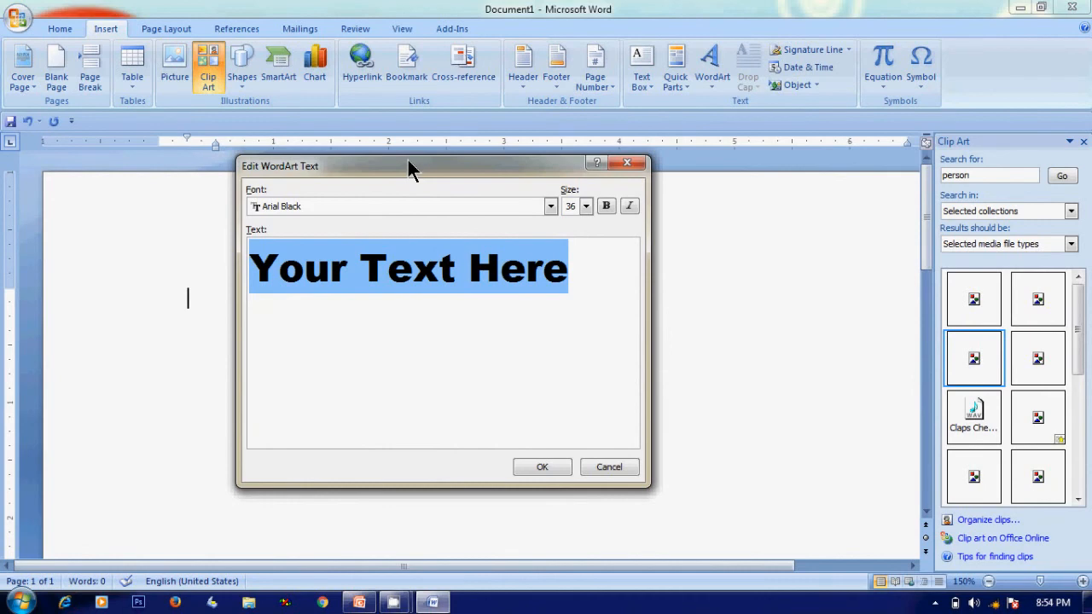
{"action": "type", "text": "h"}
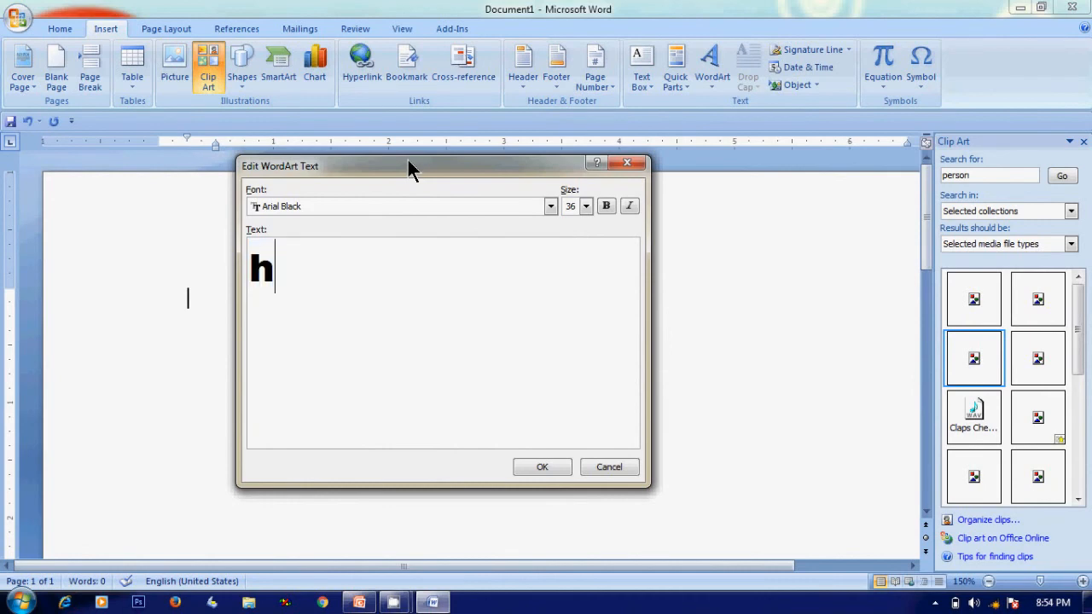
{"action": "key", "text": "BackSpace"}
{"action": "type", "text": "Hri"}
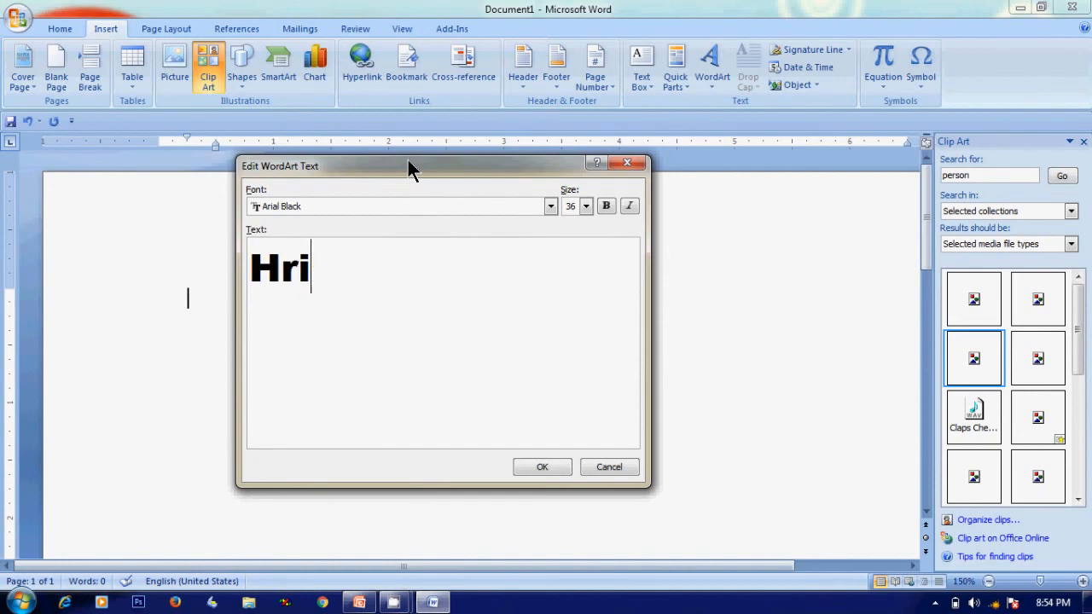
{"action": "key", "text": "BackSpace"}
{"action": "key", "text": "BackSpace"}
{"action": "type", "text": "arish"}
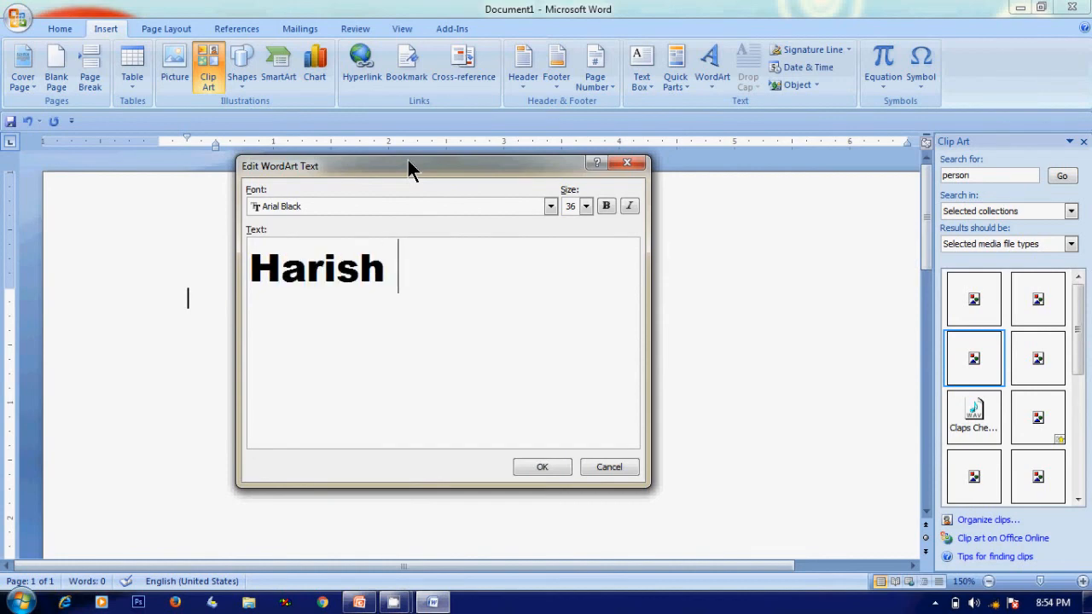
{"action": "left_click", "coordinate": [544, 465]}
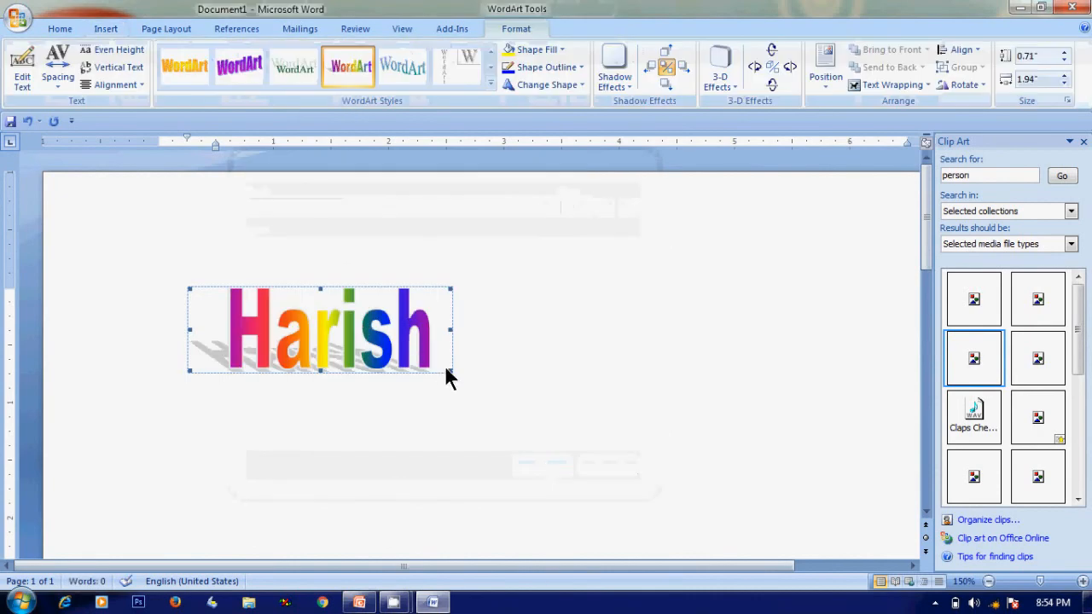
Enlarge the WordArt to about 1.35 by 3.26 inches
{"action": "left_click_drag", "start_coordinate": [451, 373], "coordinate": [605, 446]}
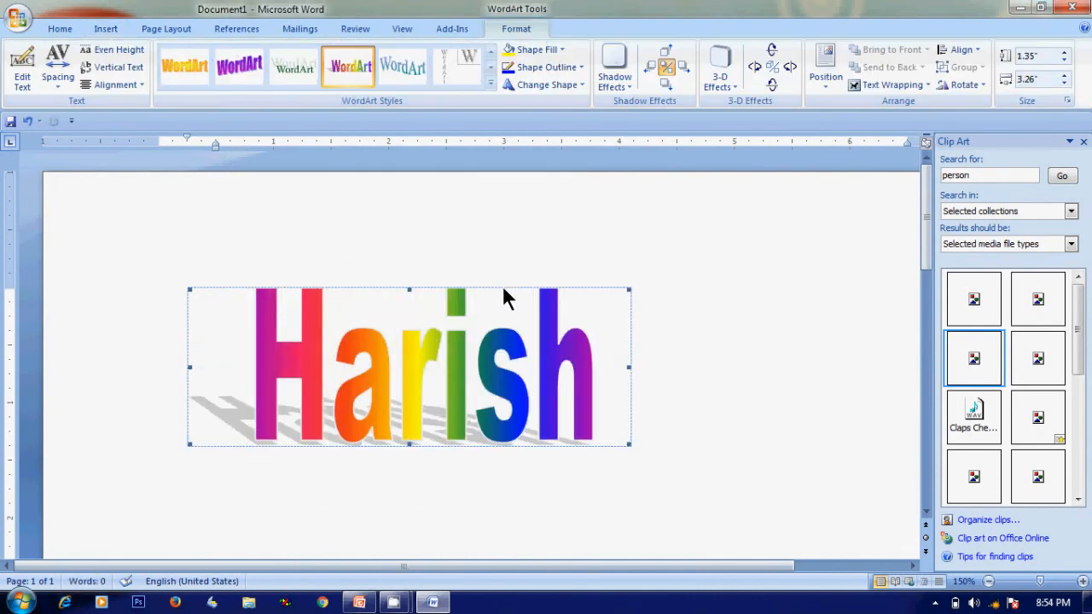
{"action": "left_click", "coordinate": [550, 290]}
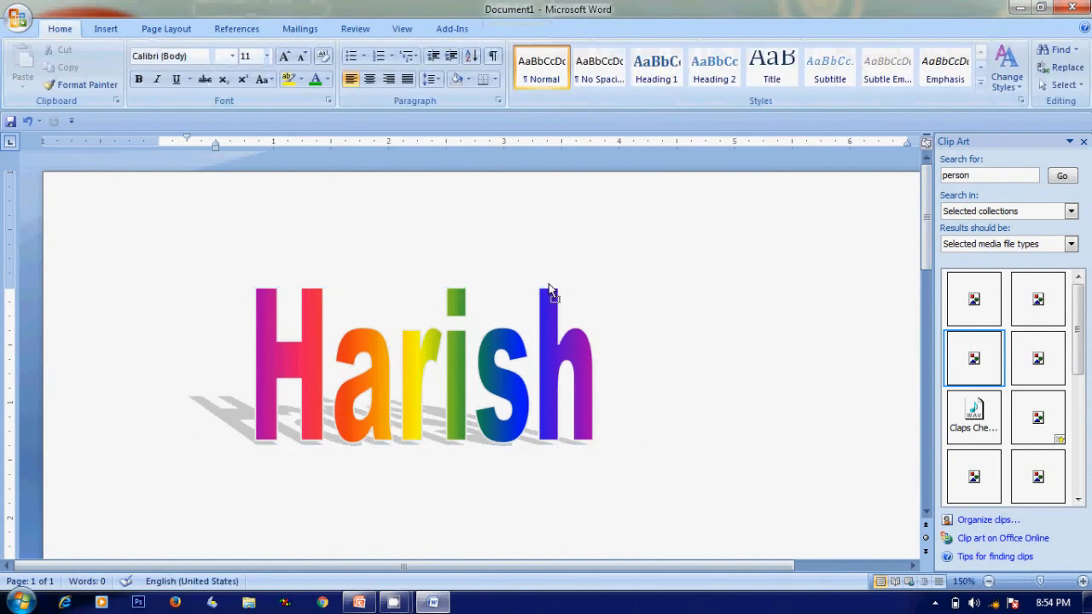
{"action": "left_click", "coordinate": [406, 294]}
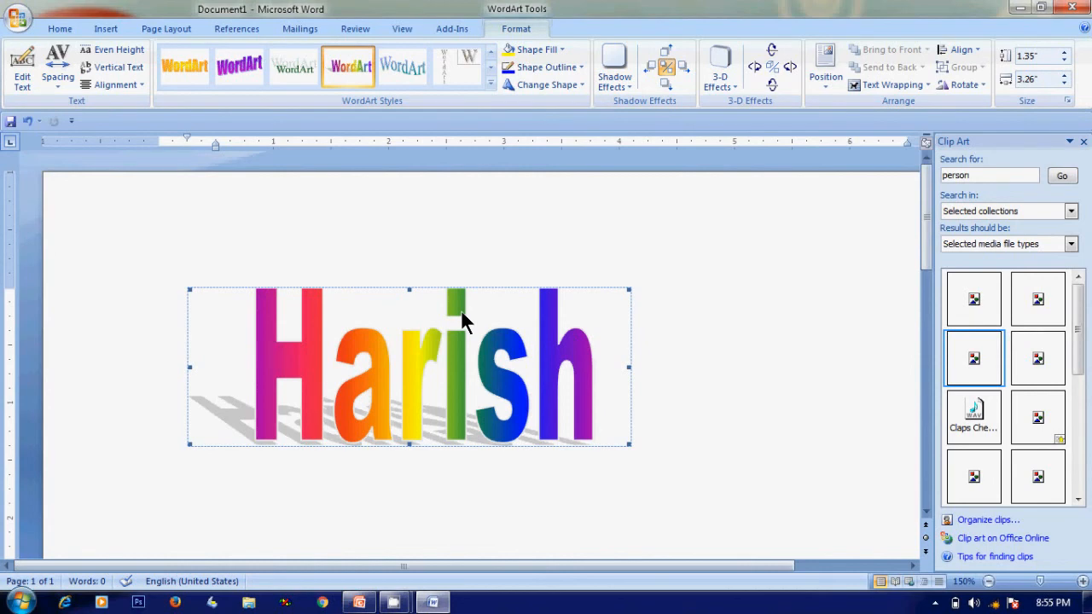
Set the WordArt's text wrapping to In Front of Text
{"action": "left_click", "coordinate": [884, 86]}
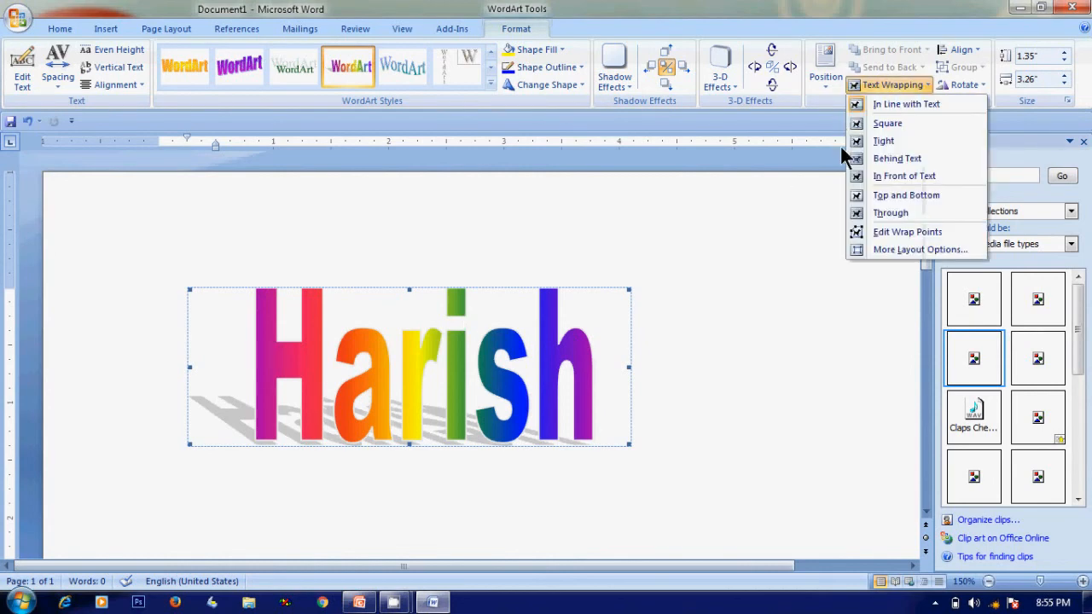
{"action": "left_click", "coordinate": [882, 175]}
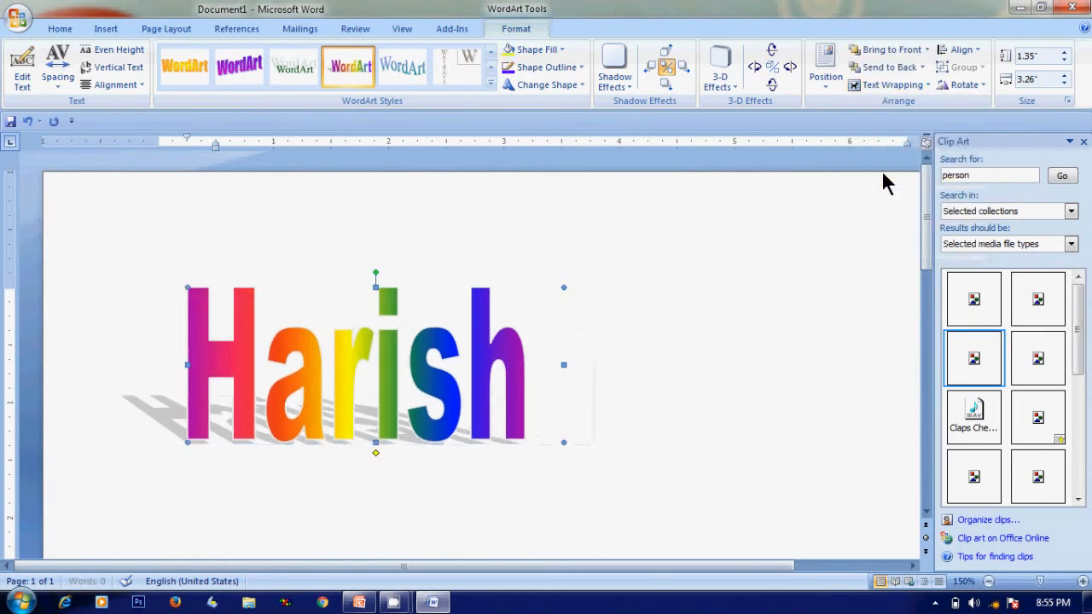
Reposition the WordArt on the page and resize it to about 1.15 by 5.54 inches
{"action": "left_click_drag", "start_coordinate": [412, 348], "coordinate": [577, 342]}
{"action": "left_click_drag", "start_coordinate": [541, 282], "coordinate": [541, 317]}
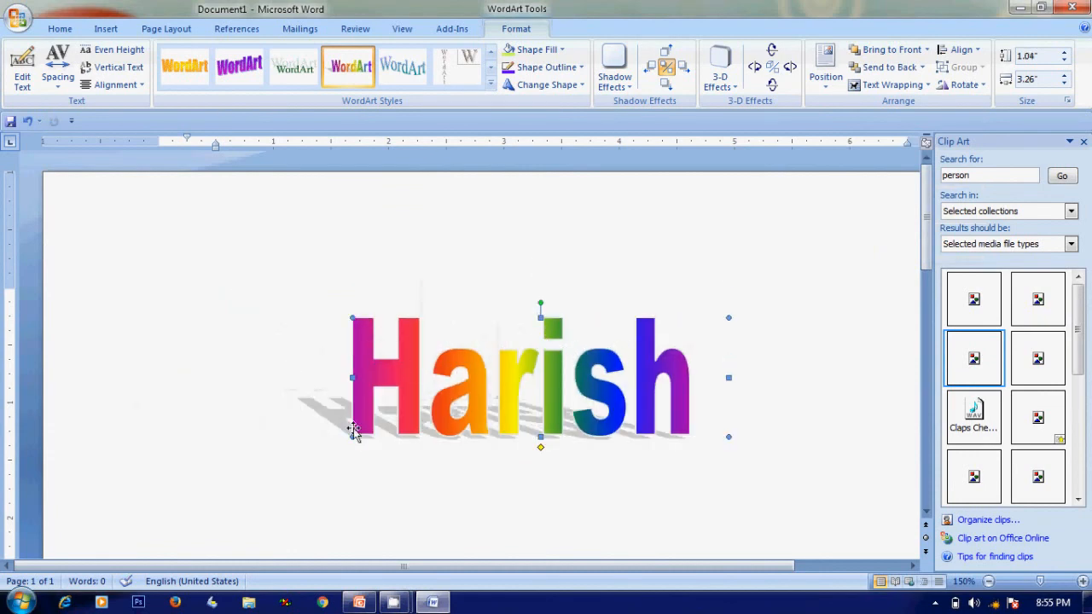
{"action": "left_click_drag", "start_coordinate": [353, 435], "coordinate": [179, 449]}
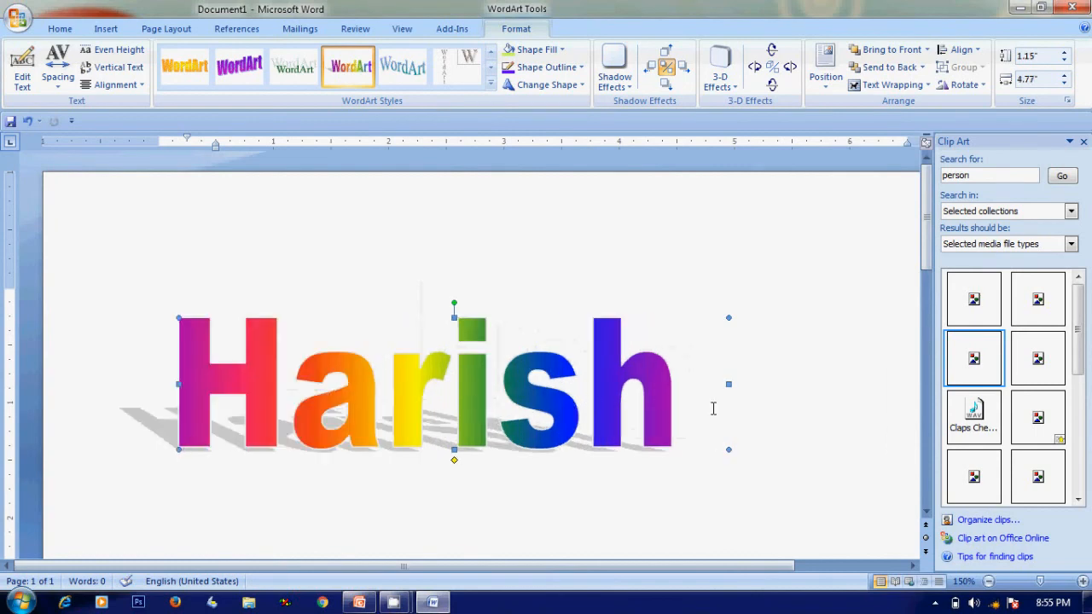
{"action": "left_click_drag", "start_coordinate": [726, 448], "coordinate": [816, 450]}
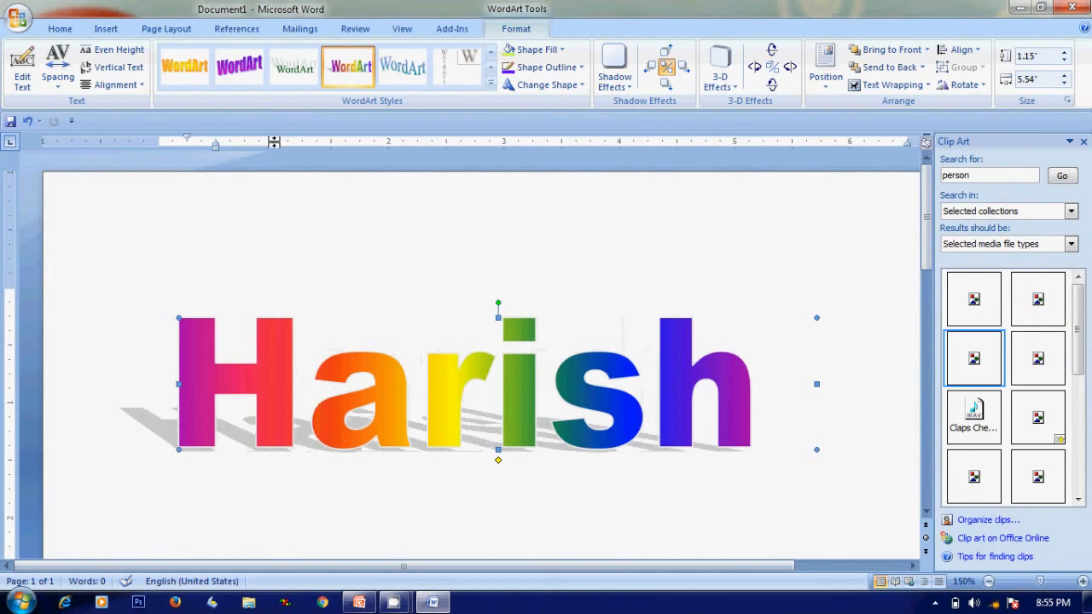
Apply a purple WordArt style and revert to the original rainbow style
{"action": "left_click", "coordinate": [237, 68]}
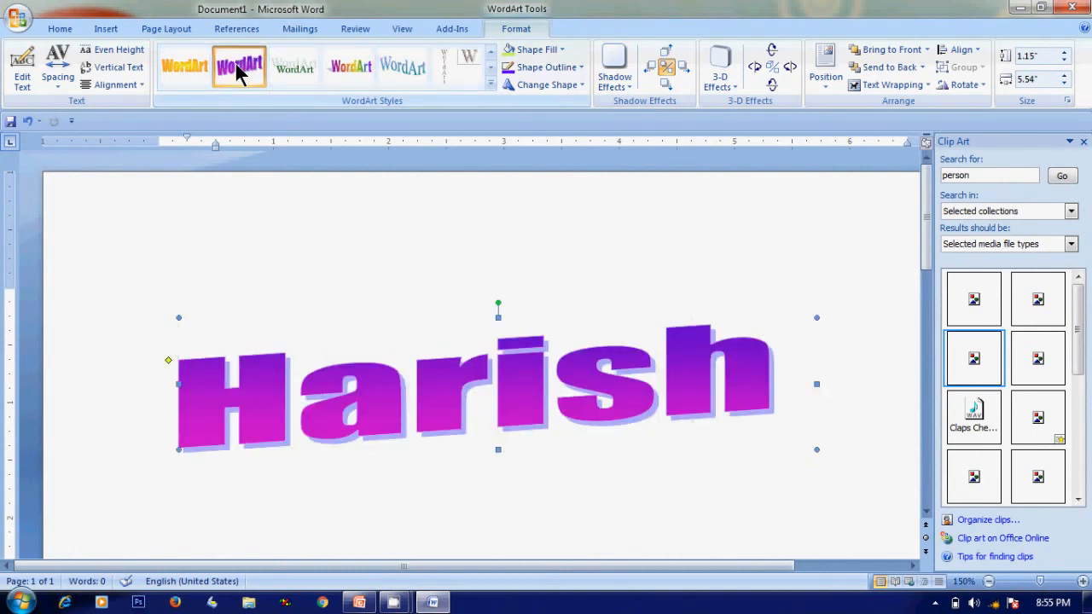
{"action": "left_click", "coordinate": [491, 83]}
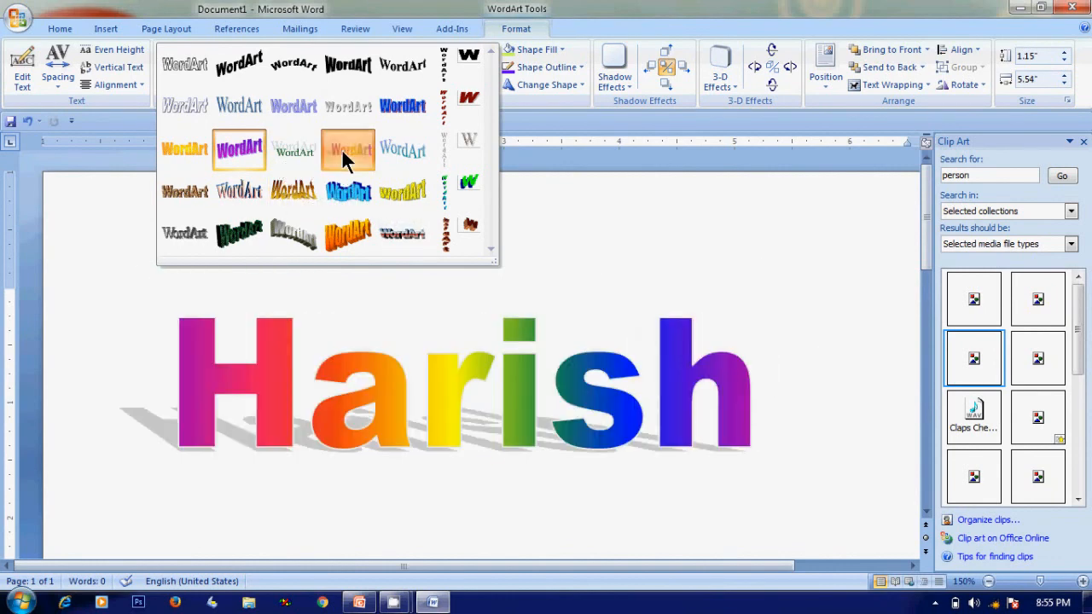
{"action": "left_click", "coordinate": [341, 149]}
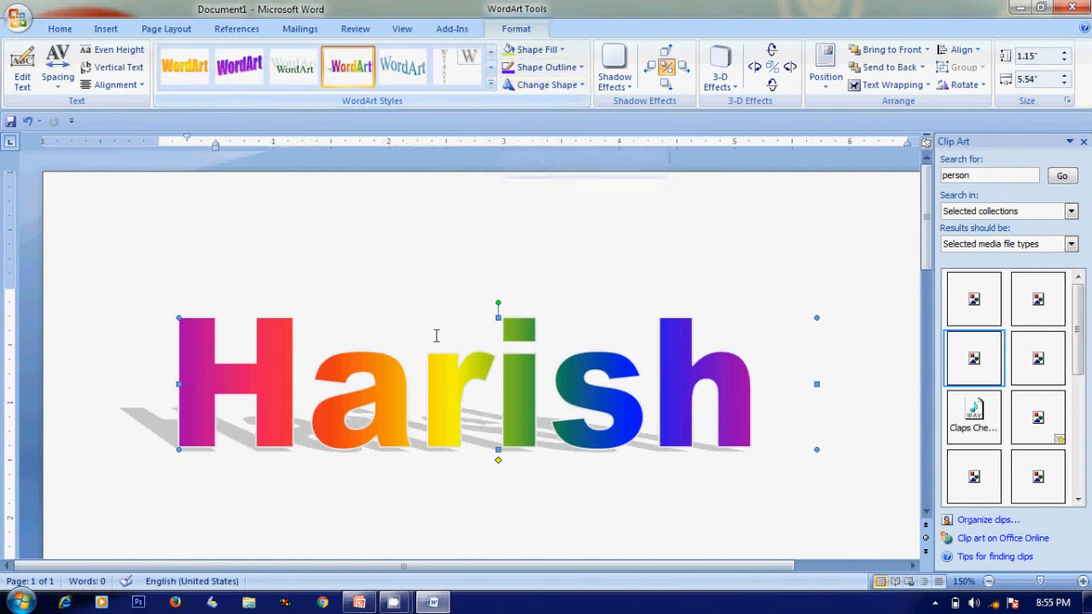
Warp the WordArt into a curved shape from the Change Shape warp options
{"action": "left_click", "coordinate": [568, 518]}
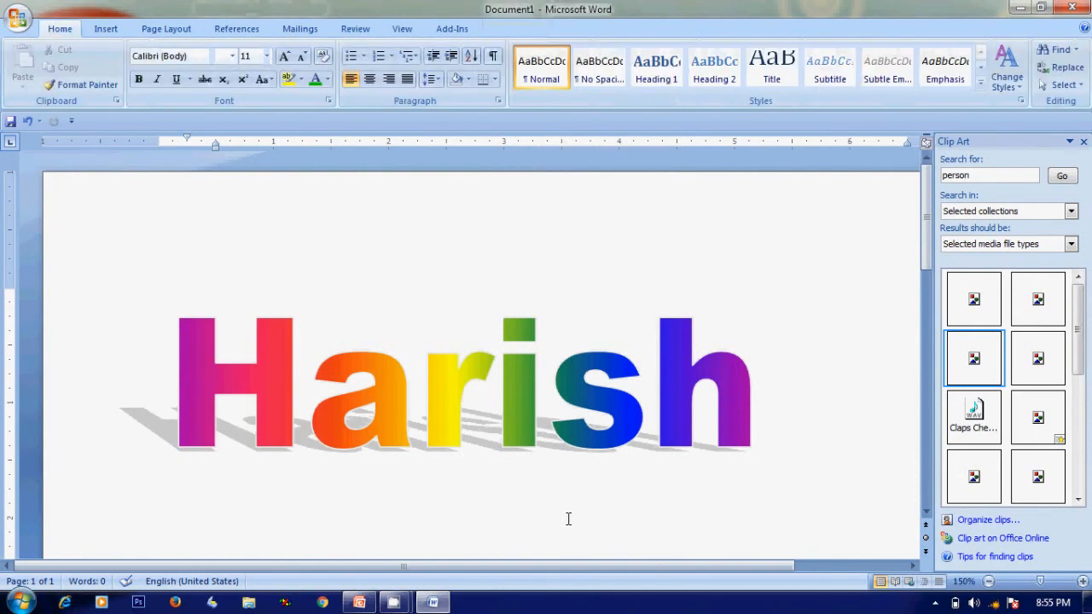
{"action": "left_click", "coordinate": [460, 384]}
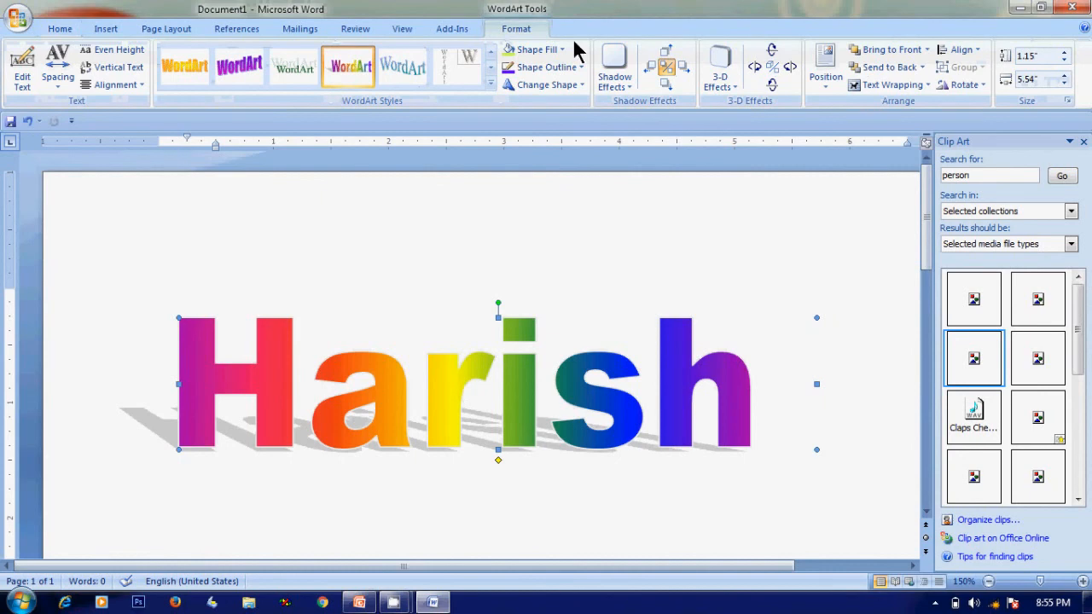
{"action": "left_click", "coordinate": [584, 86]}
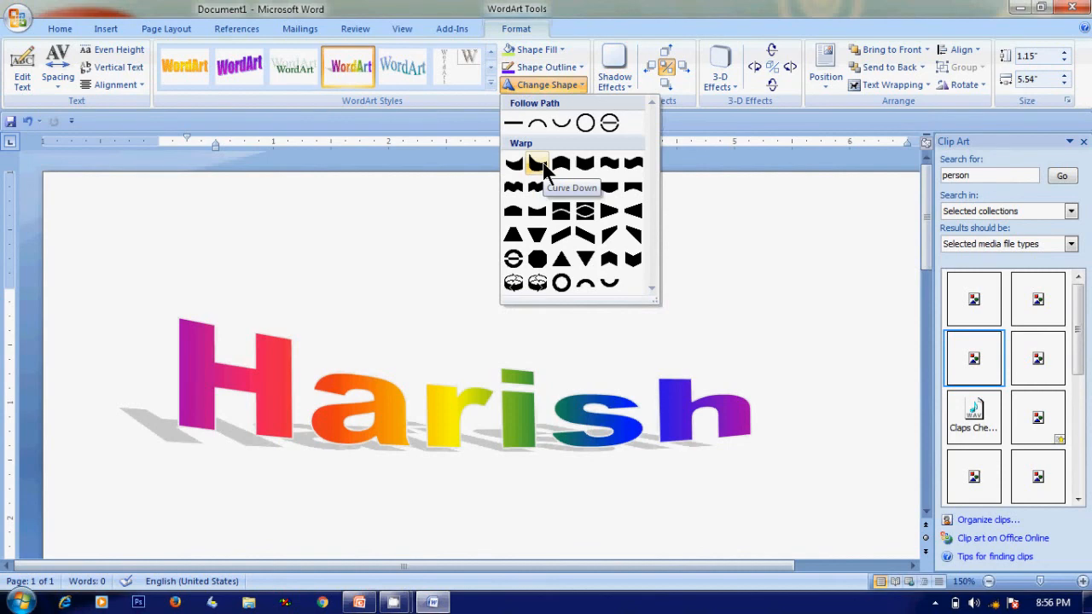
{"action": "left_click", "coordinate": [537, 187]}
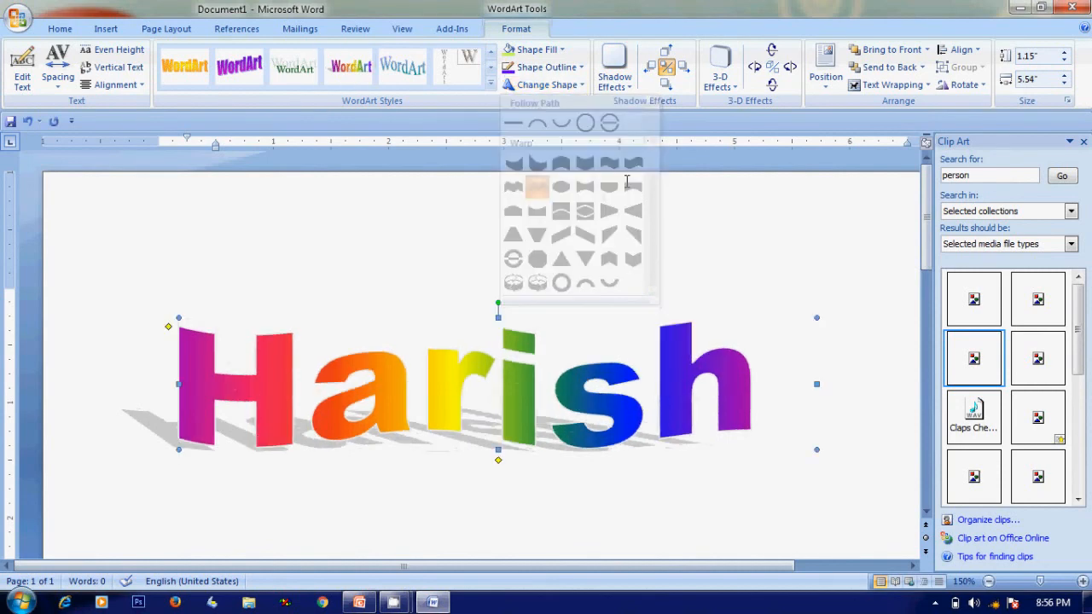
{"action": "left_click", "coordinate": [748, 257]}
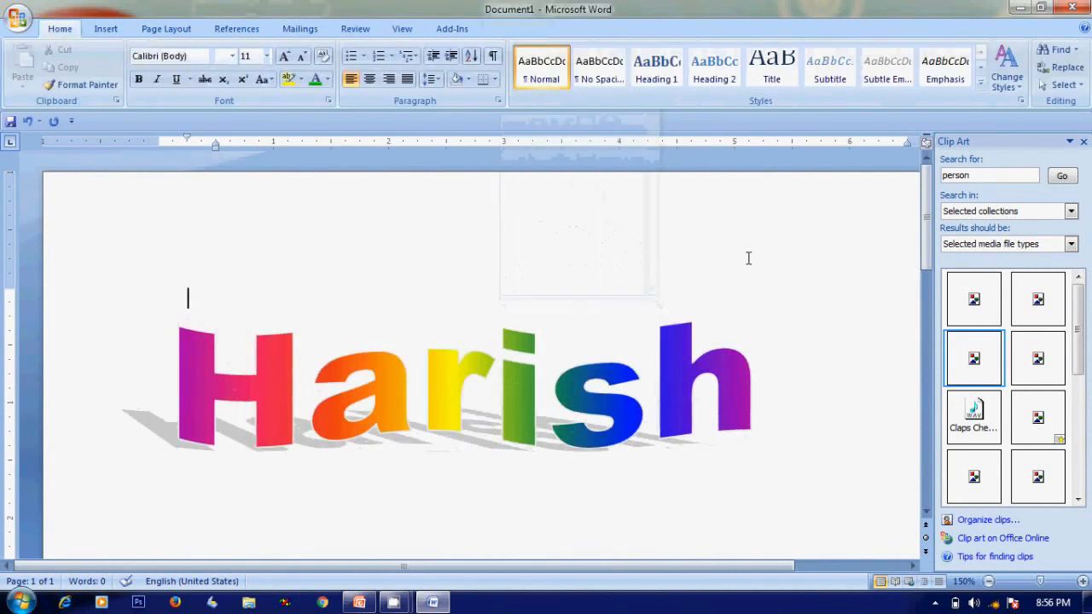
Add a drop shadow effect to the WordArt
{"action": "left_click", "coordinate": [511, 381]}
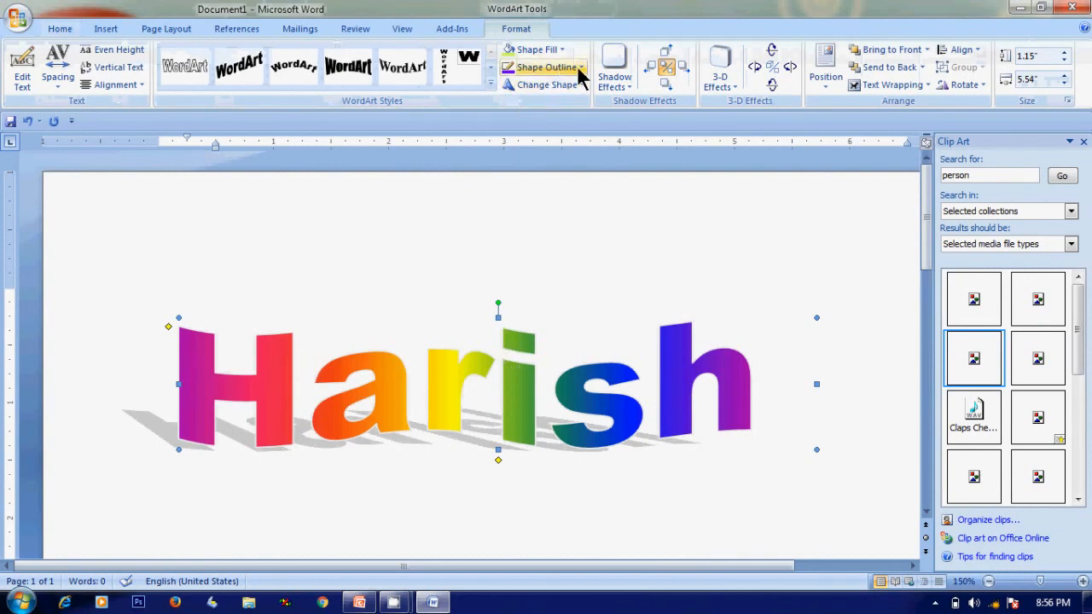
{"action": "left_click", "coordinate": [621, 81]}
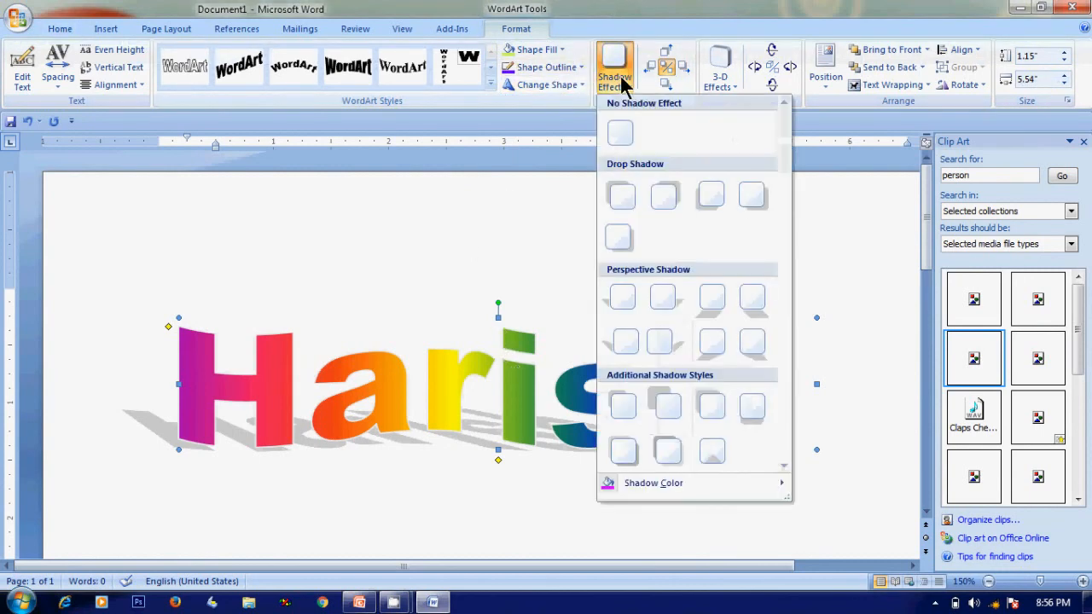
{"action": "left_click", "coordinate": [627, 196]}
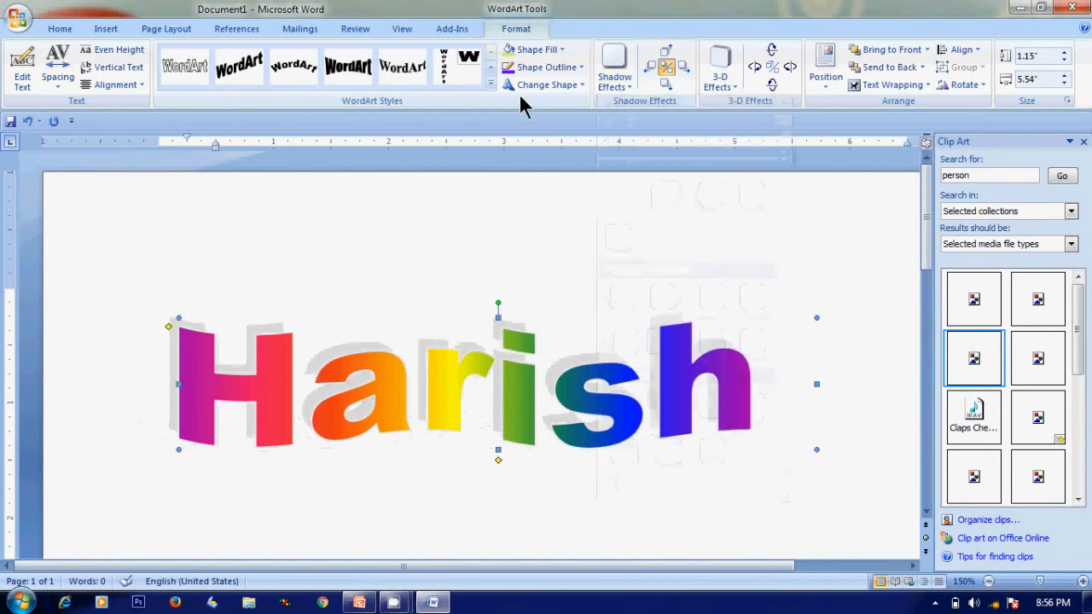
Set the WordArt's outline colour to red
{"action": "left_click", "coordinate": [579, 66]}
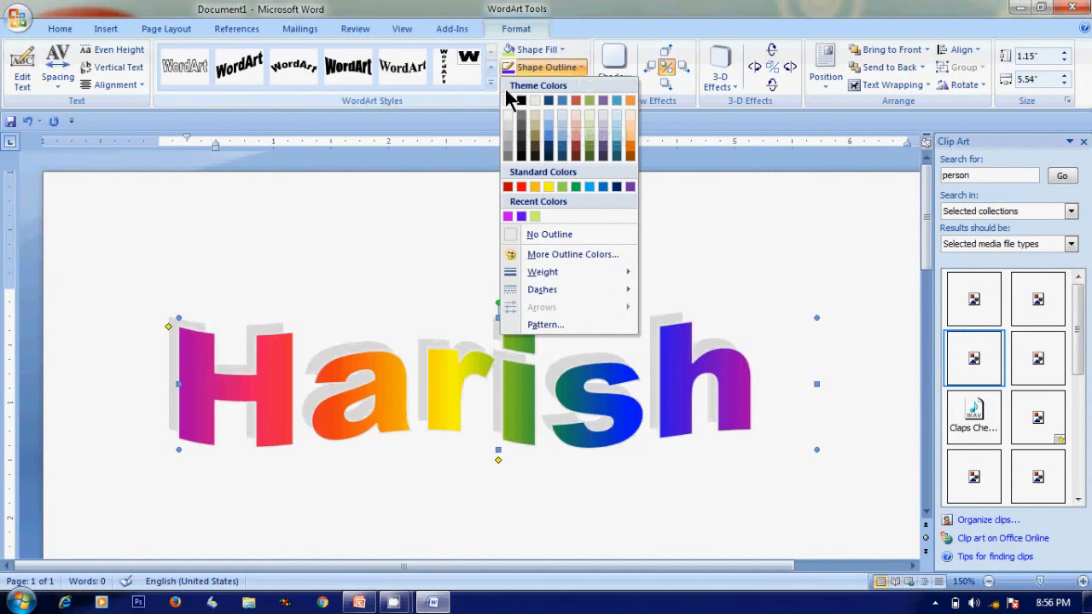
{"action": "left_click", "coordinate": [521, 187]}
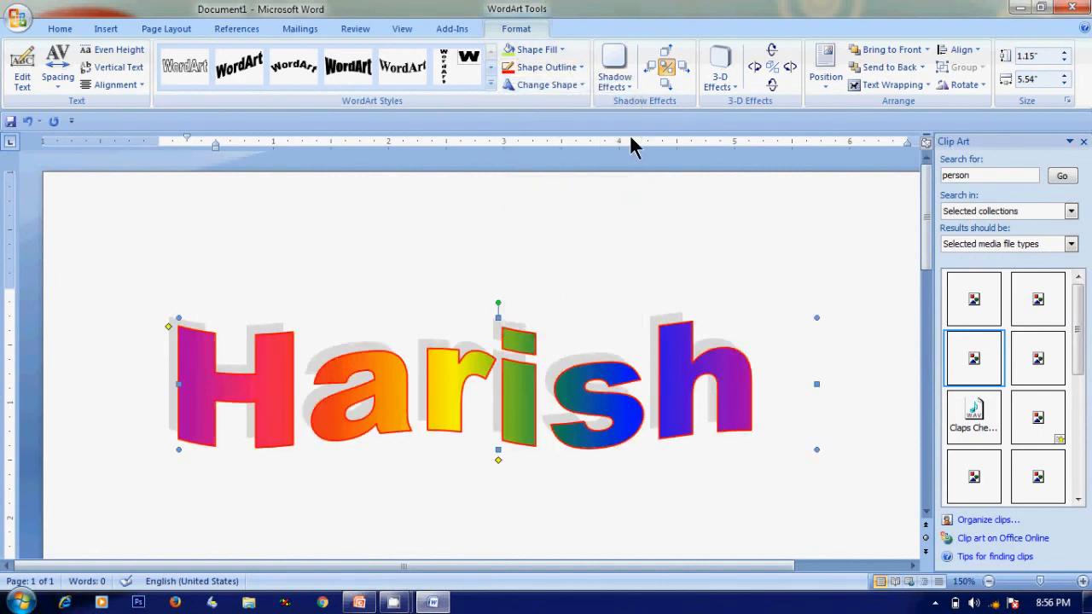
Fill the WordArt letters with the Paper bag texture
{"action": "left_click", "coordinate": [565, 49]}
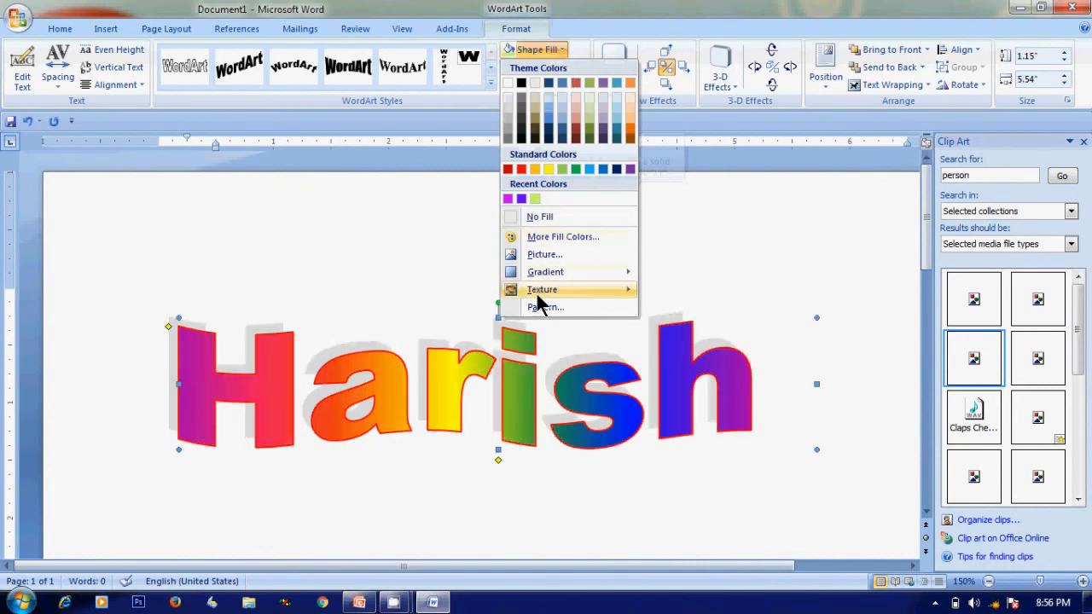
{"action": "mouse_move", "coordinate": [537, 299]}
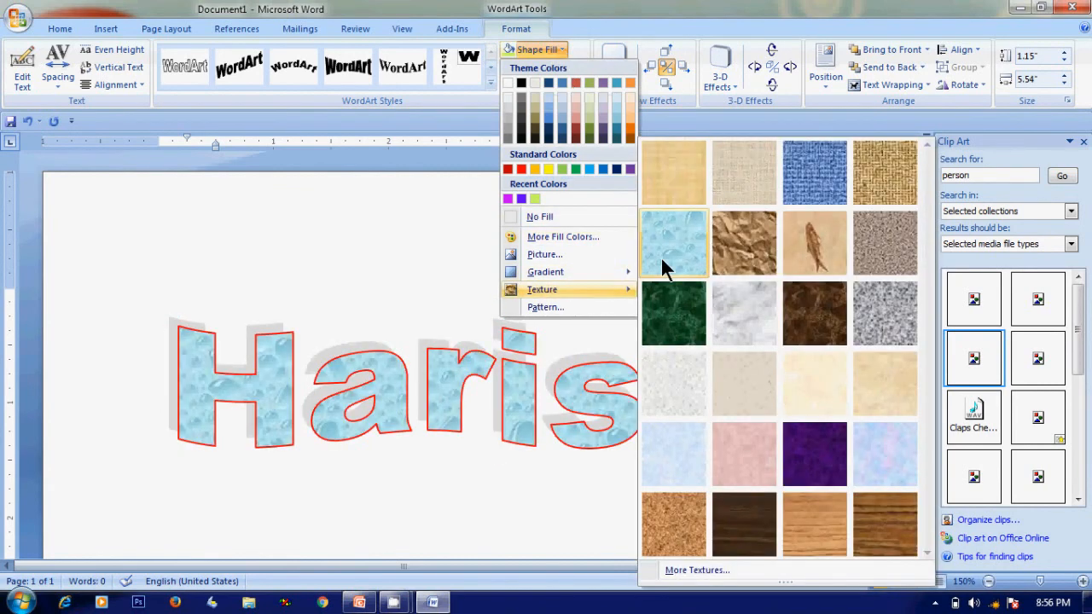
{"action": "left_click", "coordinate": [744, 245]}
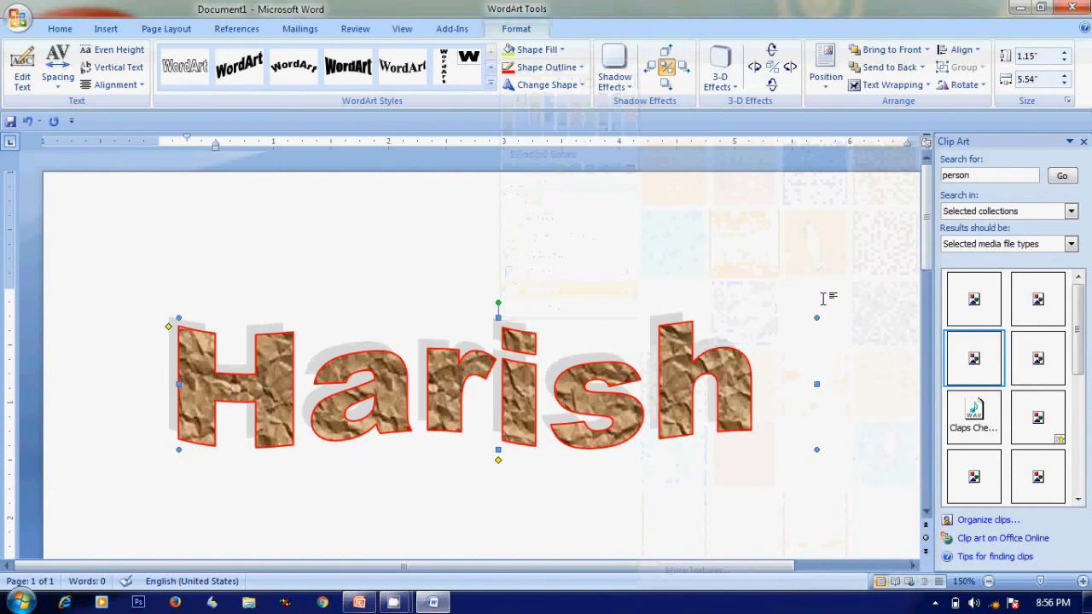
Resize the WordArt to about 1.83 by 3.94 inches, making it taller and narrower
{"action": "left_click", "coordinate": [865, 327]}
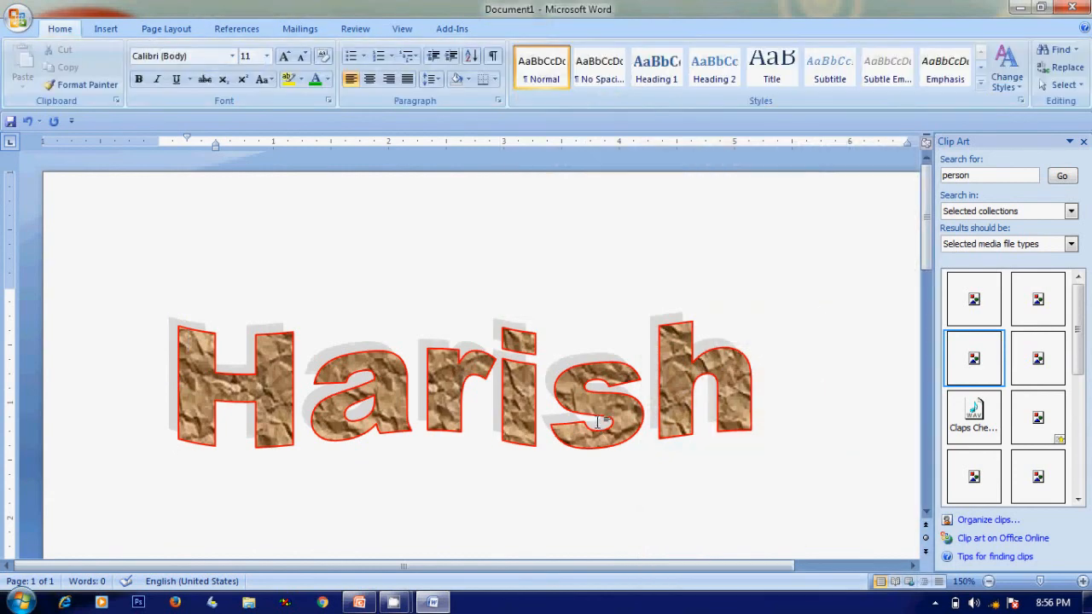
{"action": "left_click", "coordinate": [676, 317]}
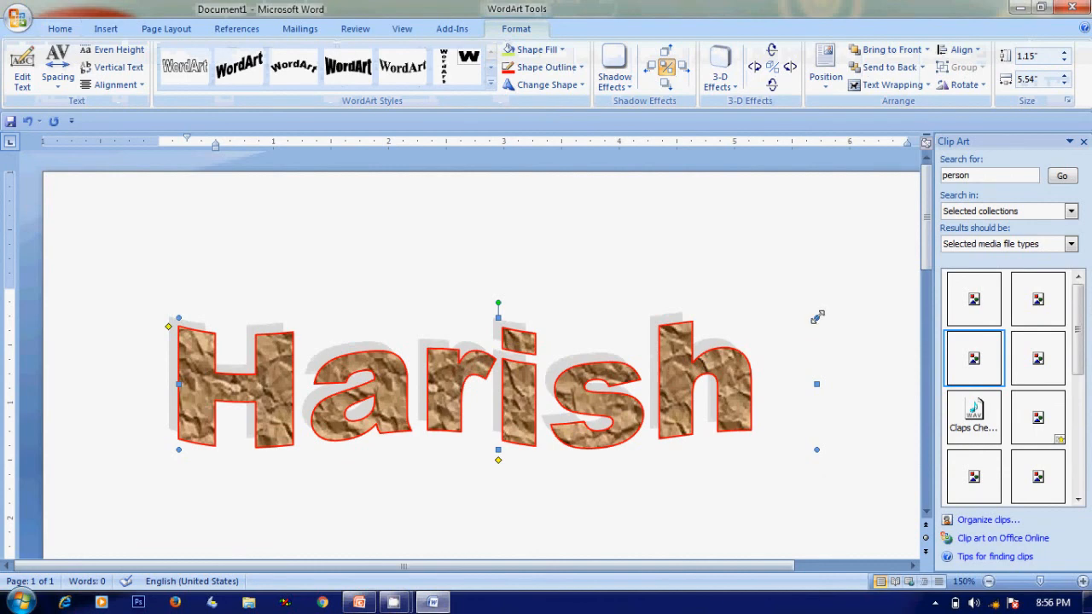
{"action": "left_click_drag", "start_coordinate": [817, 317], "coordinate": [767, 238]}
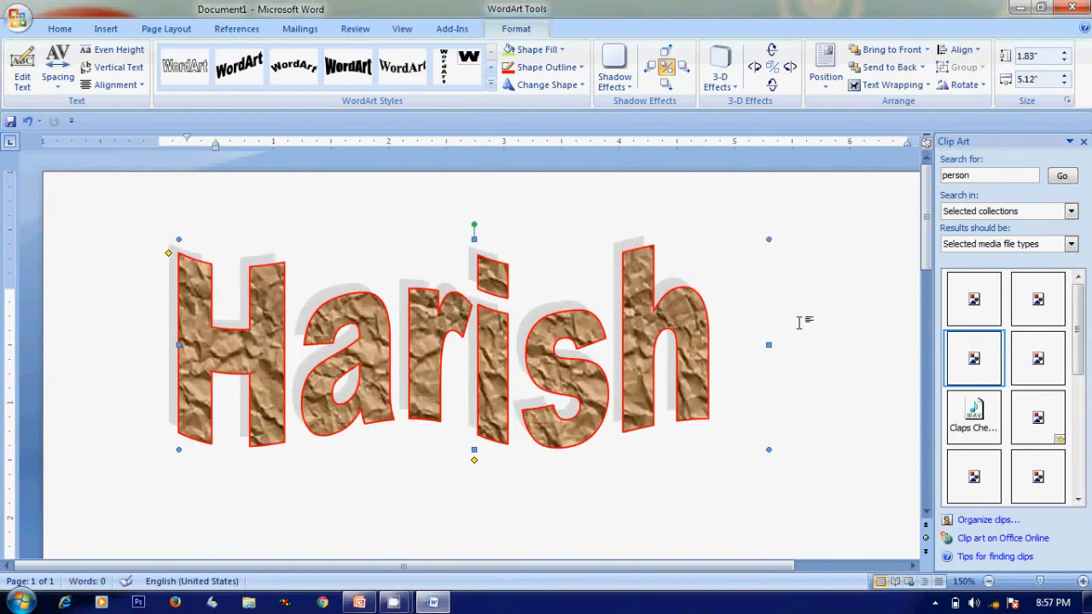
{"action": "left_click_drag", "start_coordinate": [774, 343], "coordinate": [633, 345]}
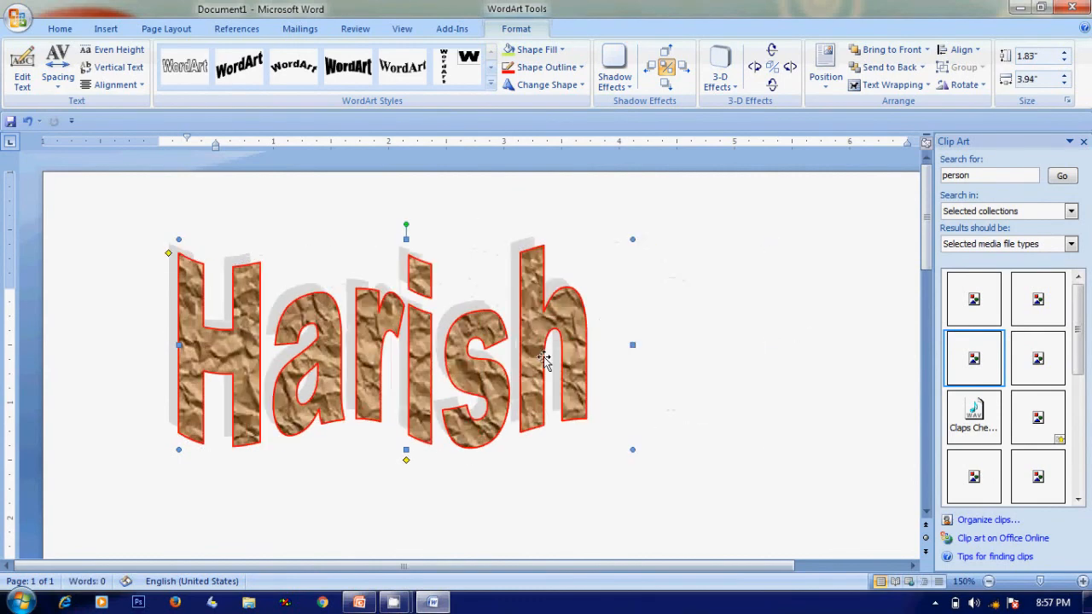
Shrink the WordArt from its left and top edges to about 0.99 by 3.27 inches, then deselect it
{"action": "left_click_drag", "start_coordinate": [179, 344], "coordinate": [256, 344]}
{"action": "left_click_drag", "start_coordinate": [445, 239], "coordinate": [450, 335]}
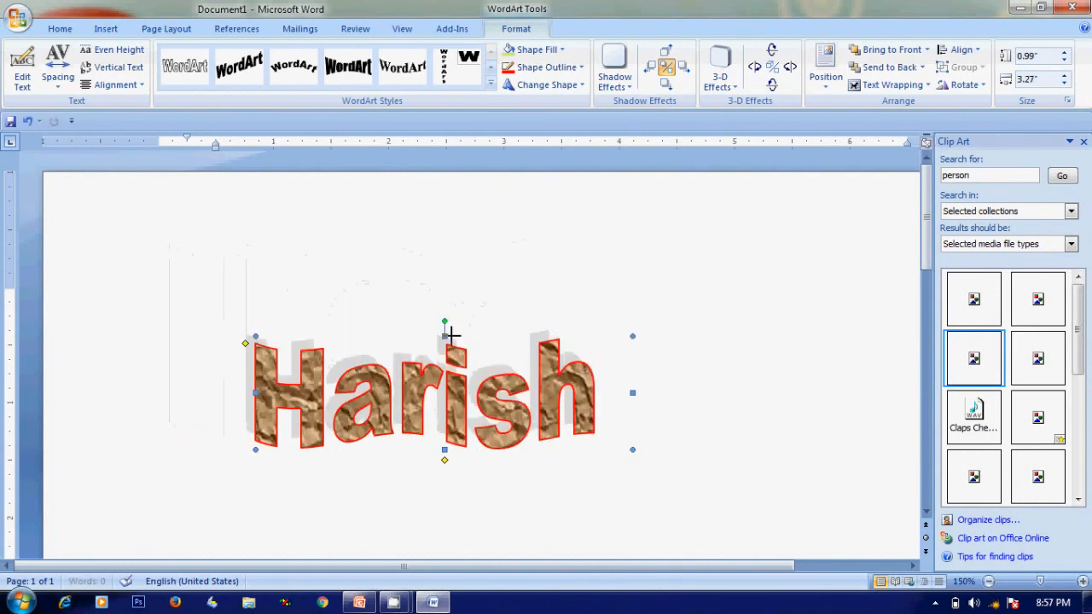
{"action": "left_click", "coordinate": [727, 356]}
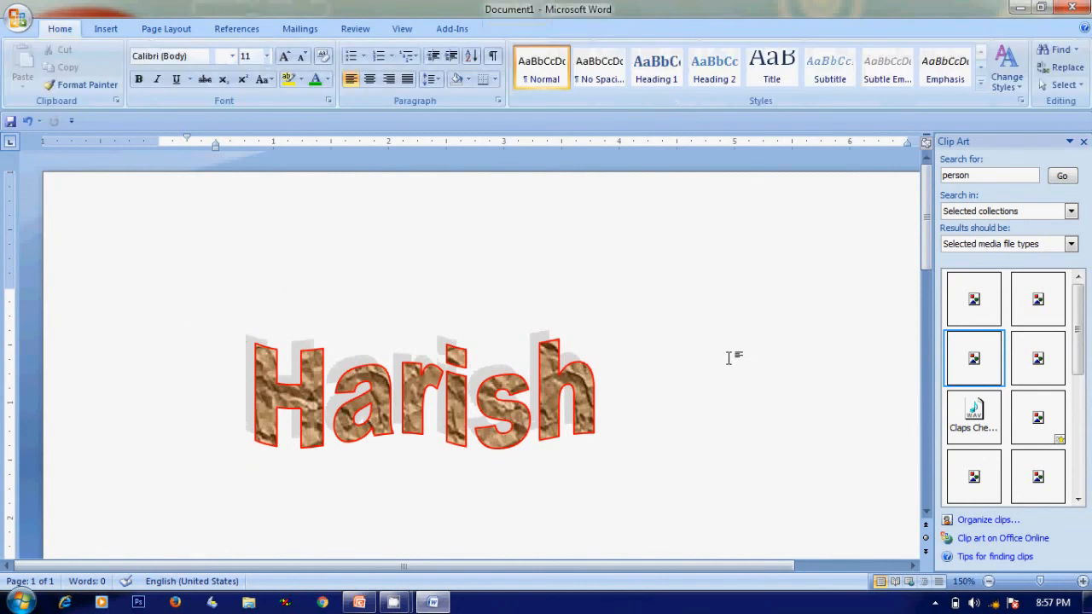
Select the WordArt and enlarge it from its corner to about 1.24 by 4.4 inches
{"action": "left_click", "coordinate": [420, 374]}
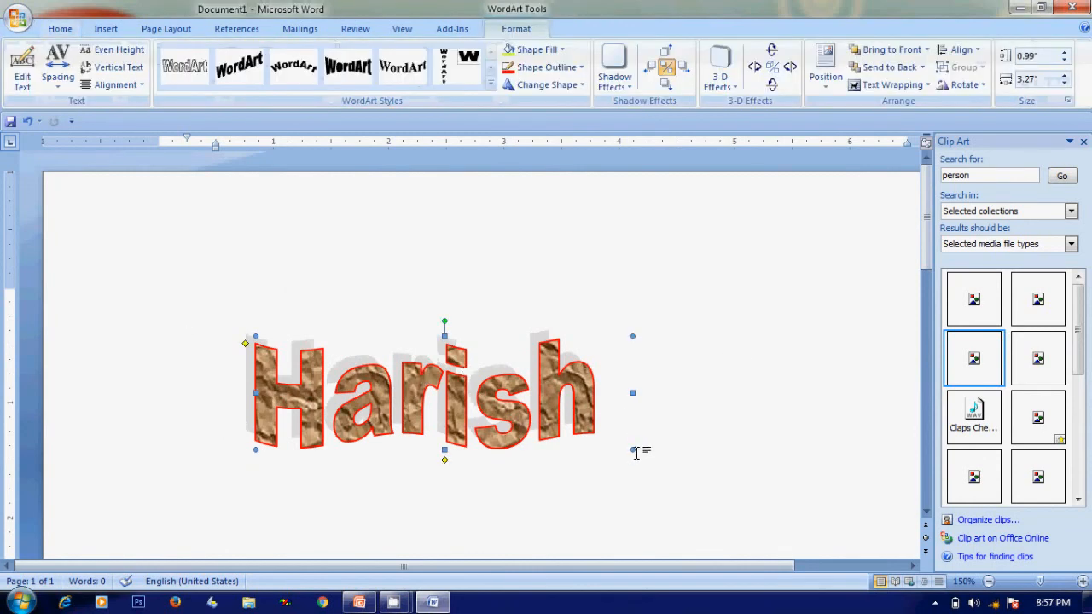
{"action": "left_click_drag", "start_coordinate": [632, 449], "coordinate": [762, 479]}
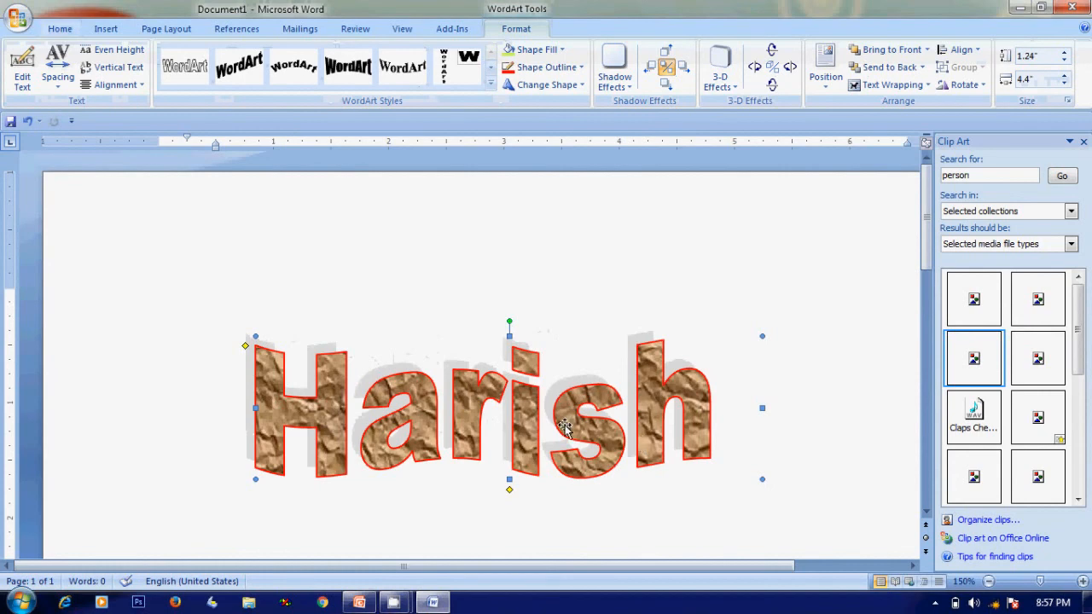
Reposition the WordArt slightly higher on the page
{"action": "left_click_drag", "start_coordinate": [563, 424], "coordinate": [554, 352]}
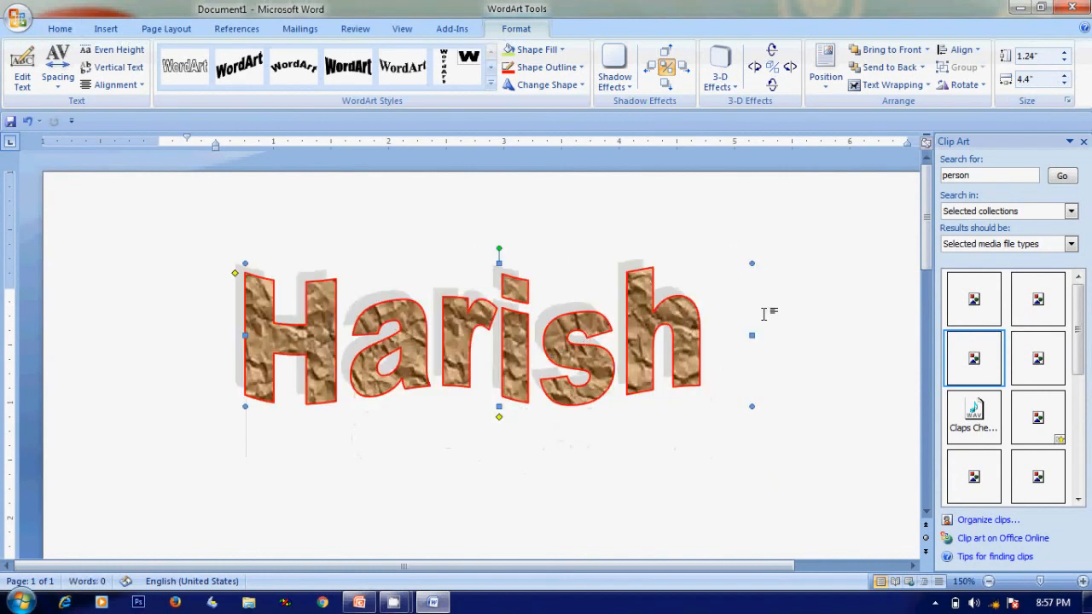
{"action": "left_click_drag", "start_coordinate": [559, 355], "coordinate": [550, 407]}
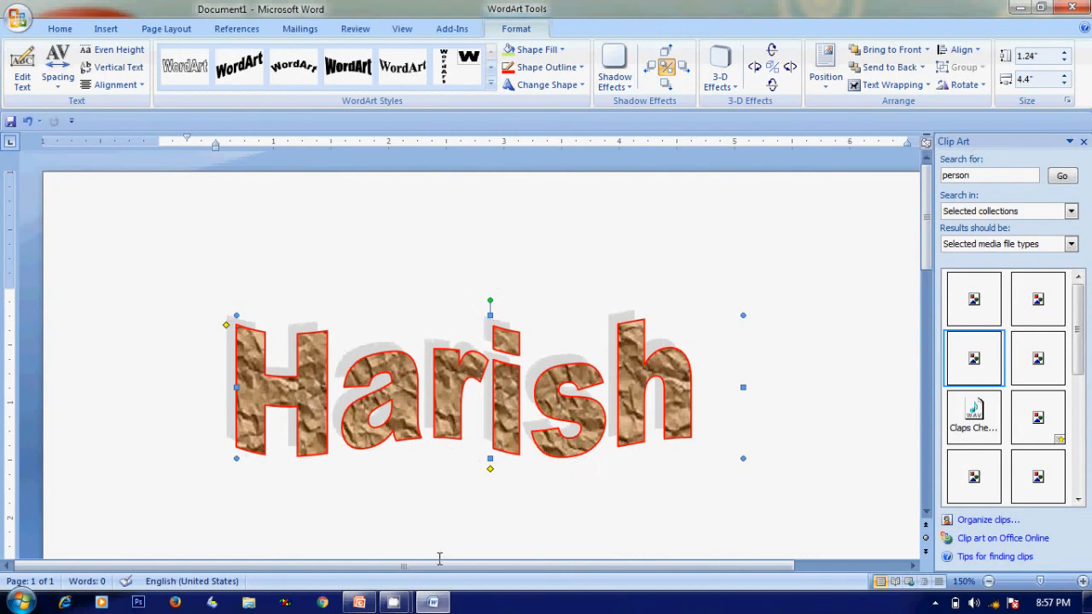
{"action": "mouse_move", "coordinate": [433, 602]}
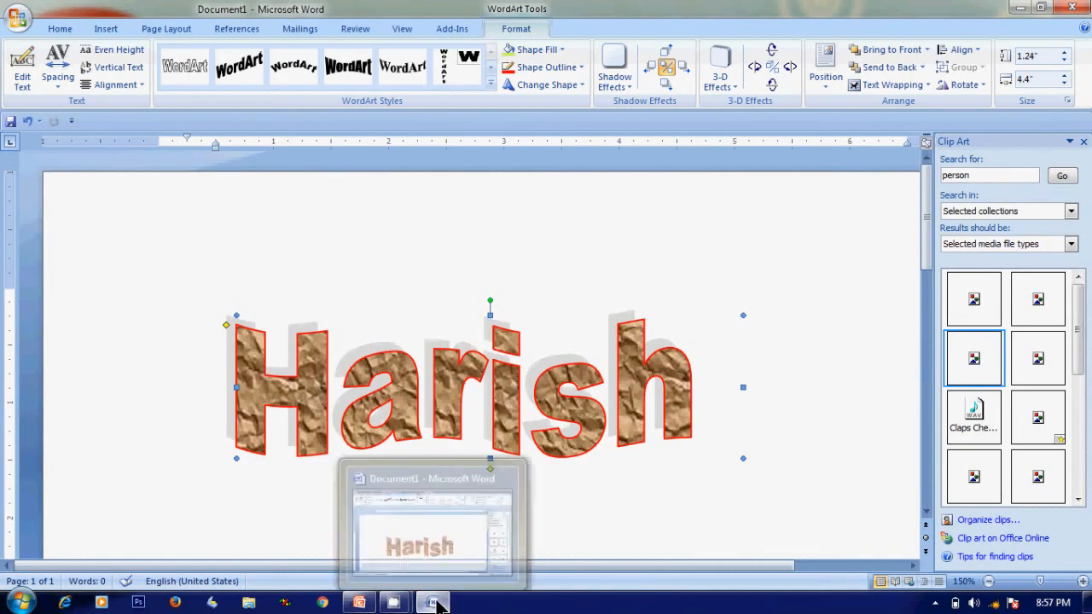